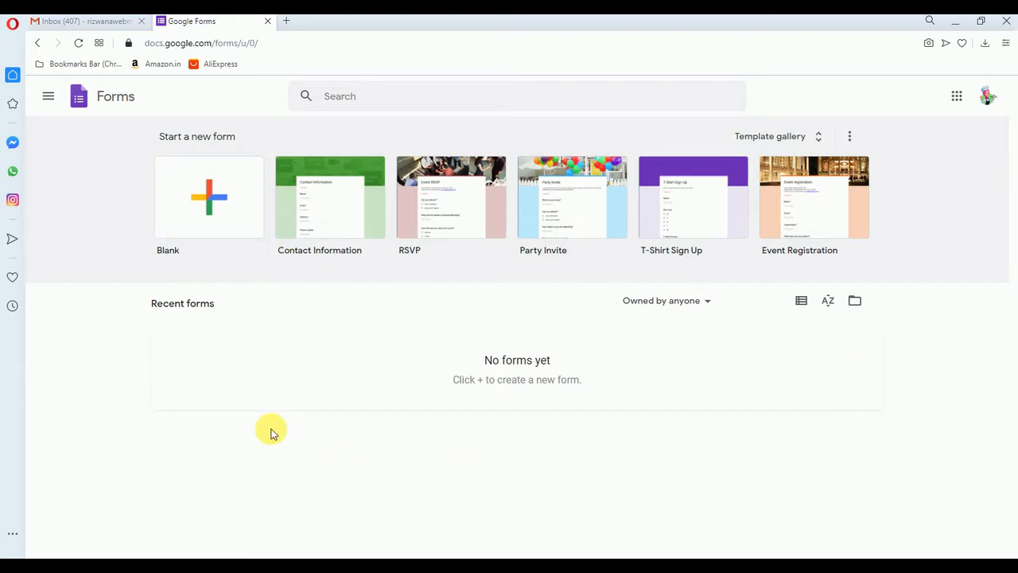
Step: Create a blank form and title it "Java Unit Test"
click(210, 205)
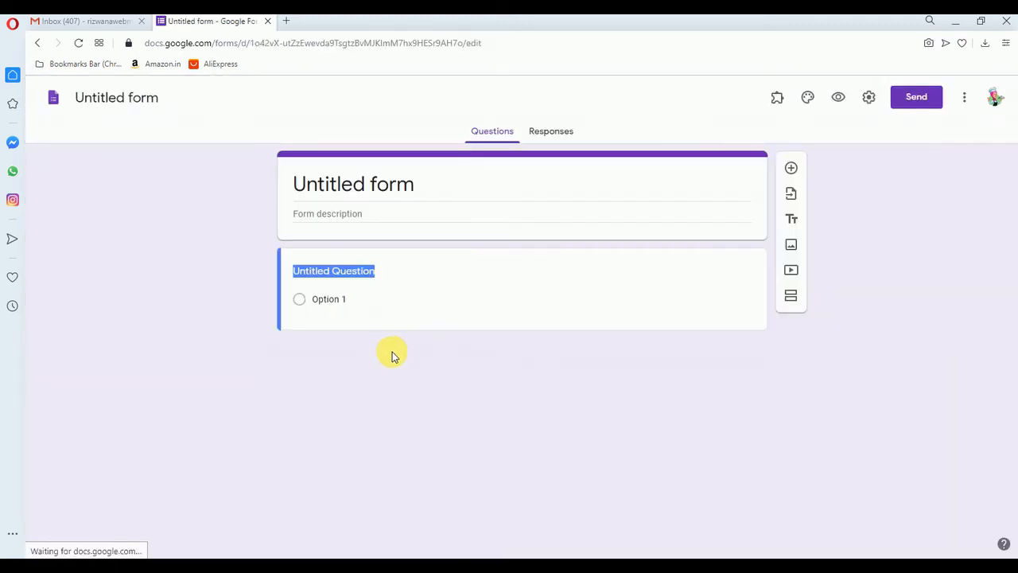
click(445, 196)
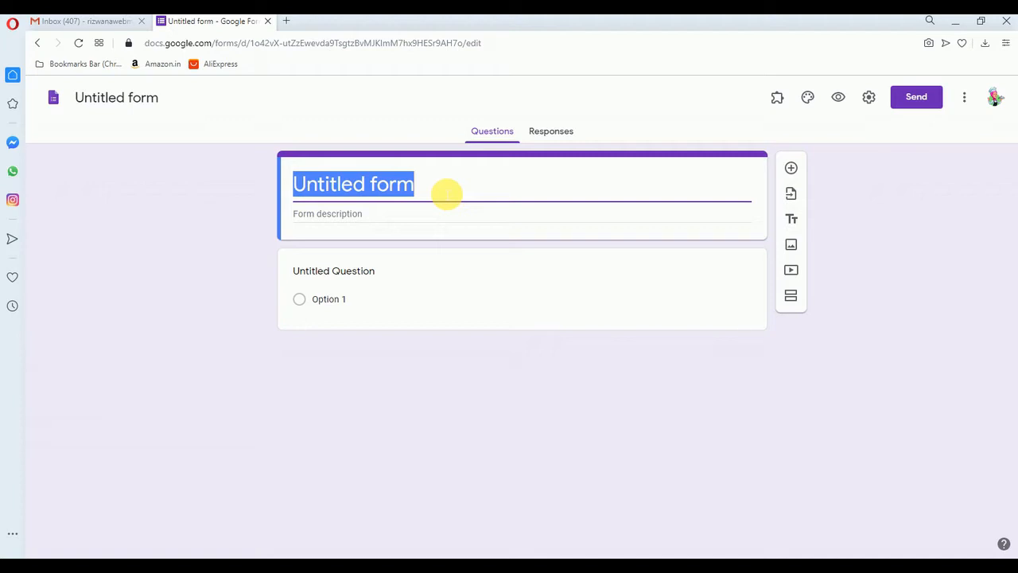
text(Java Unit )
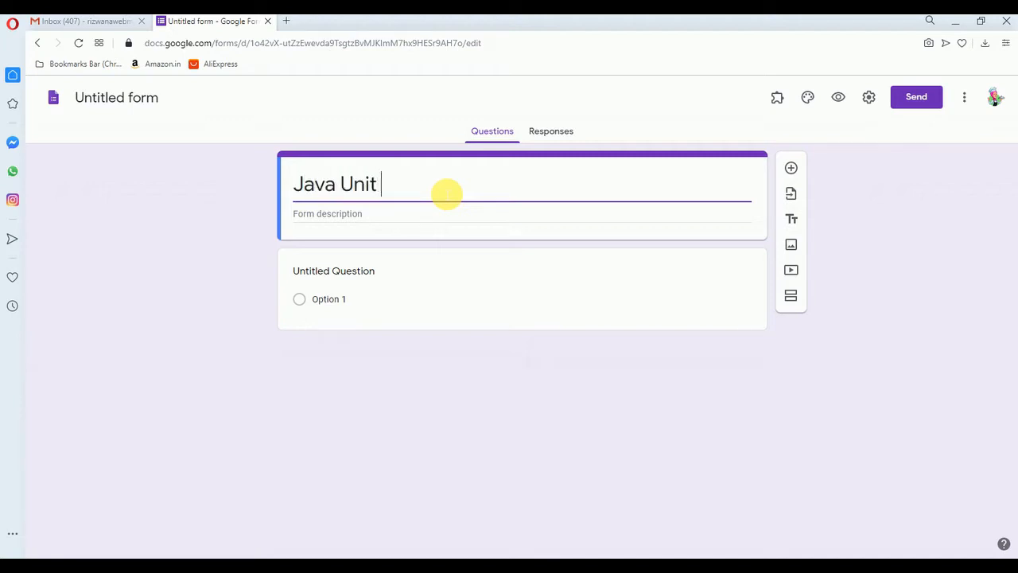
text(Tesxt)
key(BackSpace)
key(BackSpace)
text(t)
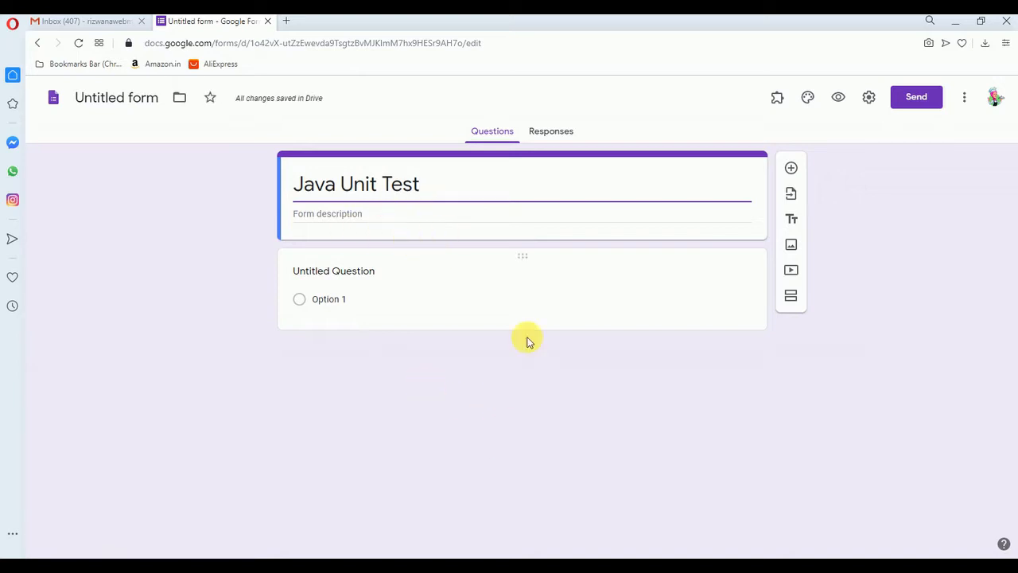
Step: Make the form a quiz in its settings, and enable the progress bar and shuffled question order
click(868, 97)
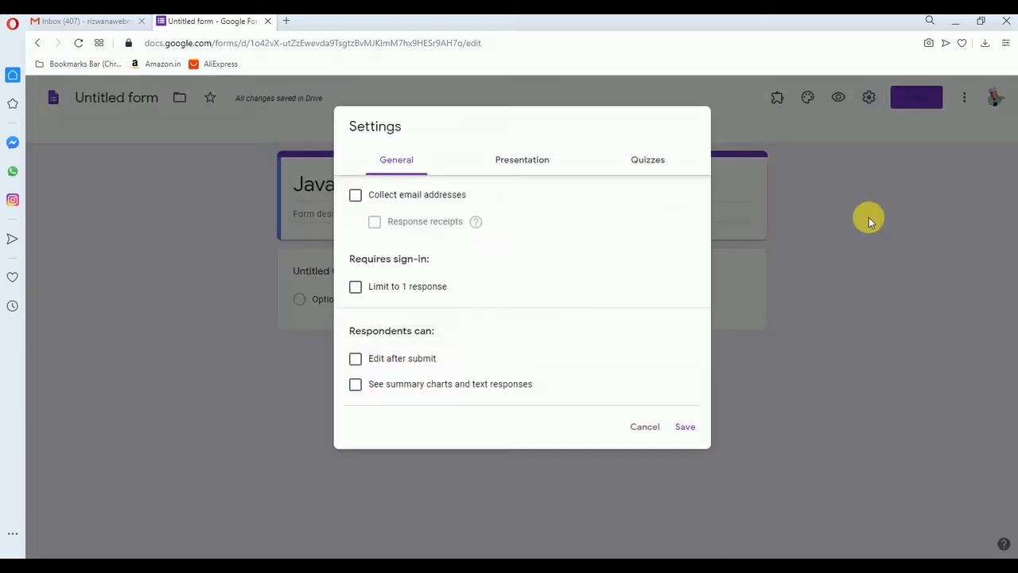
click(657, 161)
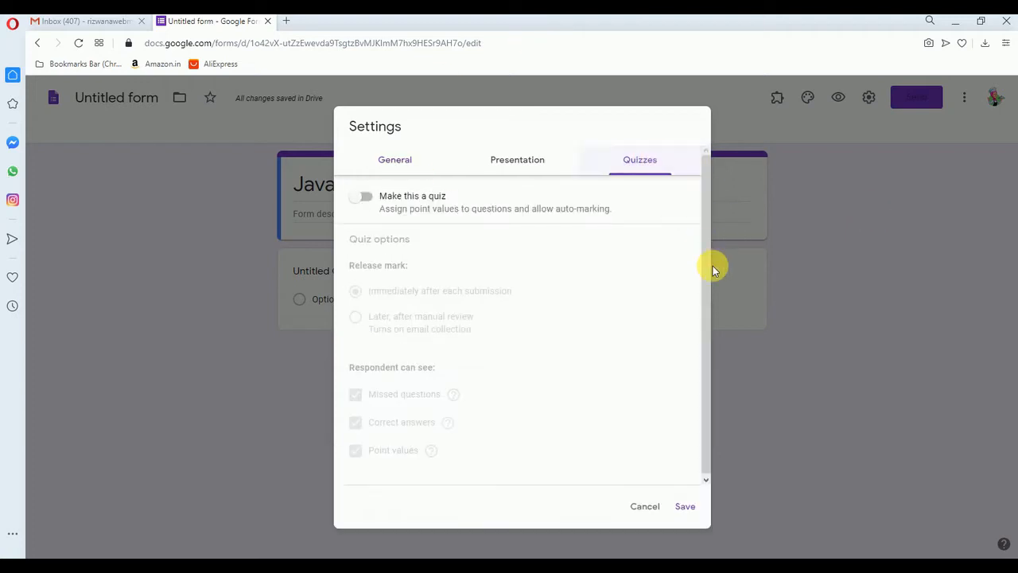
click(364, 195)
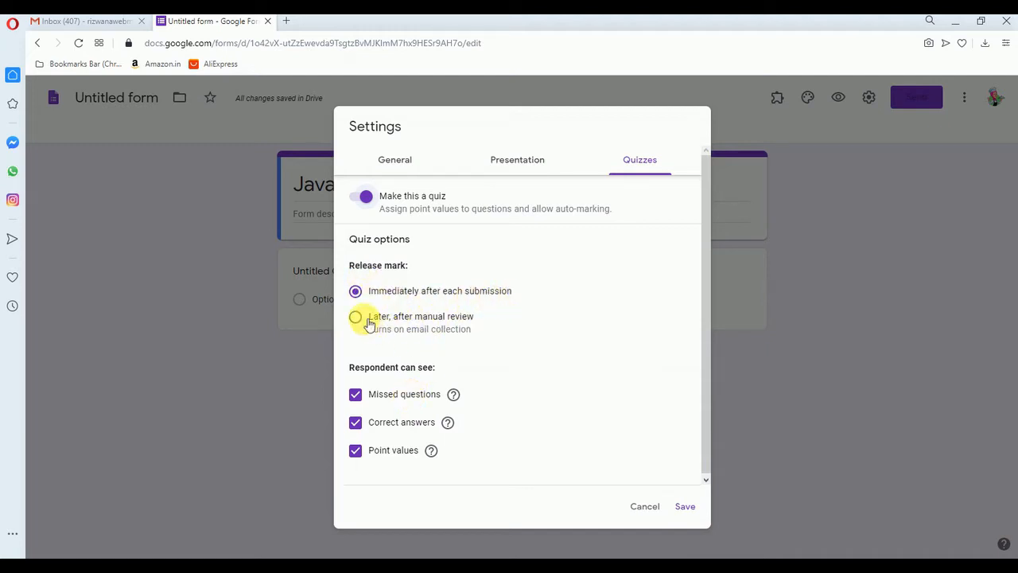
click(519, 161)
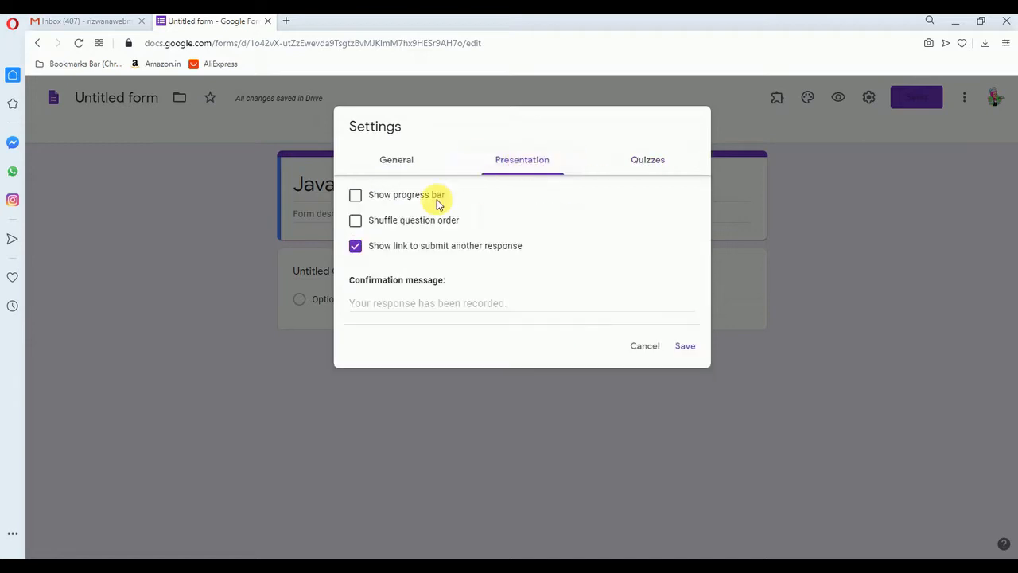
click(356, 195)
click(355, 221)
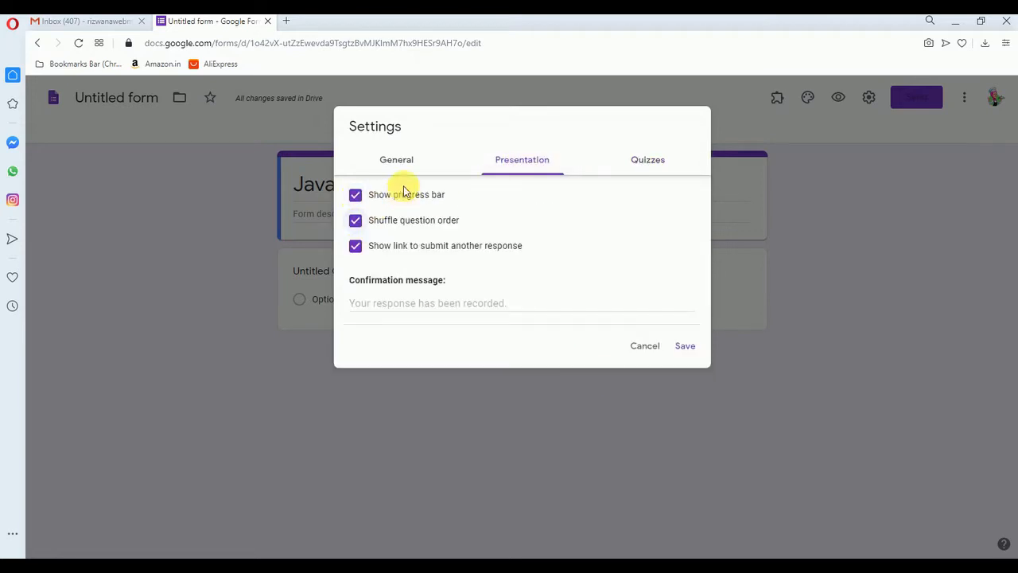
Step: Collect email addresses with response receipts always sent, limit the form to 1 response, and save the settings
click(400, 161)
click(355, 194)
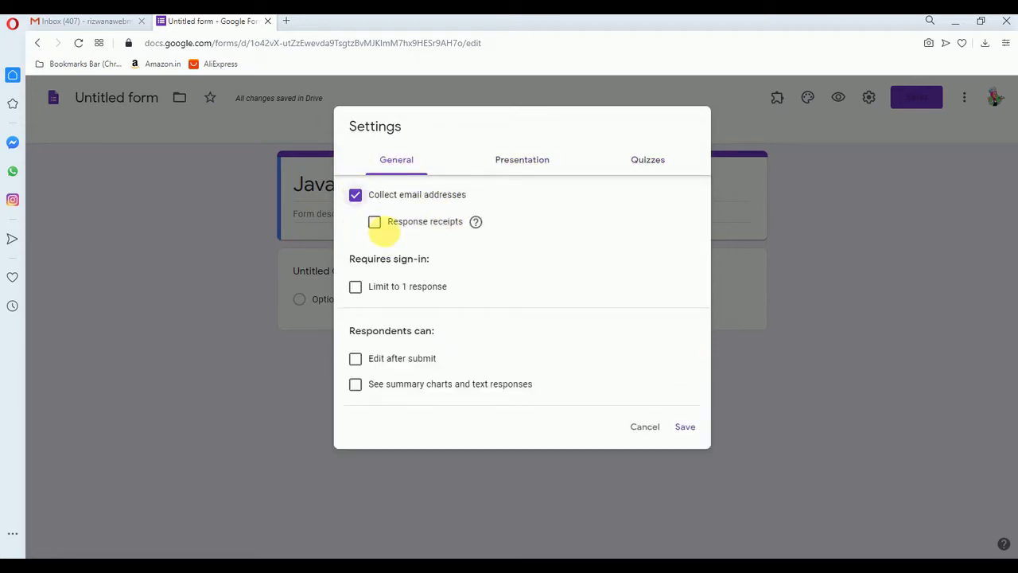
click(374, 222)
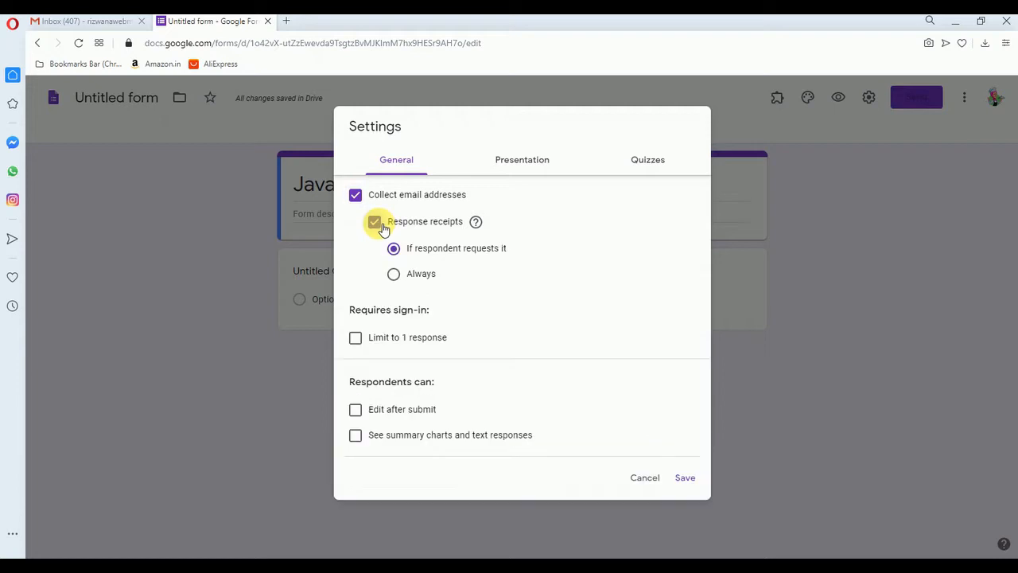
click(394, 273)
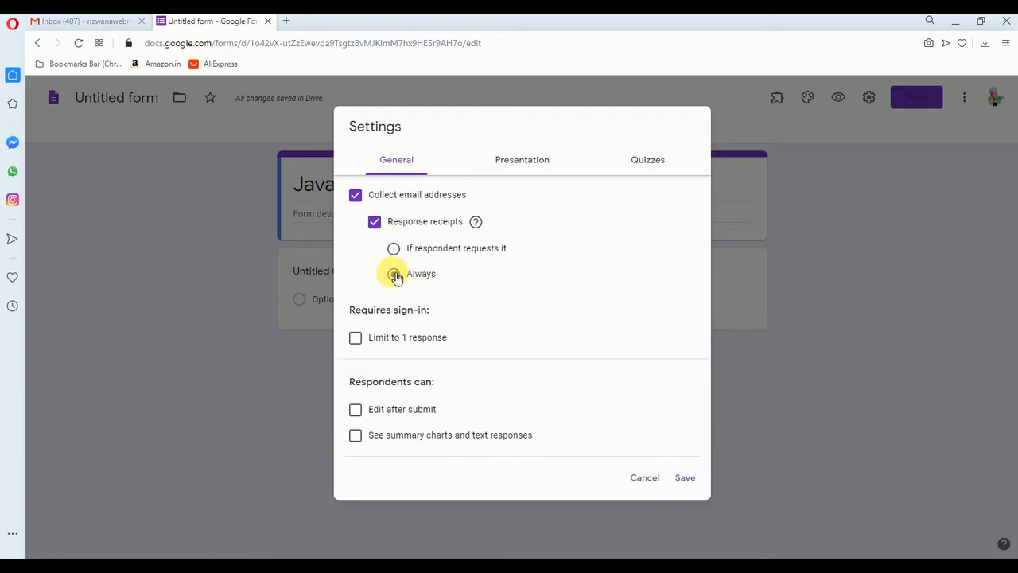
click(360, 340)
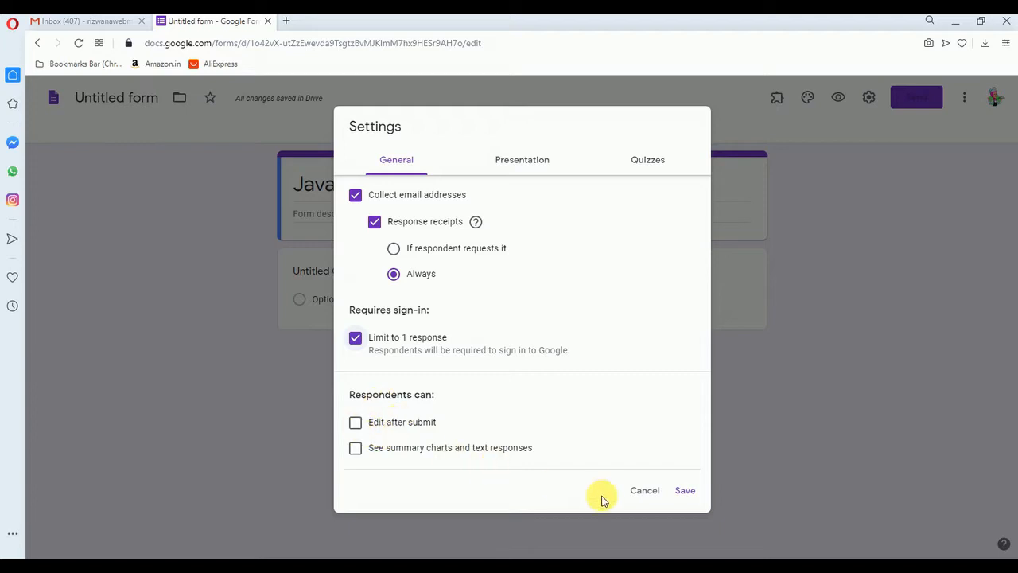
click(686, 492)
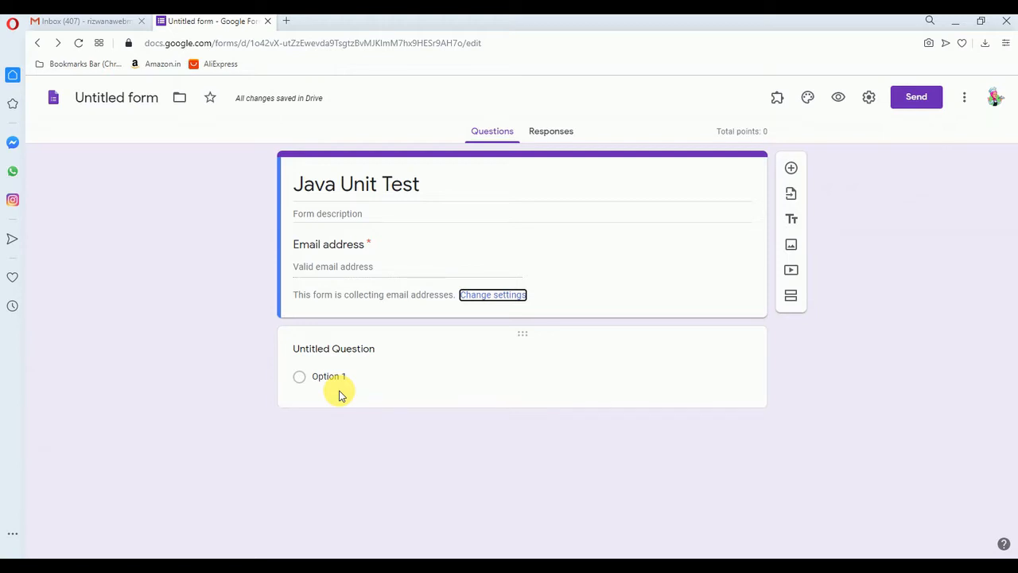
Step: Review the form's quiz, presentation and general settings
click(869, 97)
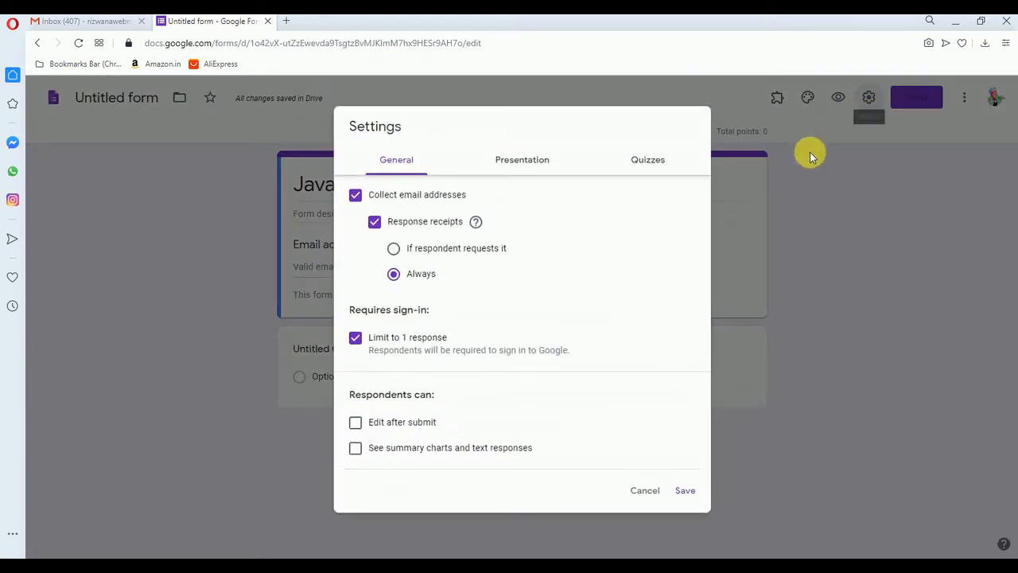
click(657, 167)
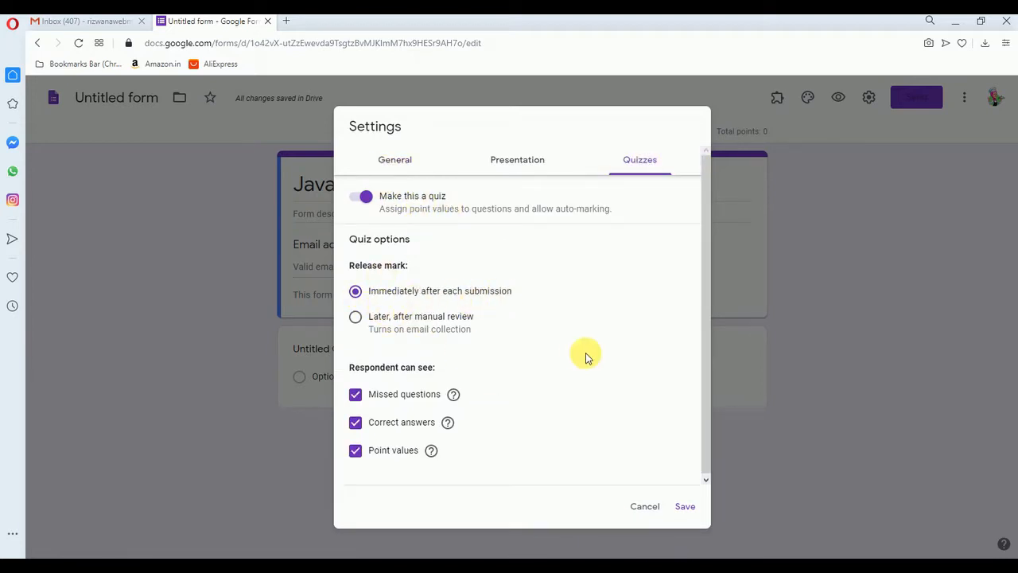
click(518, 163)
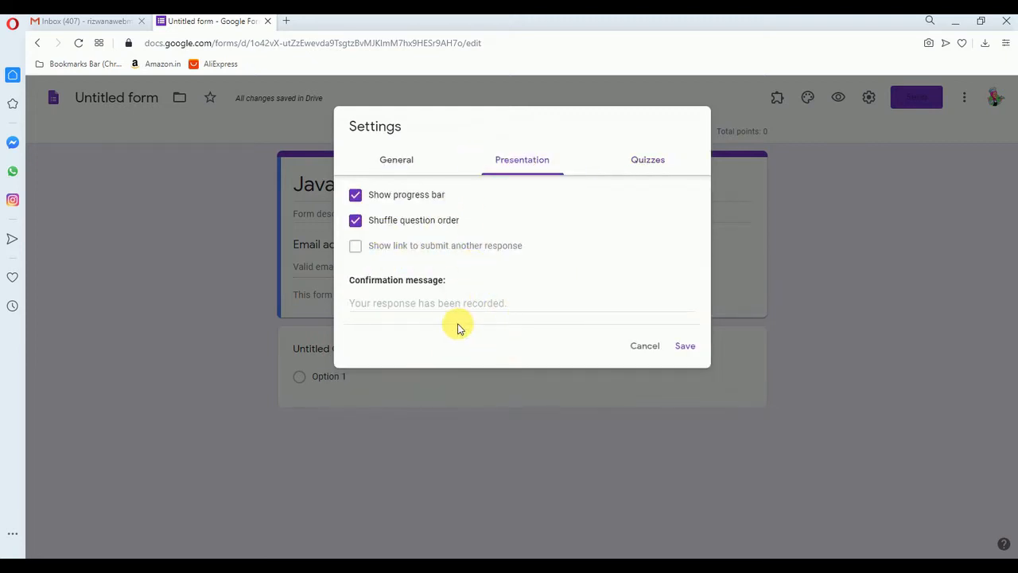
click(418, 166)
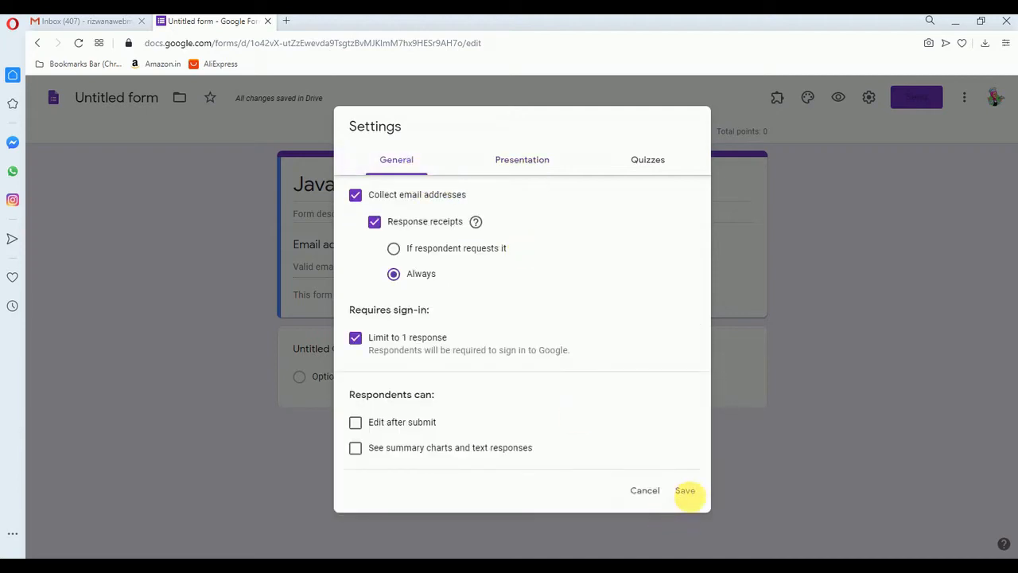
click(688, 489)
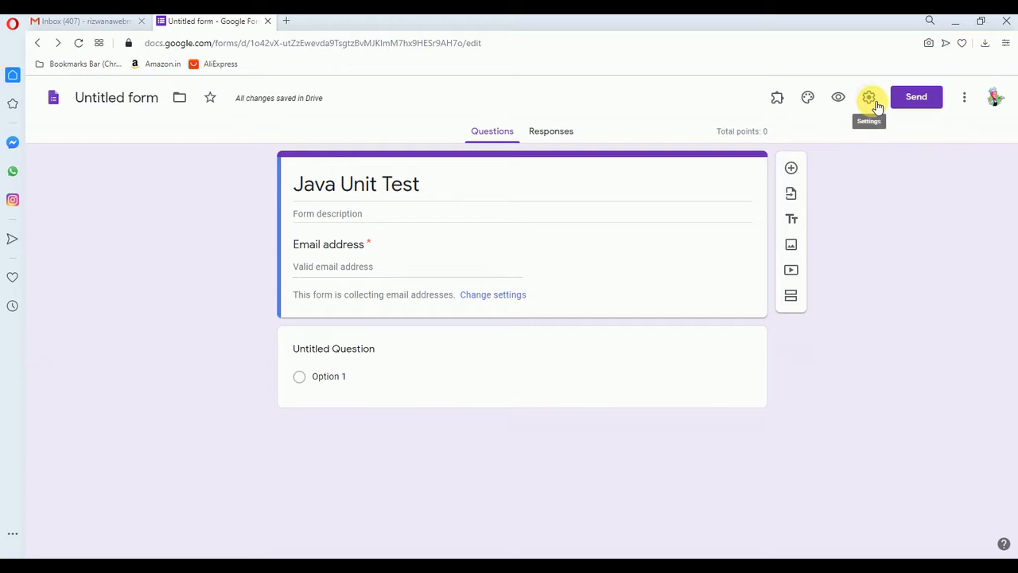
Step: Insert the illustrated bookshelf image from the Work and School themes as the form's header
click(808, 99)
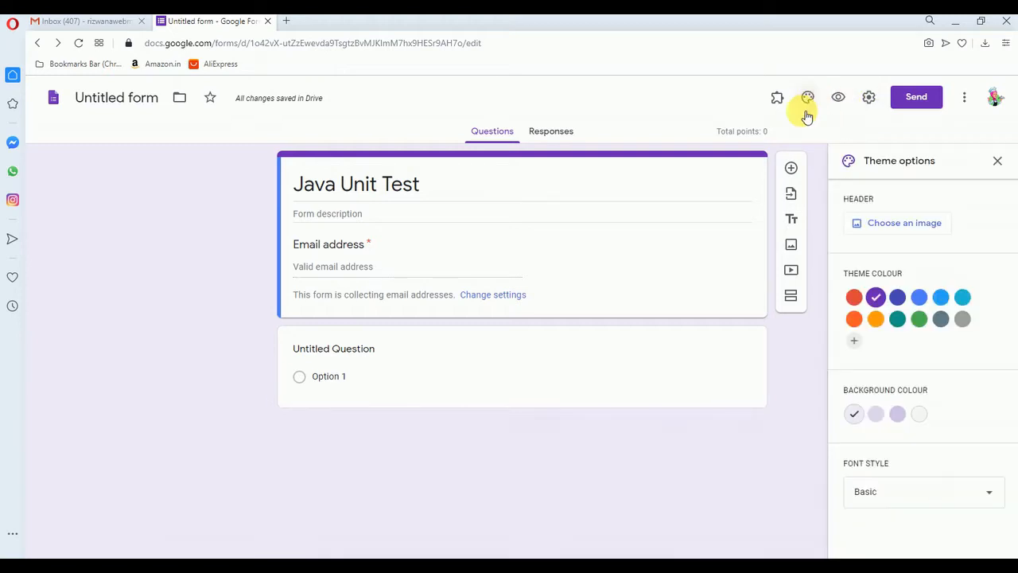
click(899, 224)
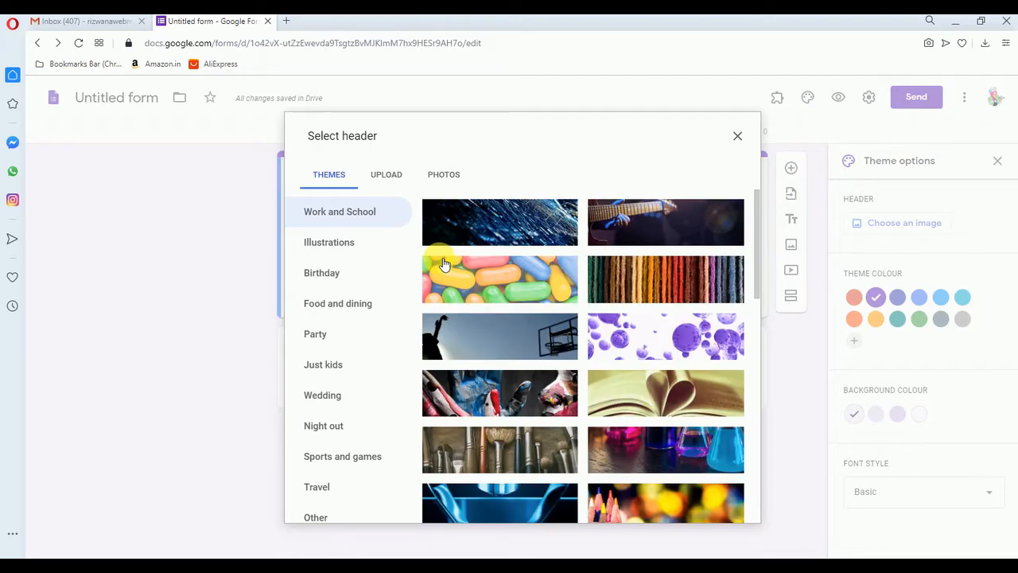
click(449, 175)
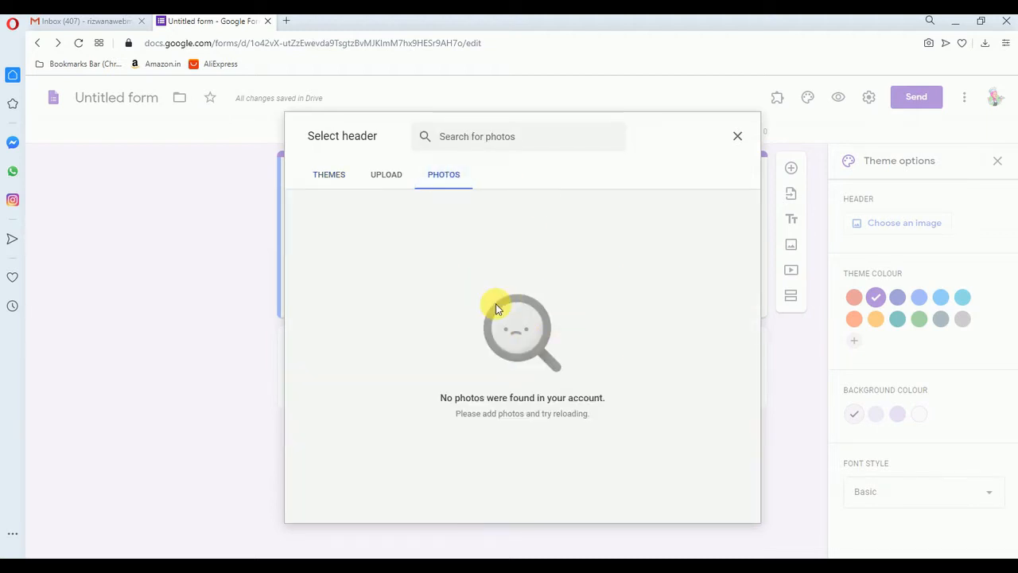
click(380, 182)
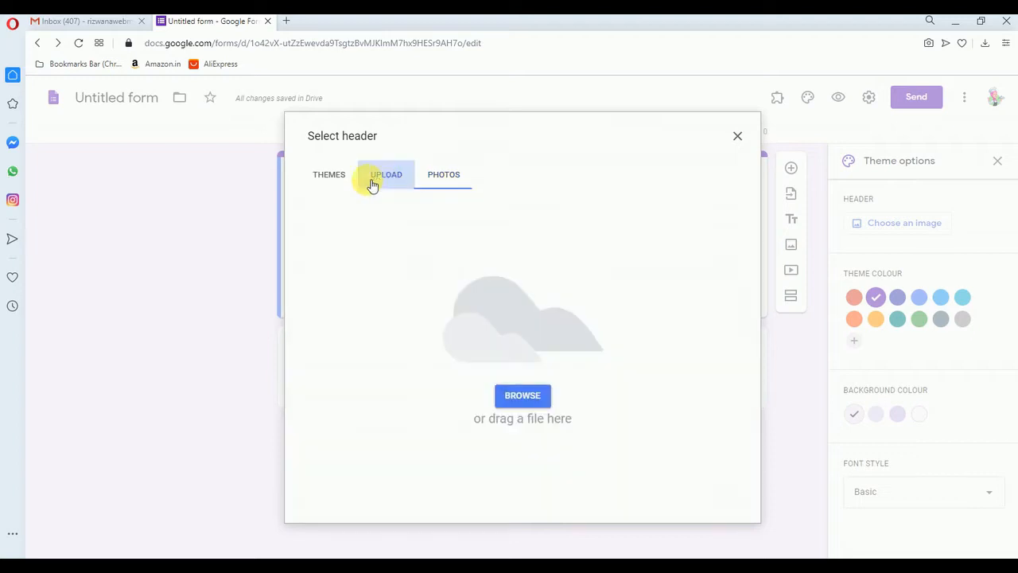
click(334, 179)
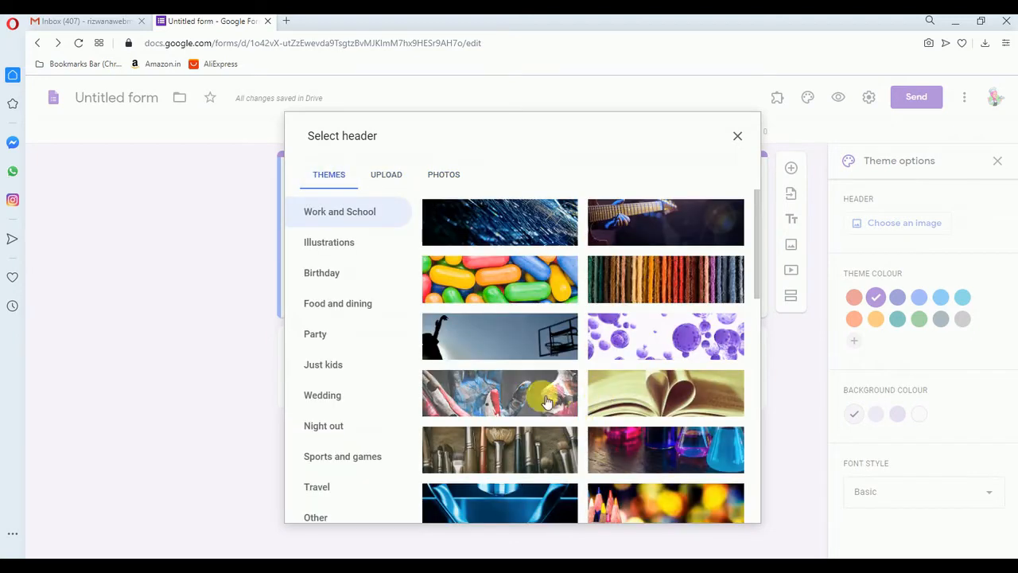
scroll(619, 417, down, 10)
scroll(620, 417, down, 5)
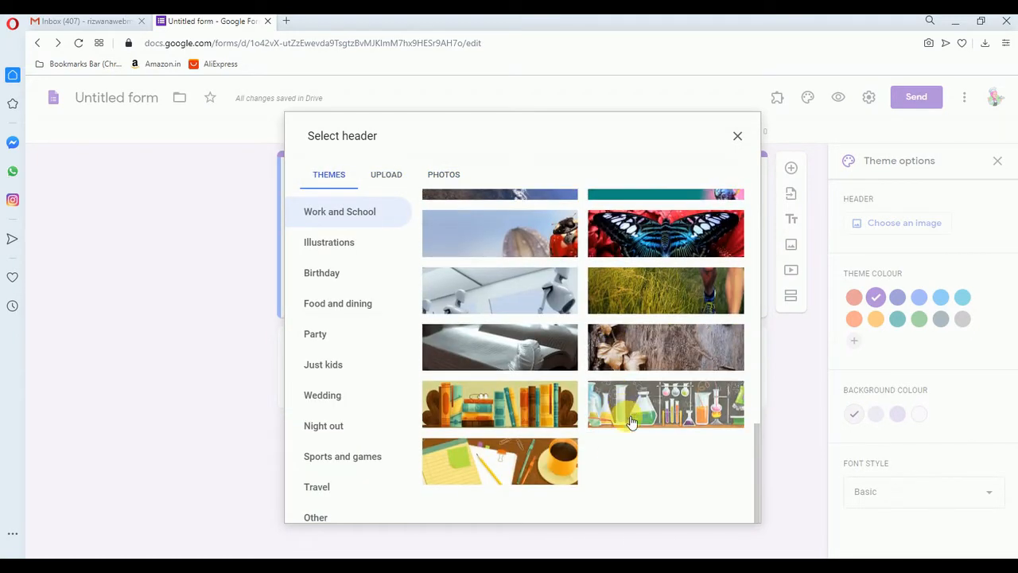
click(537, 413)
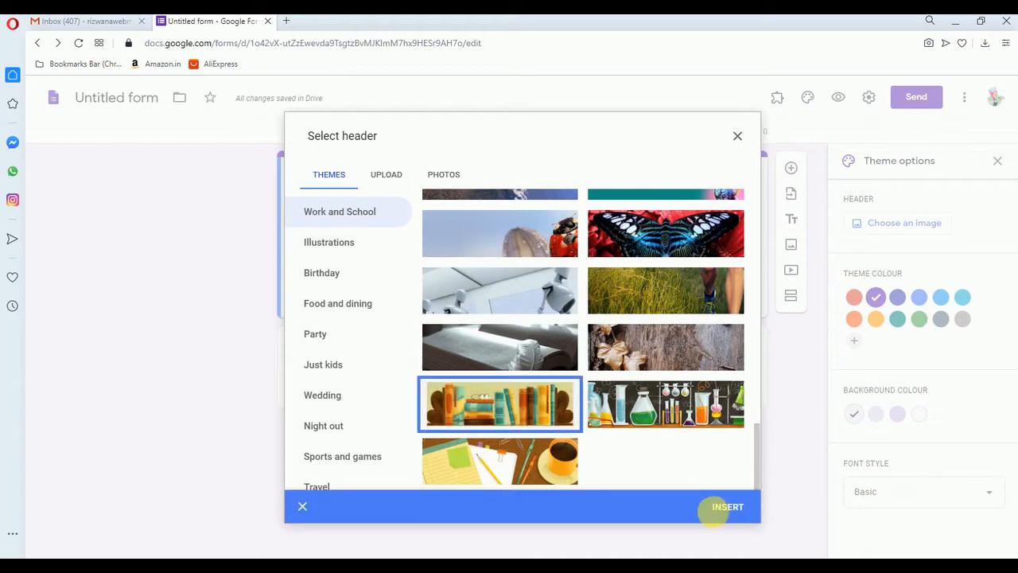
click(730, 504)
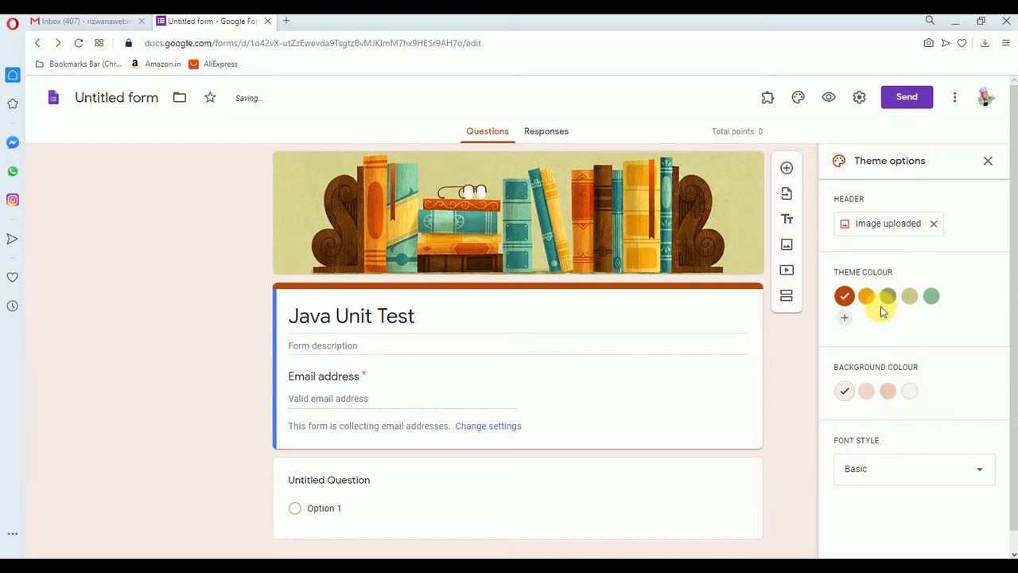
Step: Try out the suggested theme colours, choose orange, and apply its darkest background shade
click(909, 296)
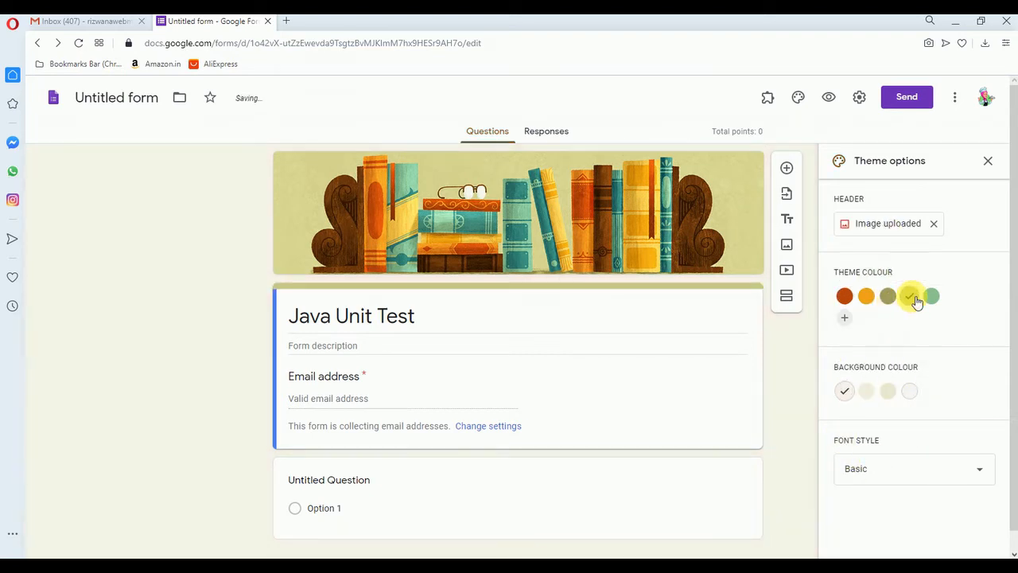
click(887, 296)
click(871, 299)
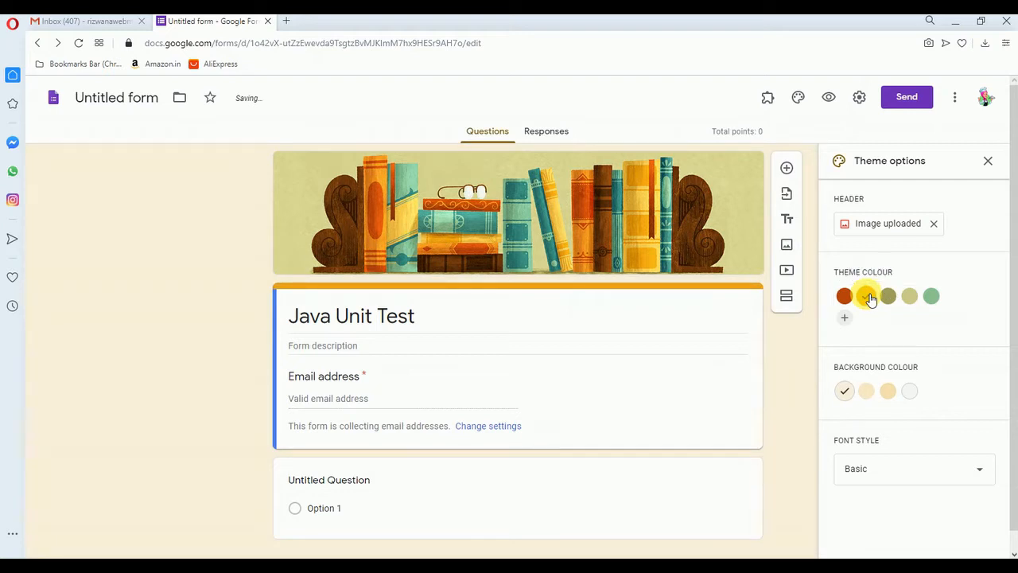
click(844, 296)
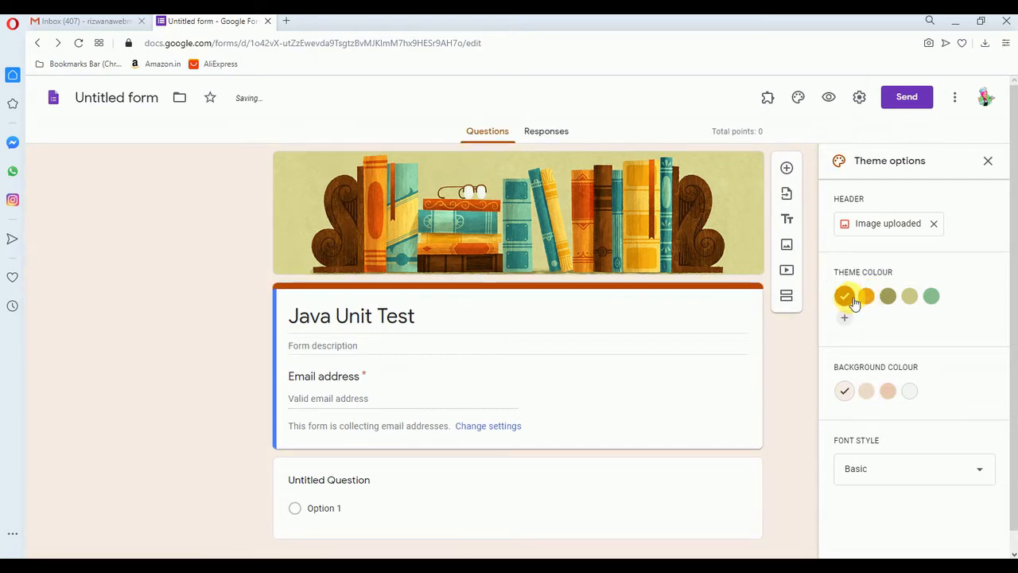
click(867, 299)
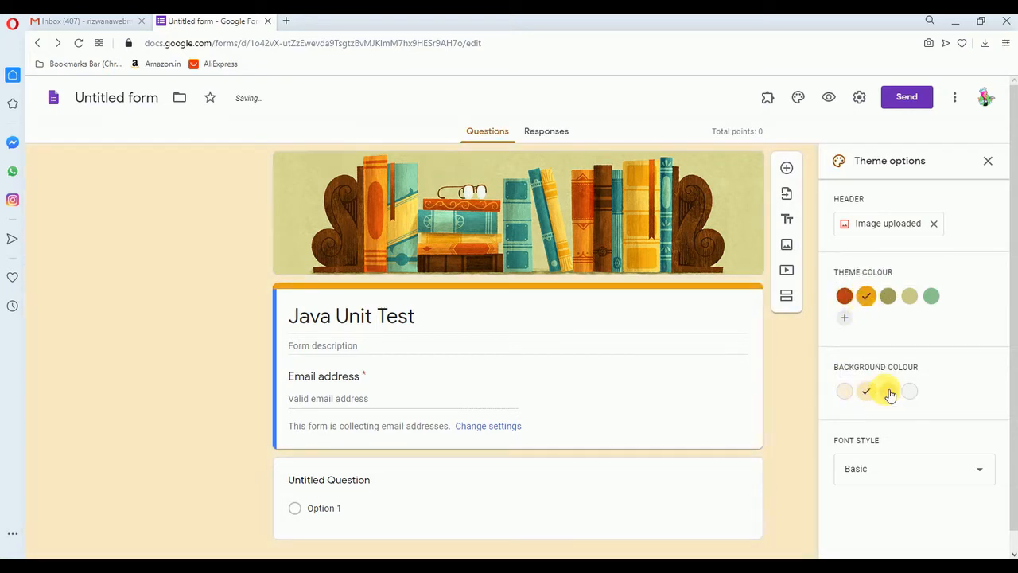
click(889, 391)
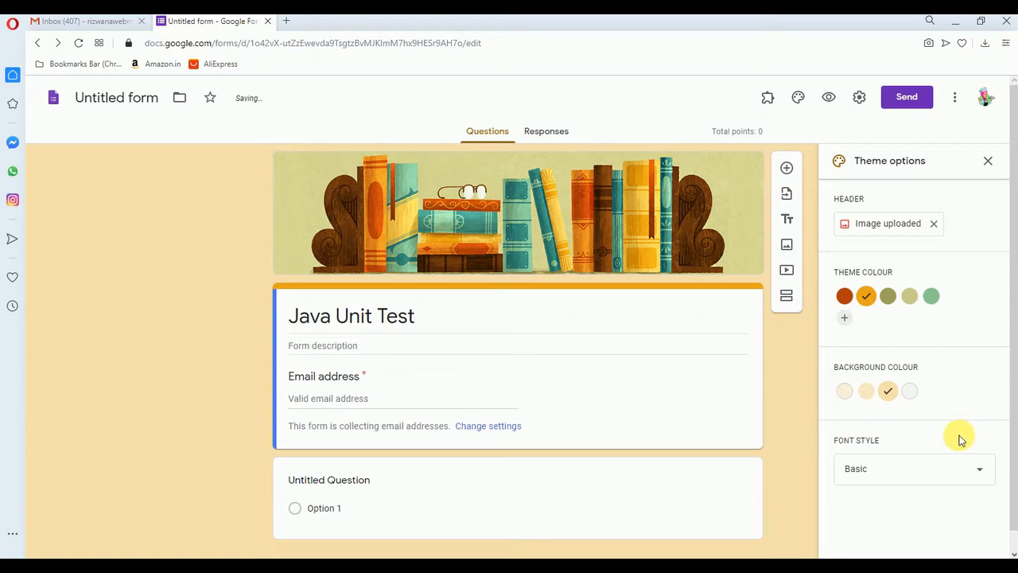
Step: Set the form's font style to Playful and close the theme options
click(967, 476)
click(863, 535)
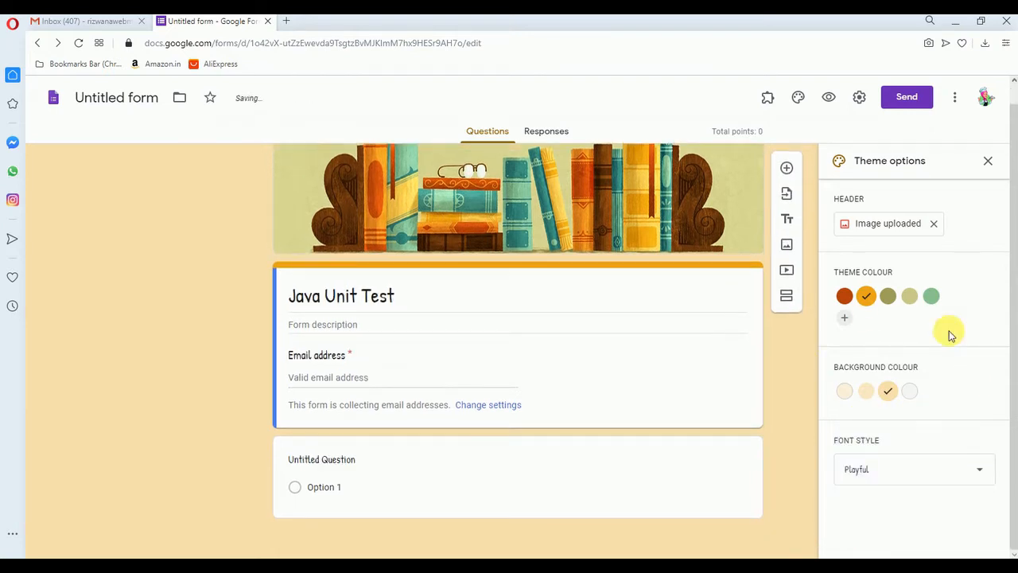
click(990, 163)
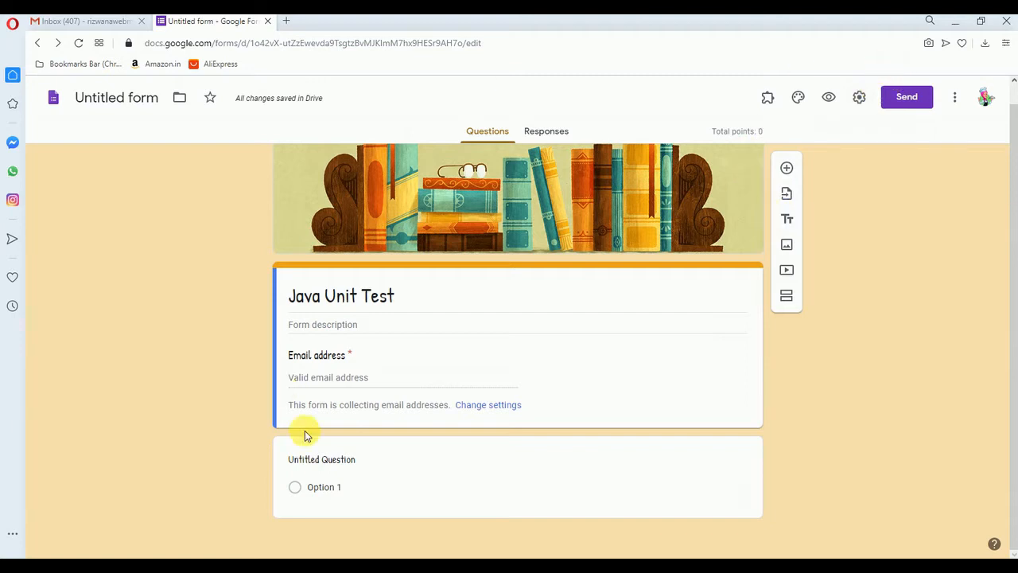
Step: Copy "Which of the following option leads to the portability and security of Java?" from java unit test.docx in Word into the untitled question's title
click(336, 465)
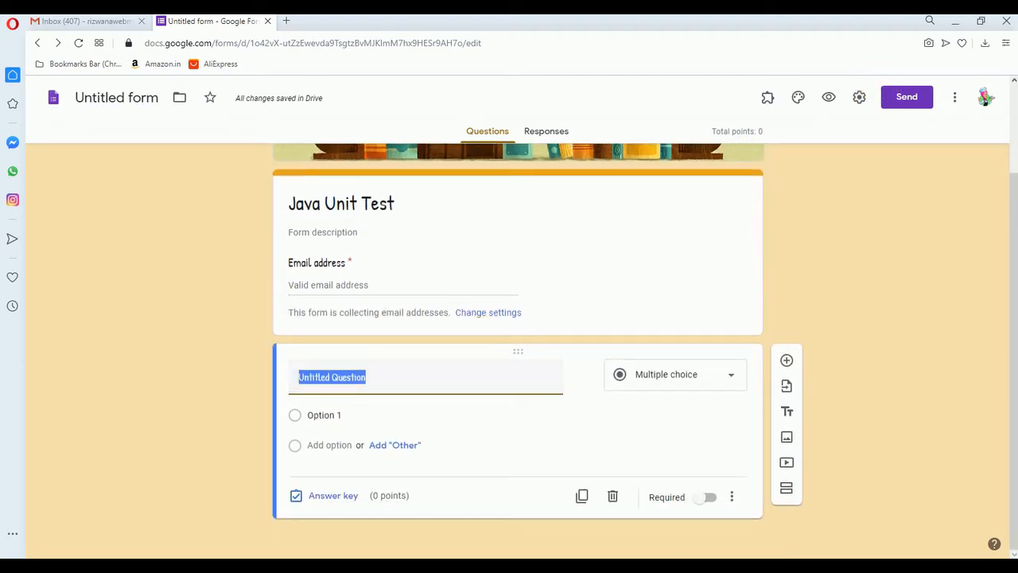
click(454, 517)
scroll(380, 361, up, 5)
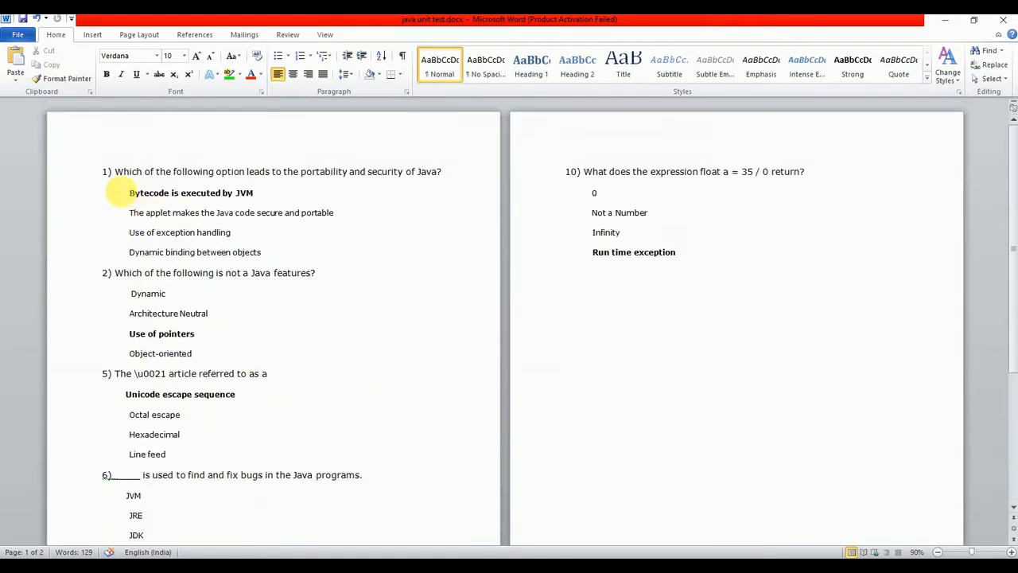
drag(115, 170, 382, 186)
drag(442, 173, 123, 176)
key(ctrl+c)
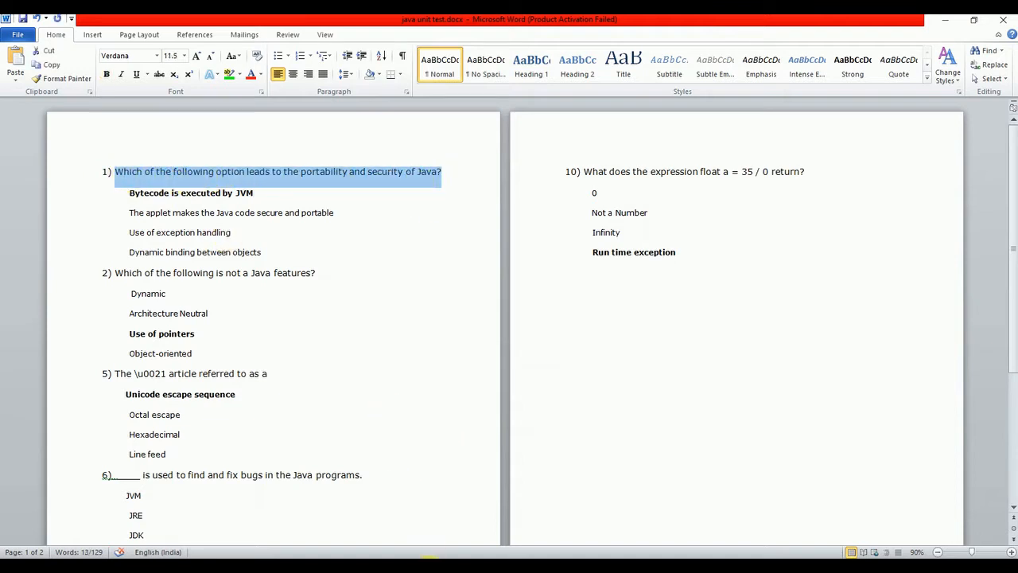
click(442, 514)
key(ctrl+v)
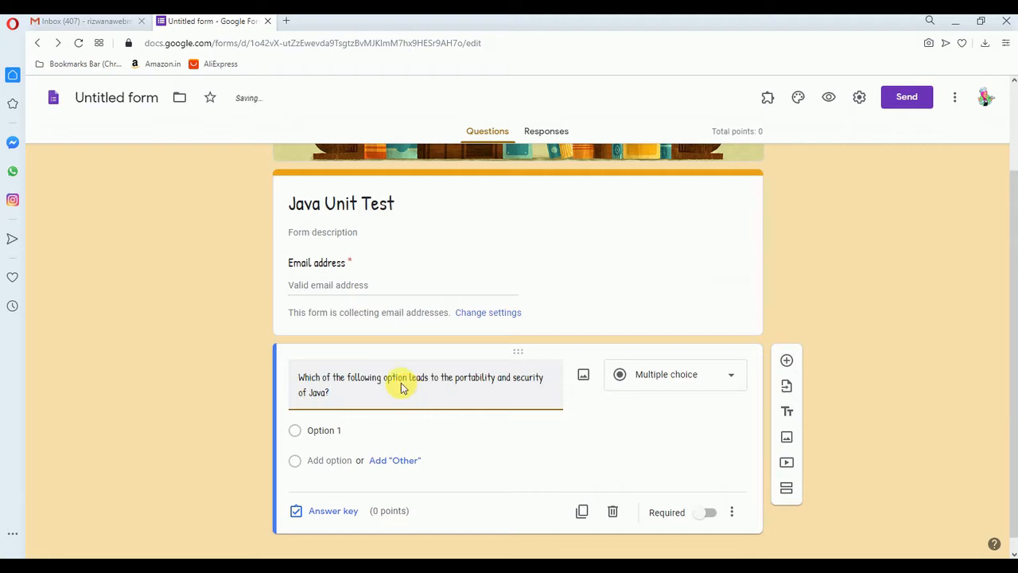
Step: Copy "Bytecode is executed by JVM" from the Word document into the question's first answer option
click(301, 418)
click(433, 548)
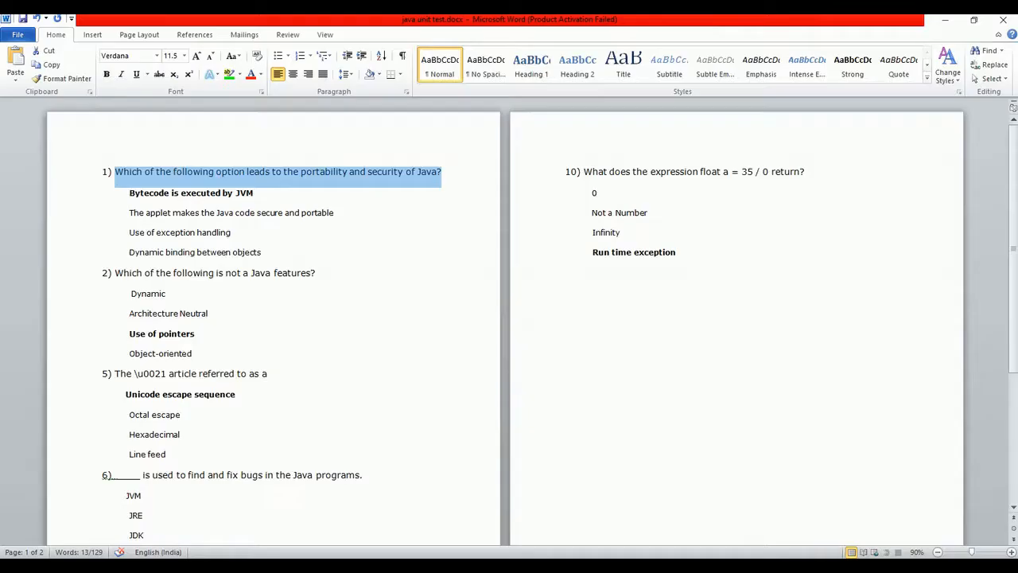
drag(129, 195, 252, 195)
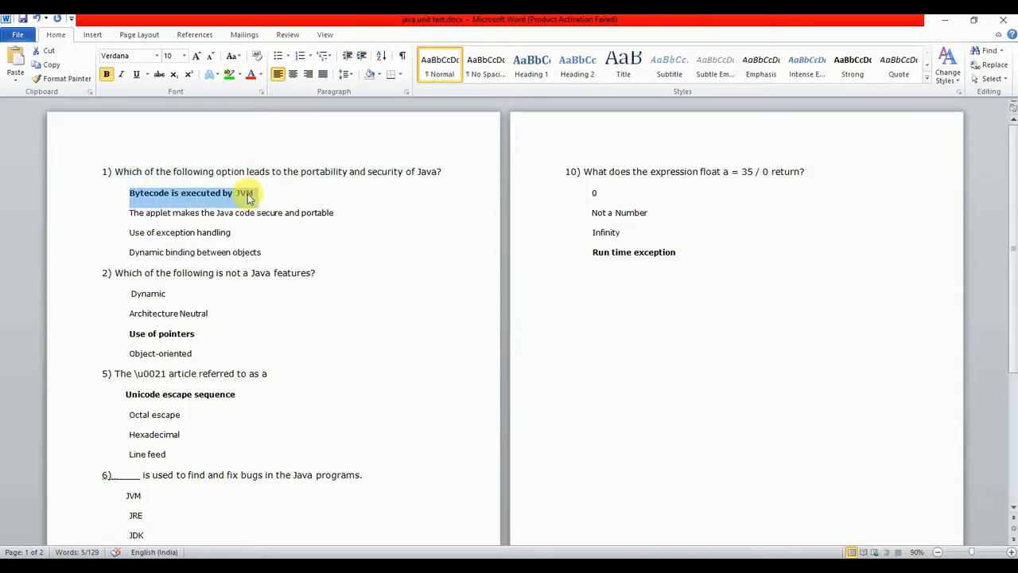
key(ctrl+c)
click(433, 548)
key(ctrl+v)
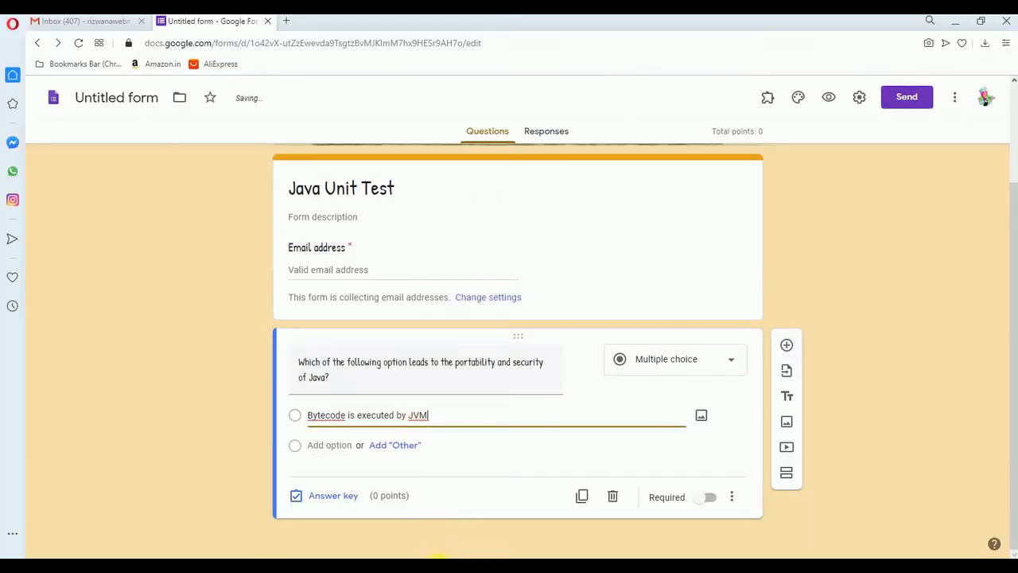
Step: Add an "Other" choice and a second option, "The applet makes the Java code secure and portable", copied from the Word document
click(437, 561)
drag(128, 213, 337, 221)
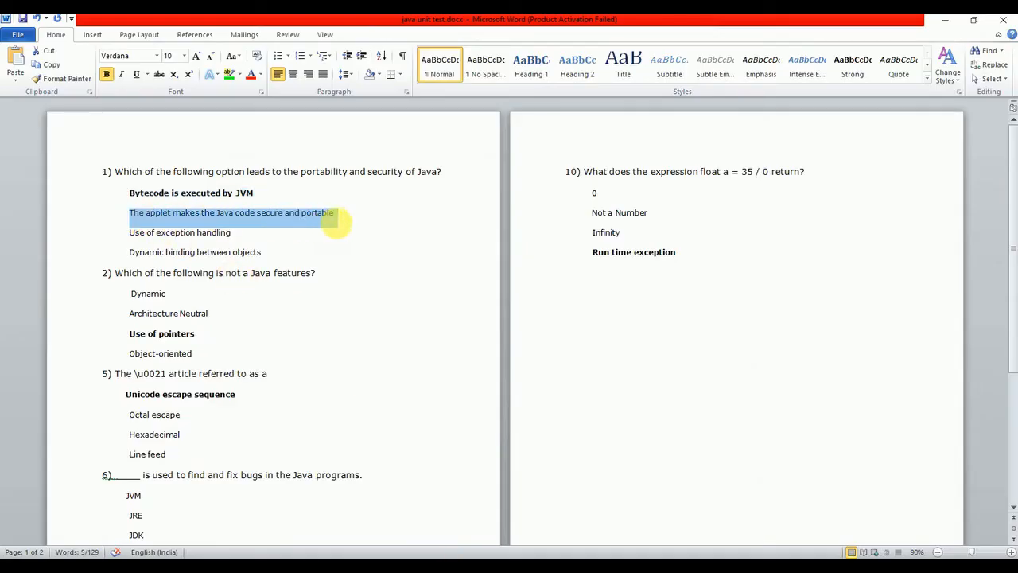
key(ctrl+c)
click(421, 563)
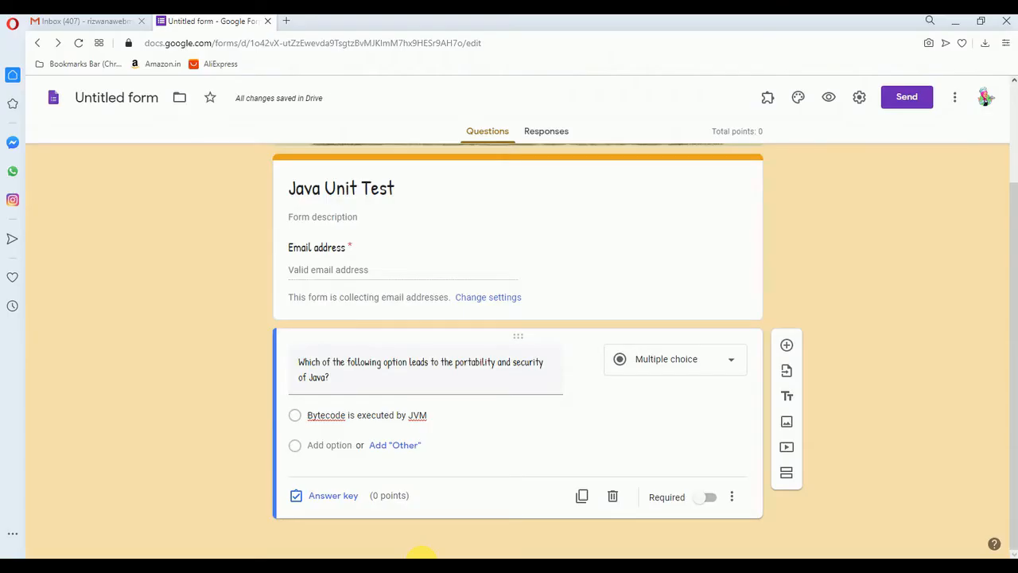
click(400, 450)
click(341, 444)
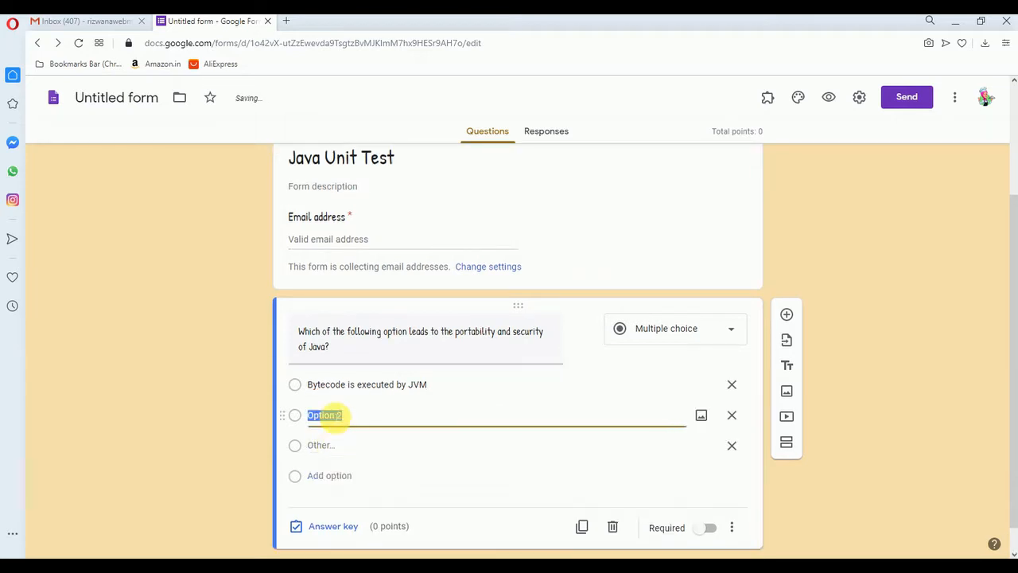
key(ctrl+v)
Step: Copy "Use of exception handling" from the Word document into a new third answer option
click(446, 561)
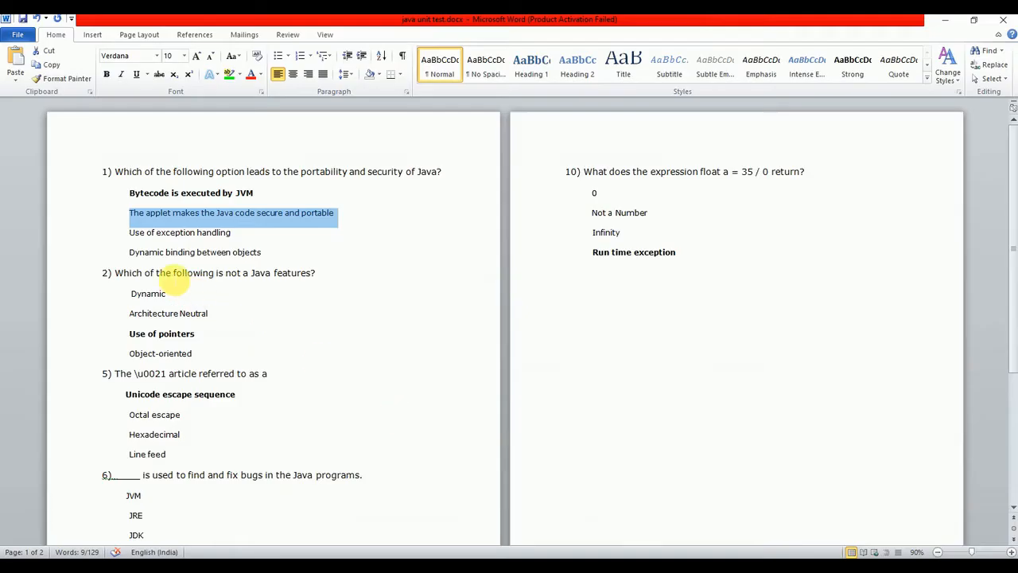
drag(130, 233, 234, 233)
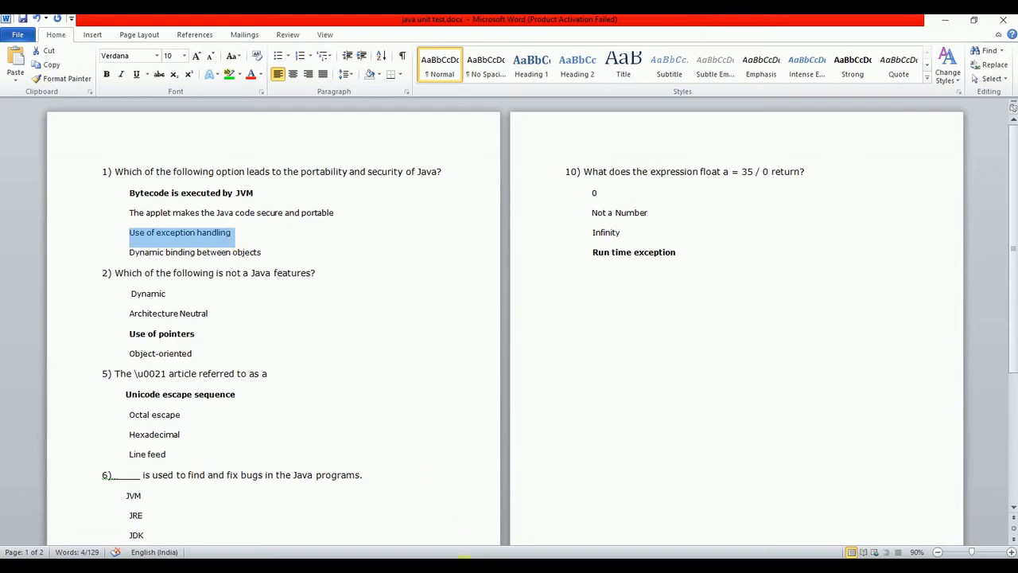
click(427, 559)
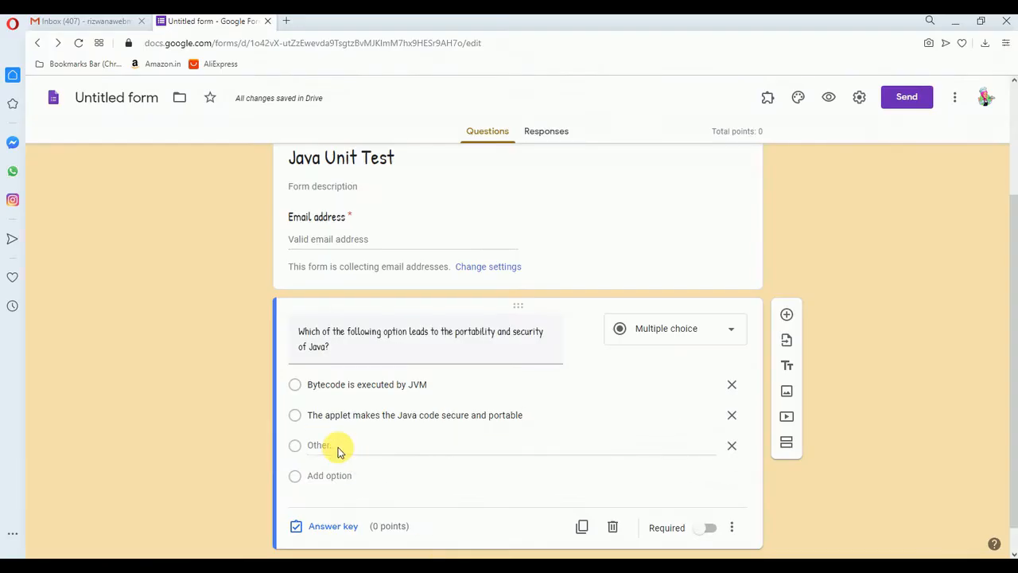
click(334, 474)
key(ctrl+v)
Step: Copy "Dynamic binding between objects" from the Word document into a new fourth answer option
click(485, 557)
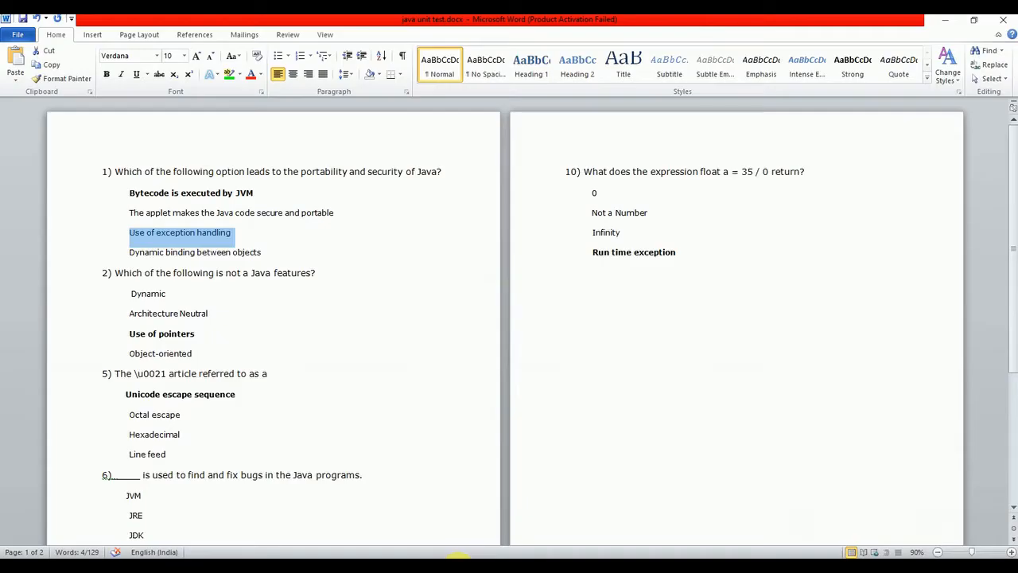
drag(128, 253, 248, 253)
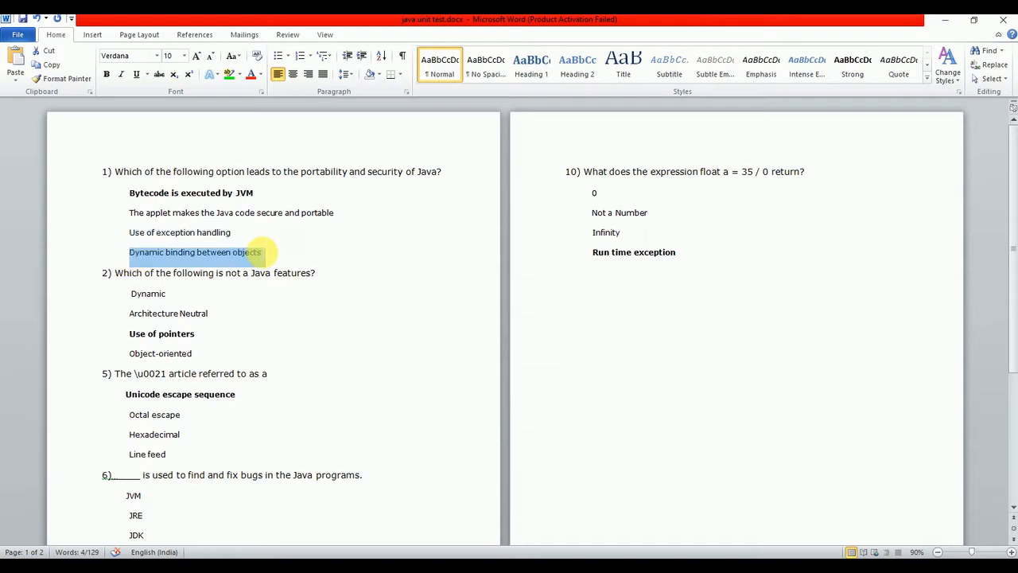
click(427, 557)
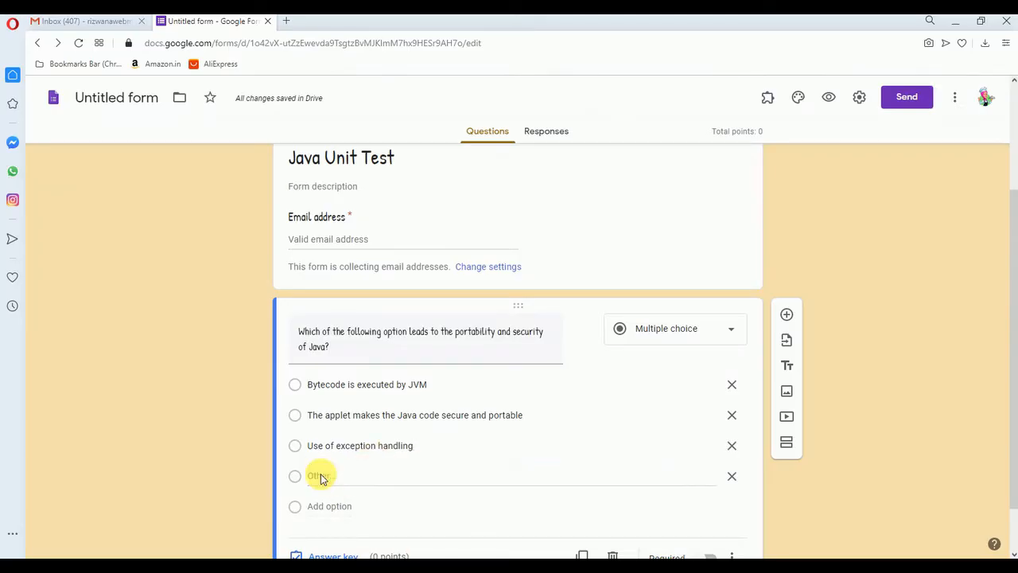
click(326, 506)
scroll(459, 455, down, 1)
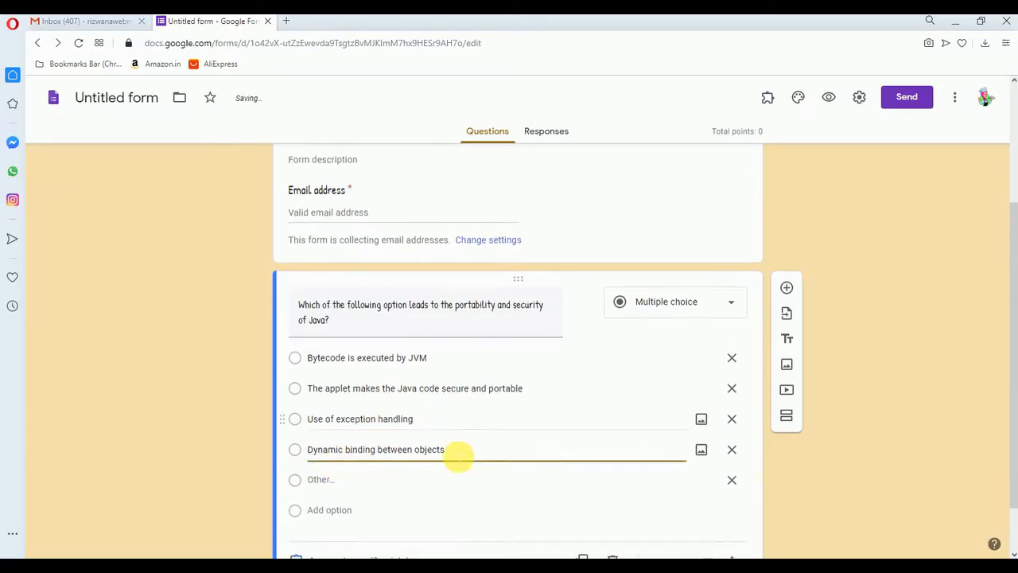
click(259, 398)
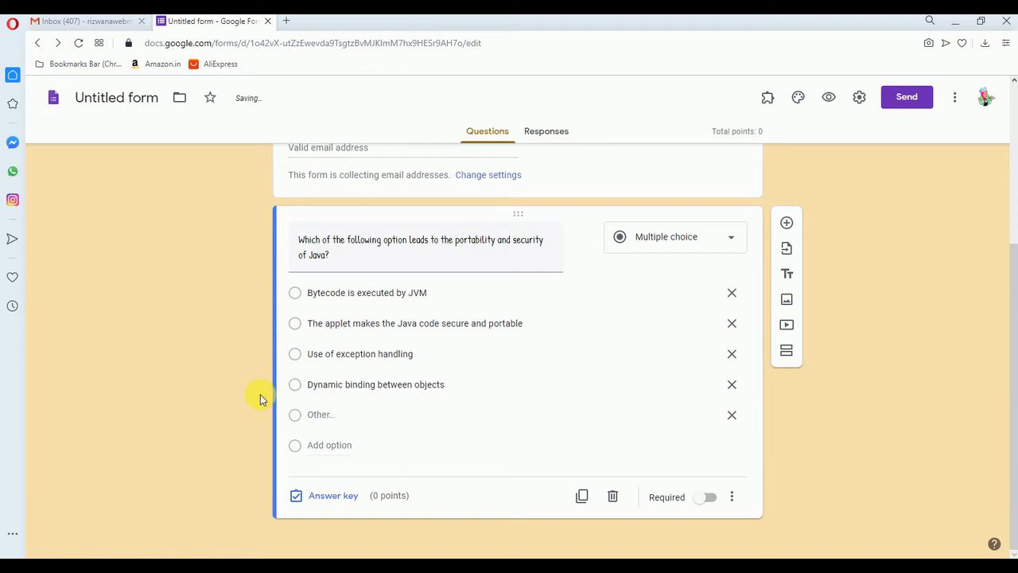
Step: Set the first question's answer key to "Bytecode is executed by JVM", worth 1 point
click(334, 495)
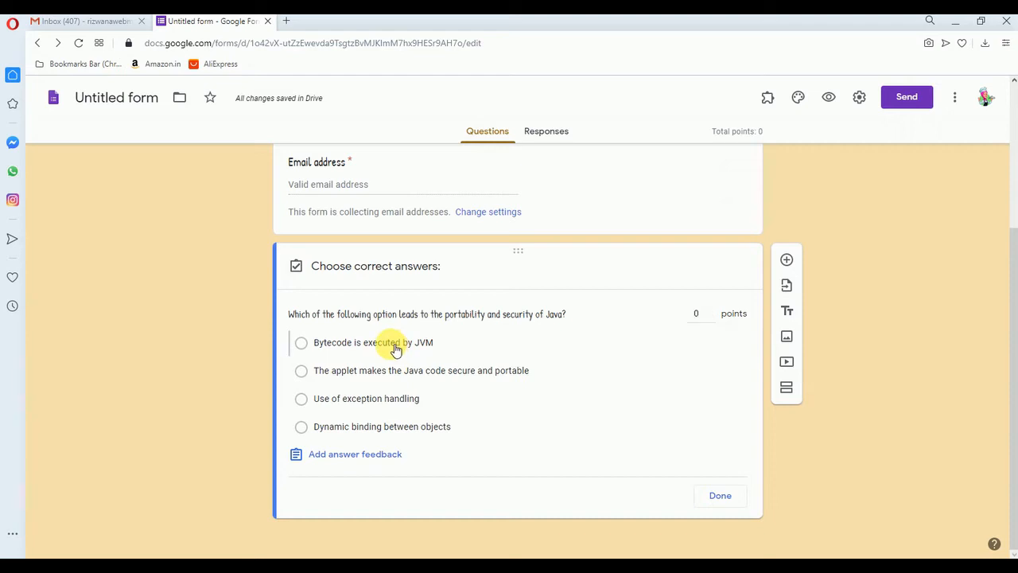
click(396, 349)
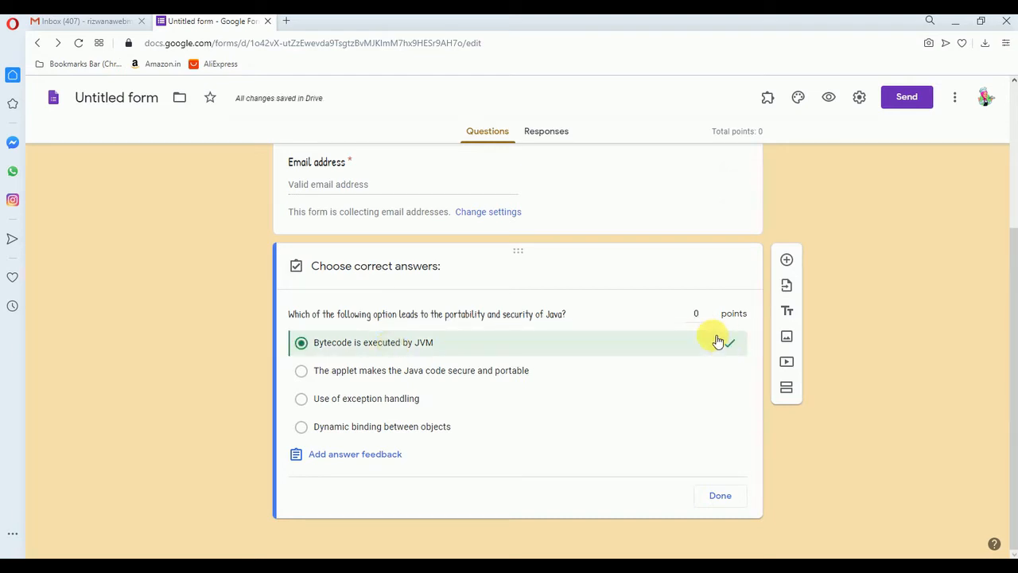
click(700, 313)
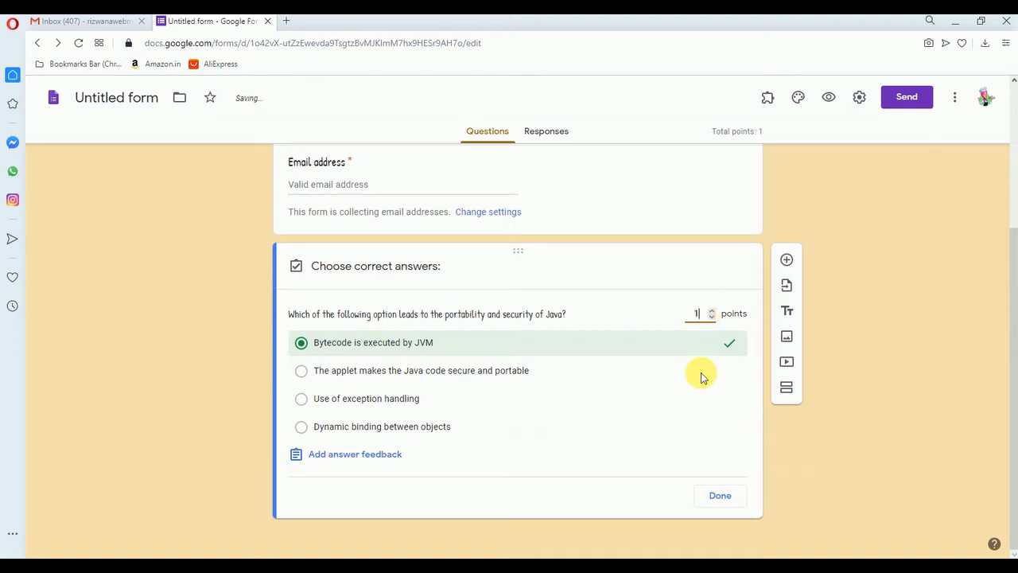
click(731, 497)
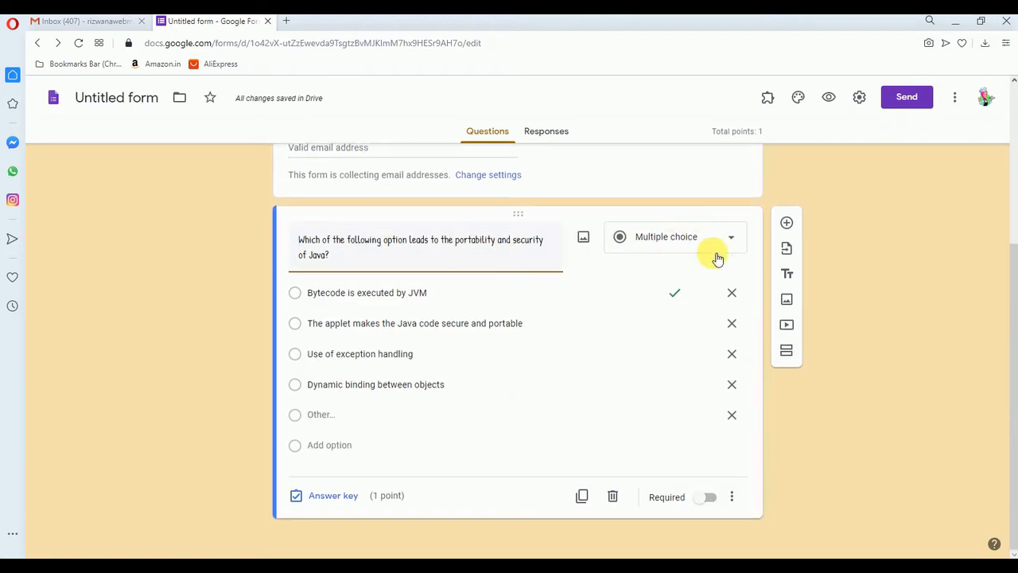
Step: Review the available question types and keep Multiple choice for the first question
click(732, 243)
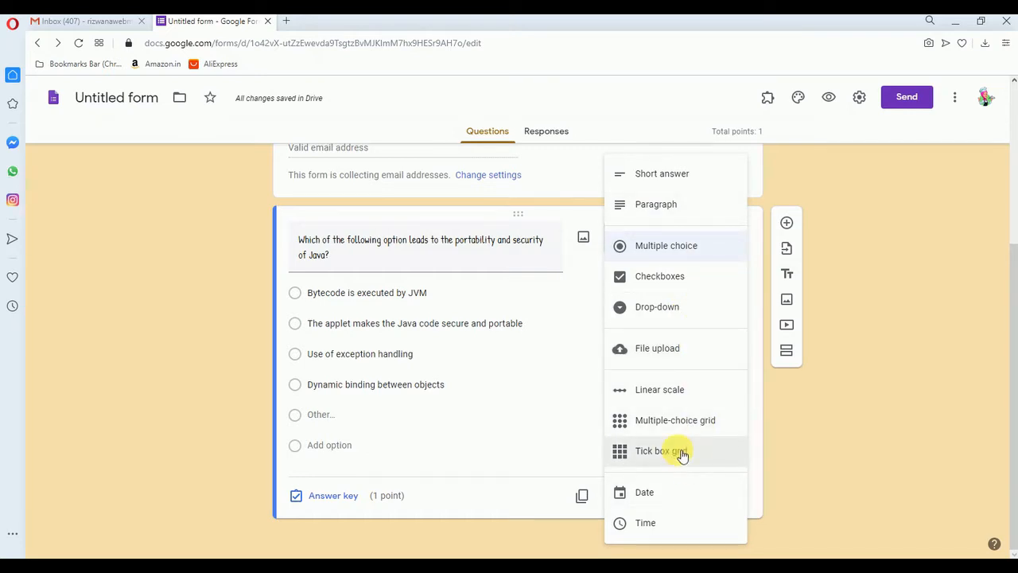
click(665, 253)
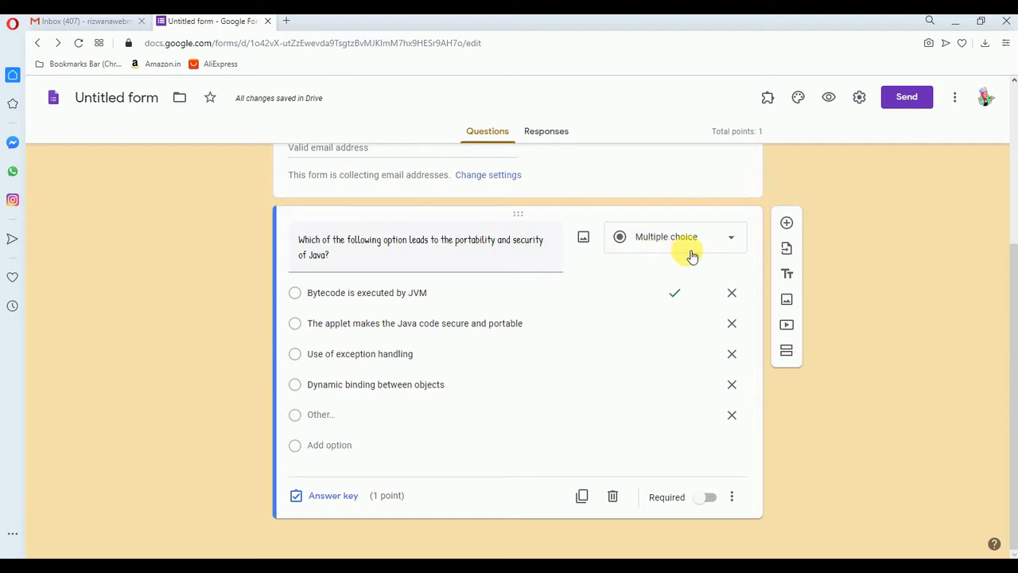
Step: Add a second question titled "Which of the following is not a Java features?", copied from the Word document
click(786, 222)
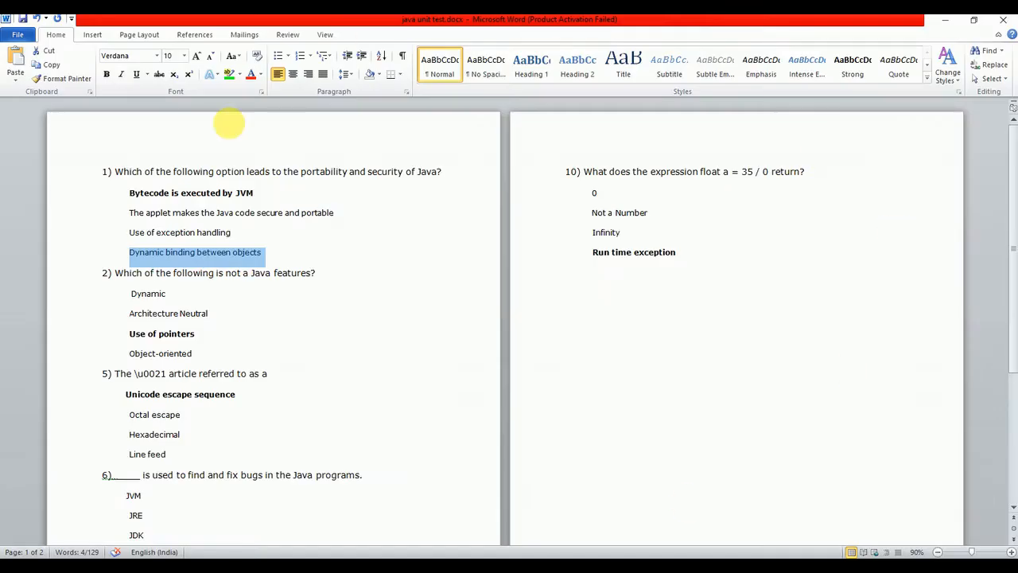
drag(114, 273, 316, 275)
click(416, 553)
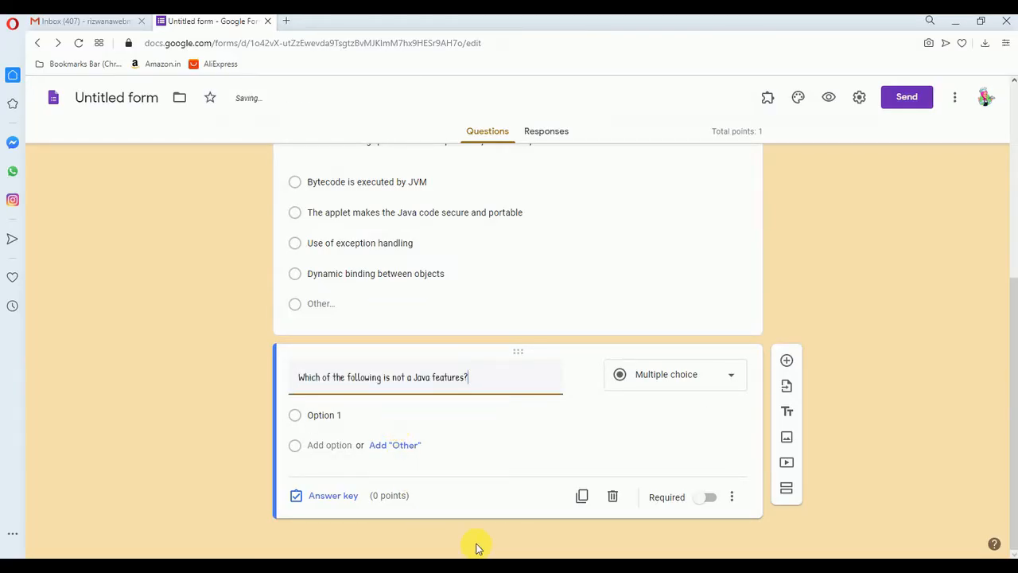
Step: Copy "Dynamic" from the Word document into the second question's first option and add an "Other" choice
click(456, 556)
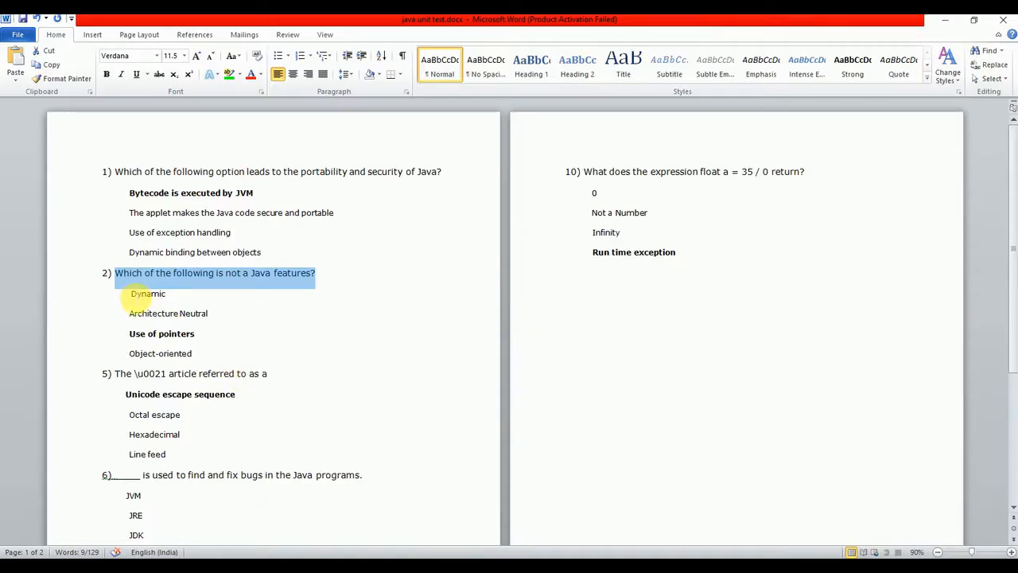
drag(131, 294, 182, 296)
key(ctrl+c)
click(416, 552)
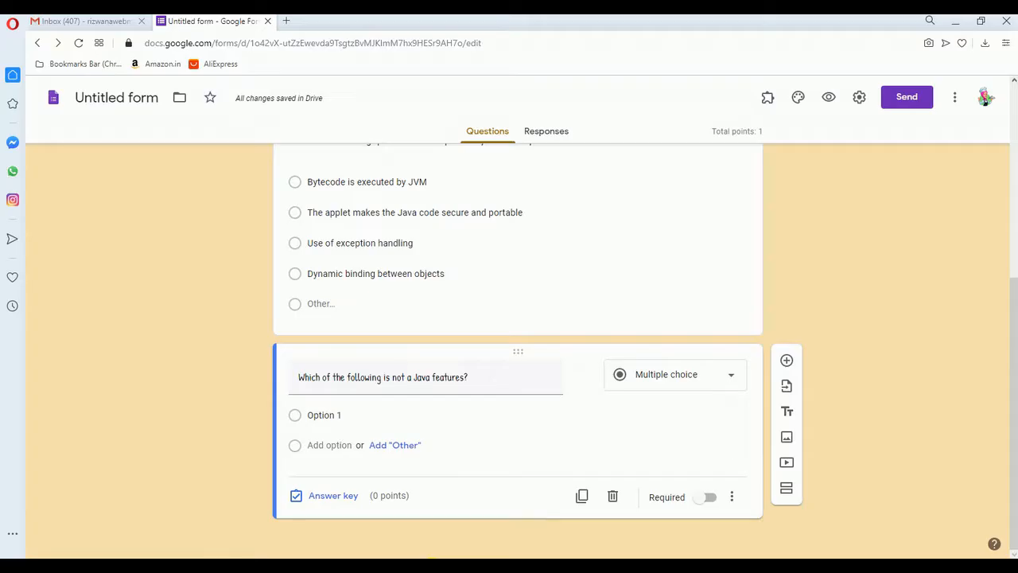
click(358, 415)
key(ctrl+v)
click(403, 448)
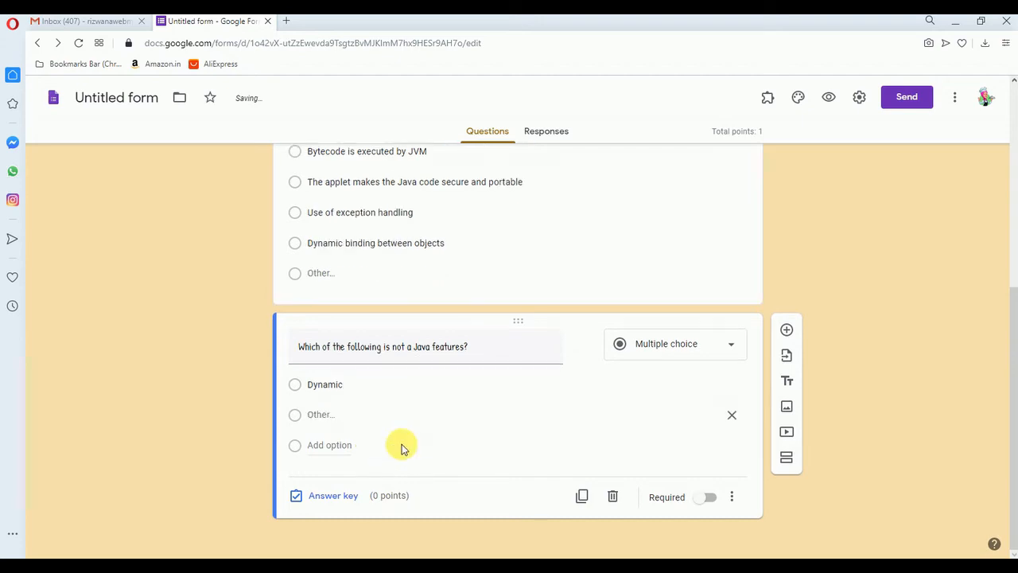
Step: Add a second answer option, "Architecture Neutral", to the Java features question, copied from the Word document
click(329, 445)
click(447, 550)
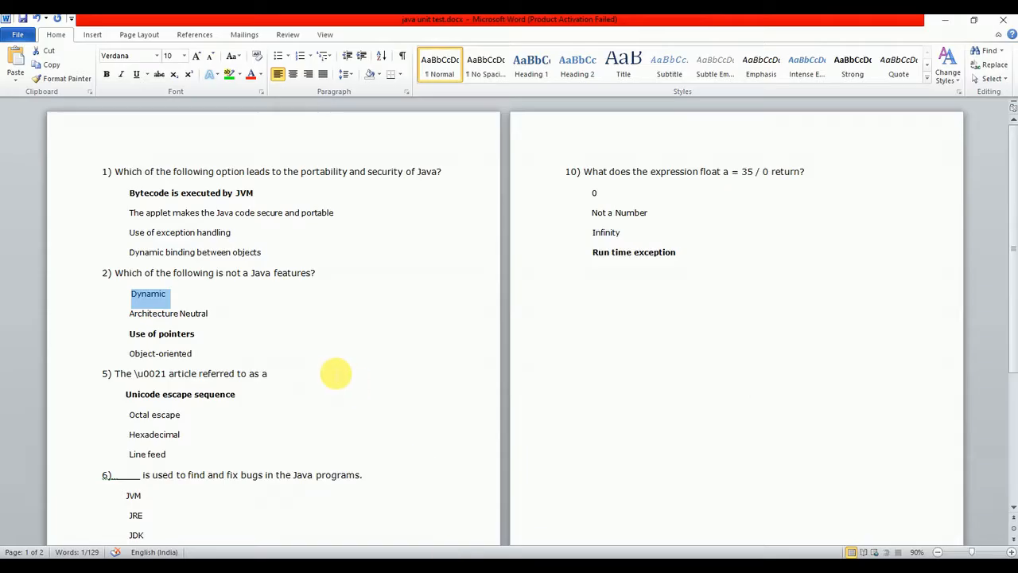
drag(127, 313, 213, 315)
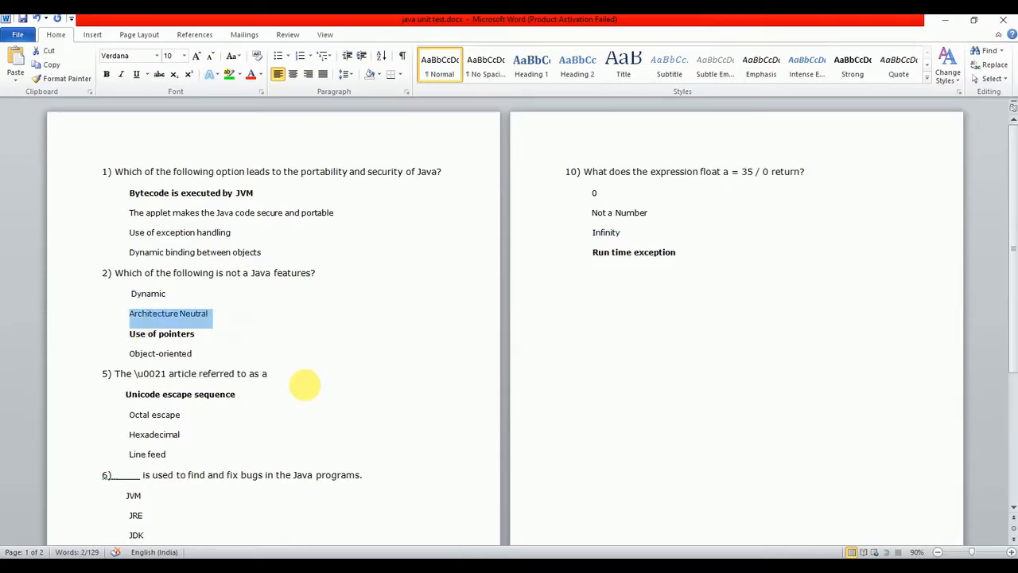
key(alt+Tab)
key(ctrl+v)
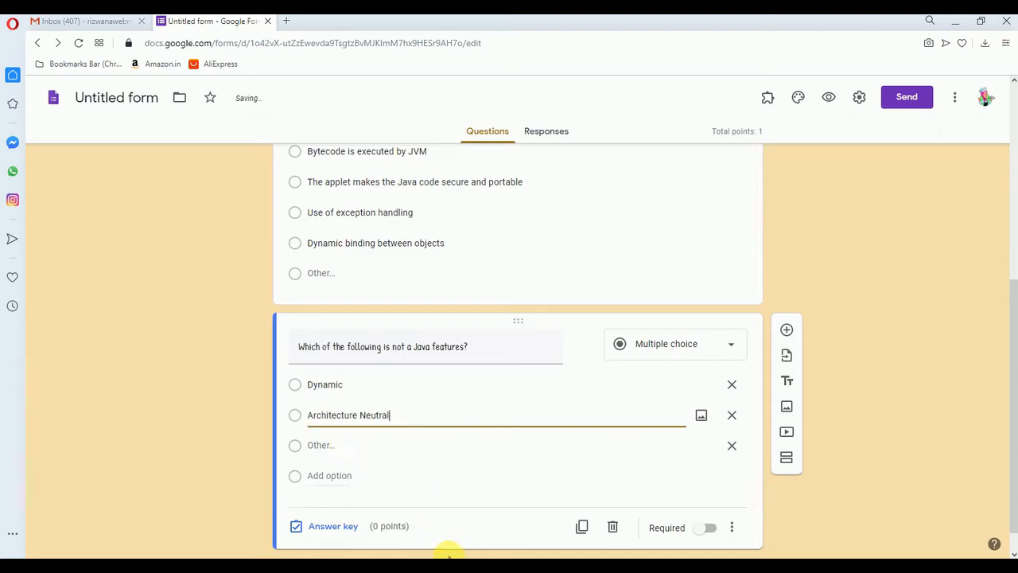
Step: Add a third answer option, "Use of pointers", to the Java features question, copied from the Word document
key(alt+Tab)
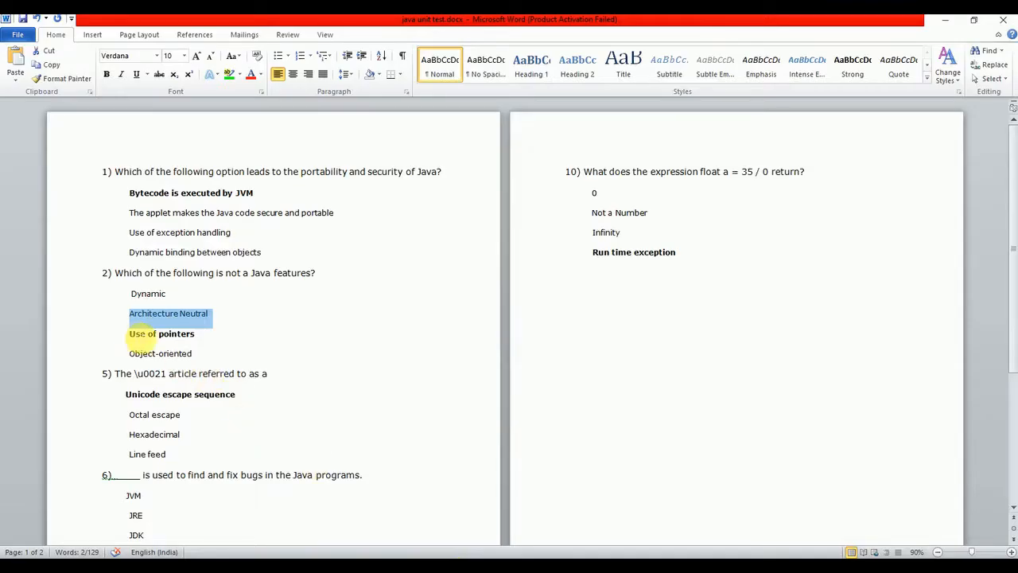
drag(127, 334, 211, 340)
key(alt+Tab)
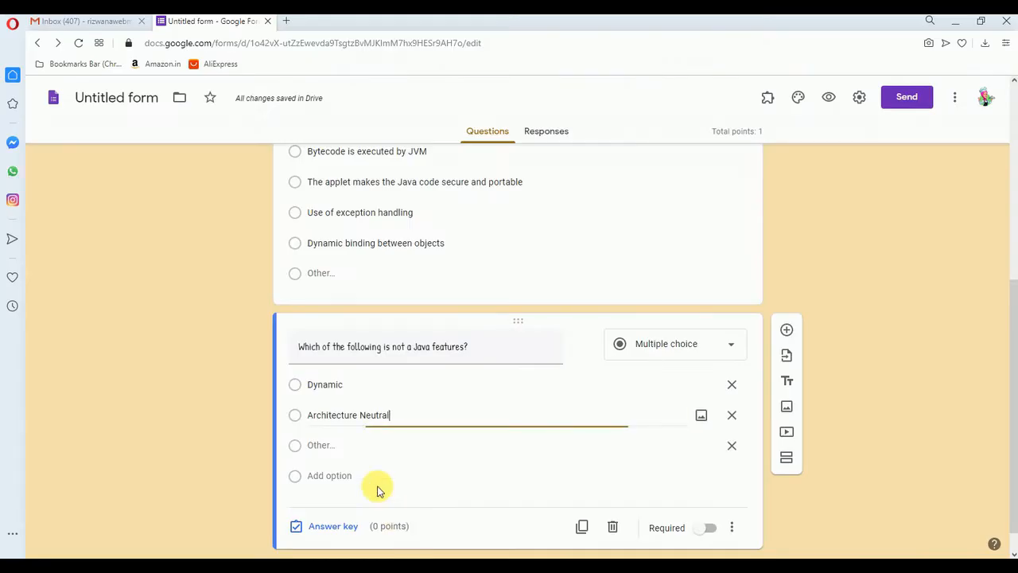
click(318, 451)
click(338, 461)
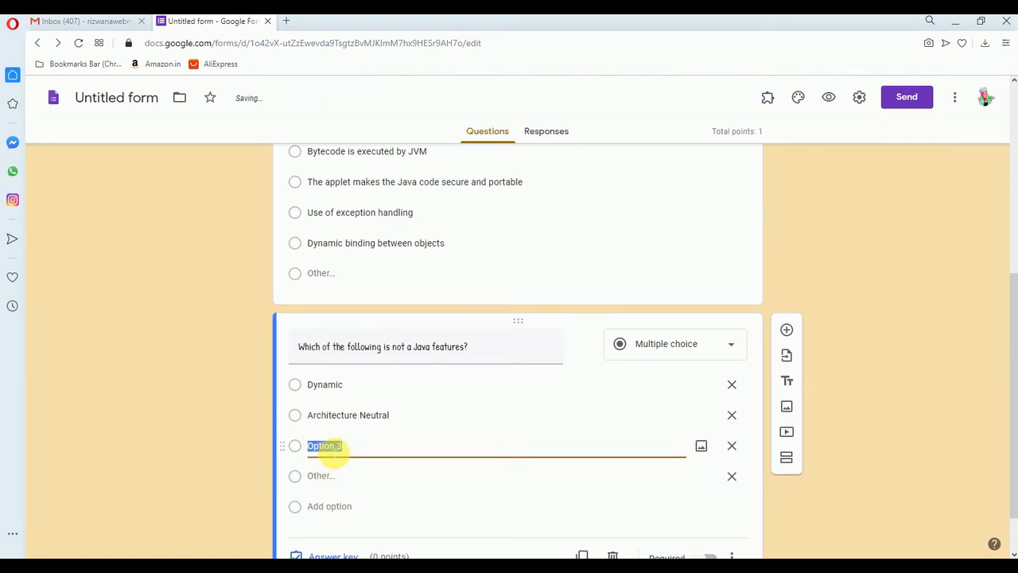
key(ctrl+v)
Step: Copy "Object-oriented" from the Word document into a fourth answer option of the Java features question
key(alt+Tab)
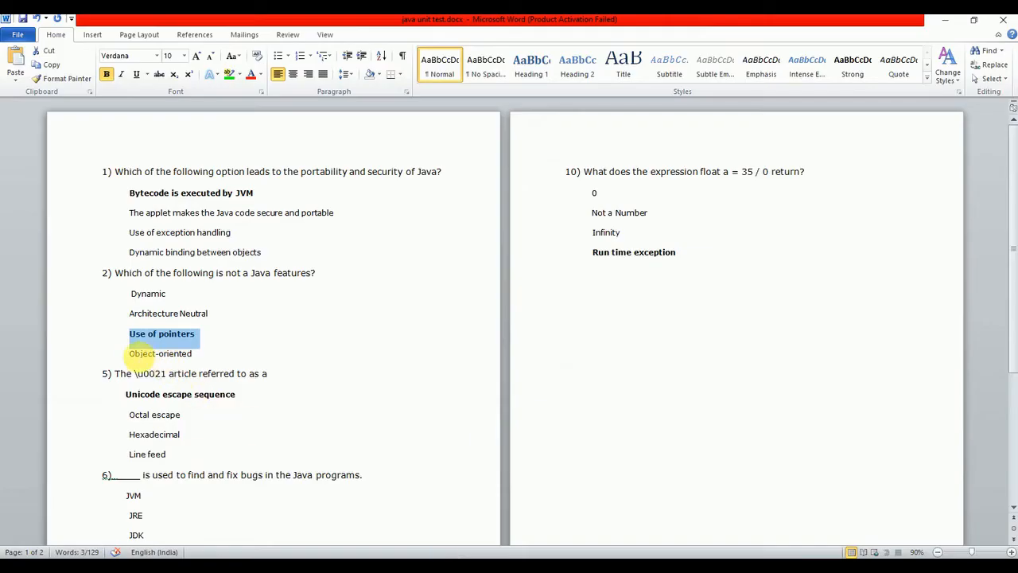
triple_click(139, 355)
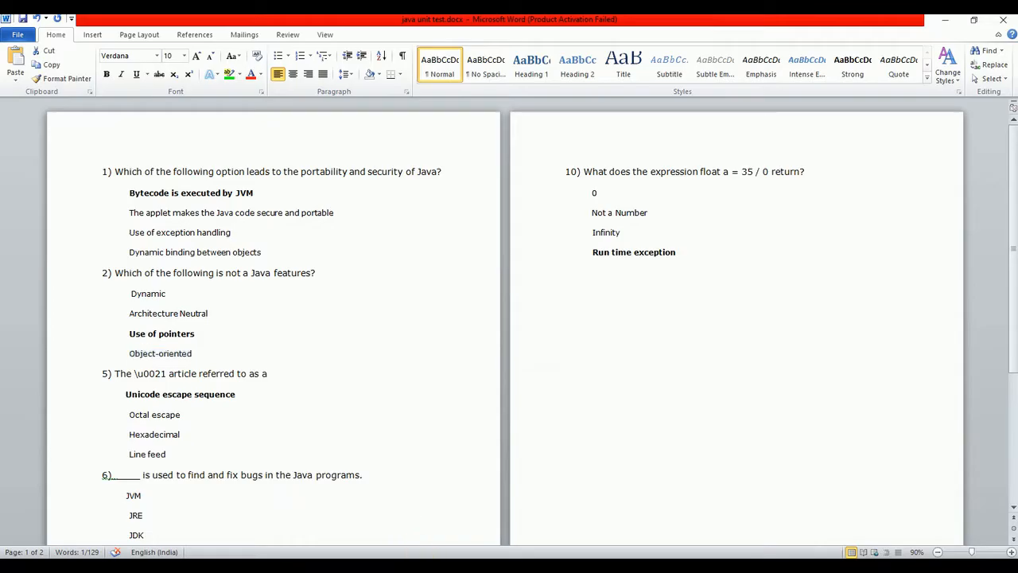
key(alt+Tab)
click(329, 506)
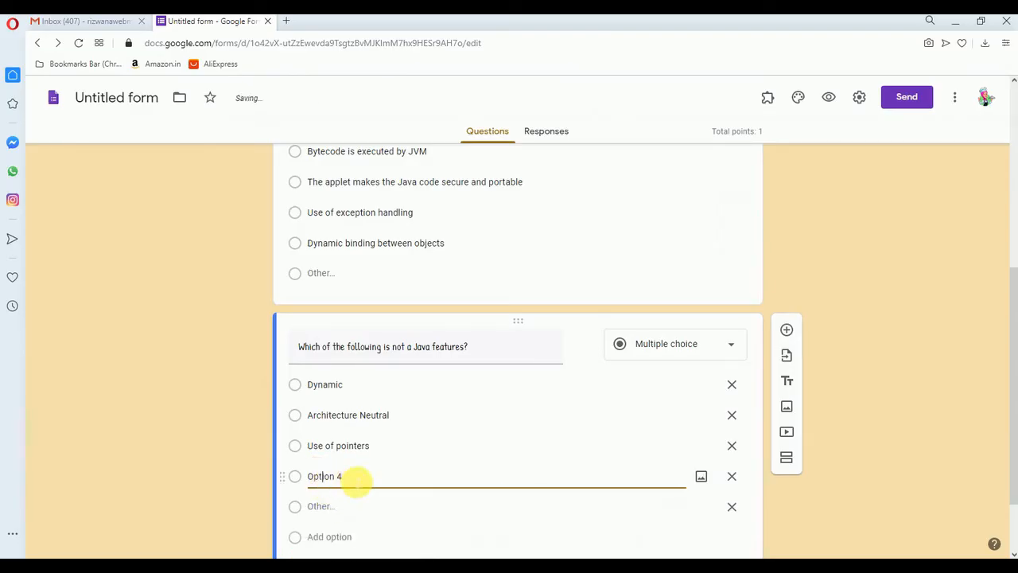
key(ctrl+v)
click(212, 418)
Step: In the Java features question's answer key, mark "Use of pointers" as correct and set its value to 1 point
scroll(267, 406, down, 1)
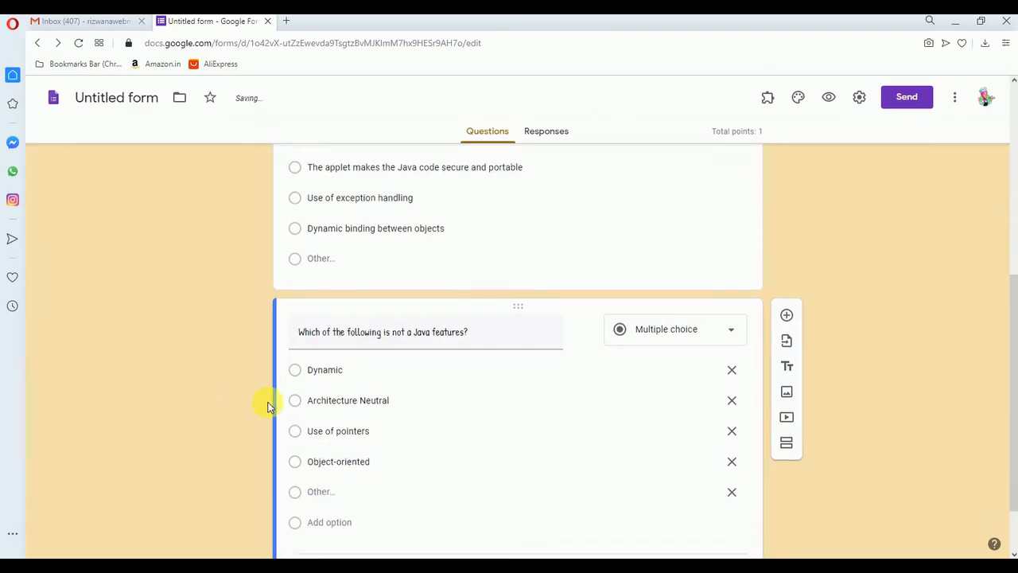
scroll(268, 407, down, 1)
click(329, 495)
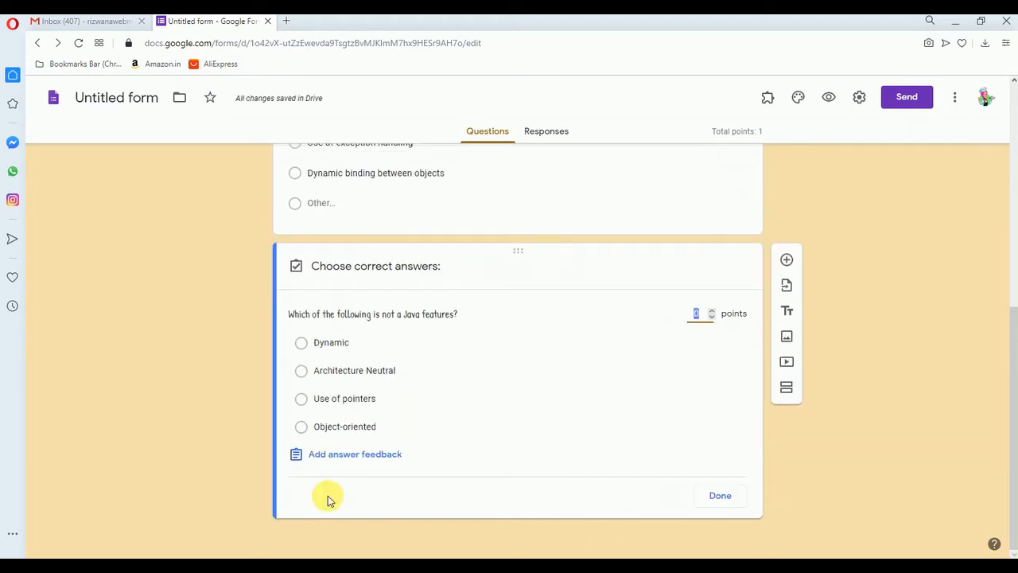
click(333, 401)
click(724, 498)
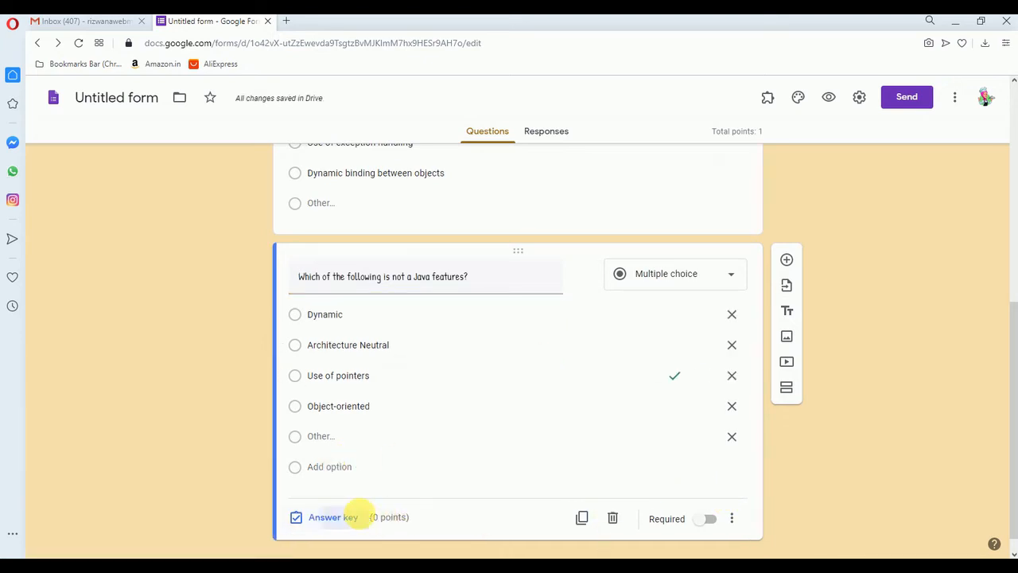
click(355, 516)
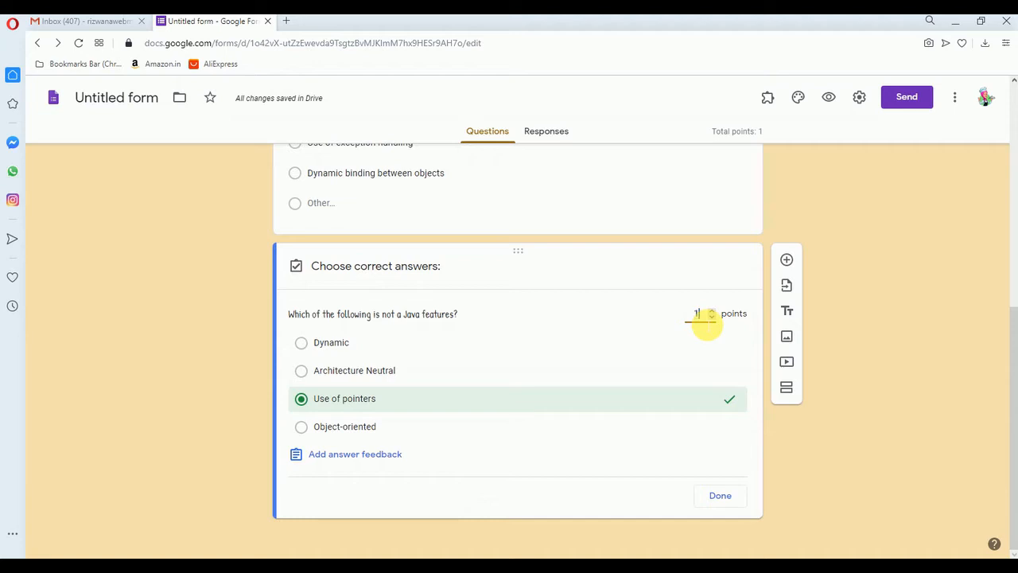
text(1)
click(720, 495)
scroll(888, 430, up, 2)
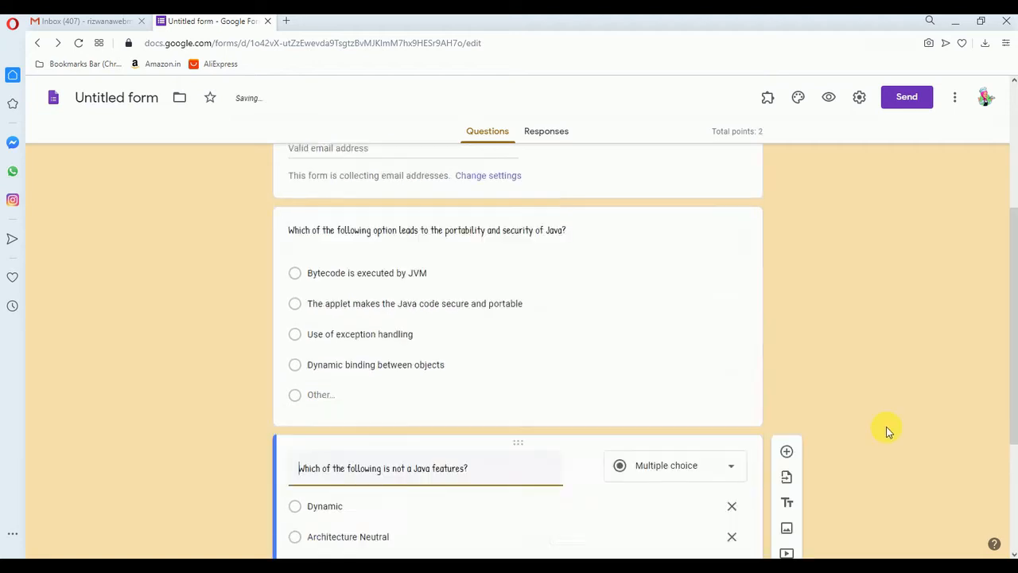
scroll(886, 427, up, 3)
scroll(885, 426, down, 6)
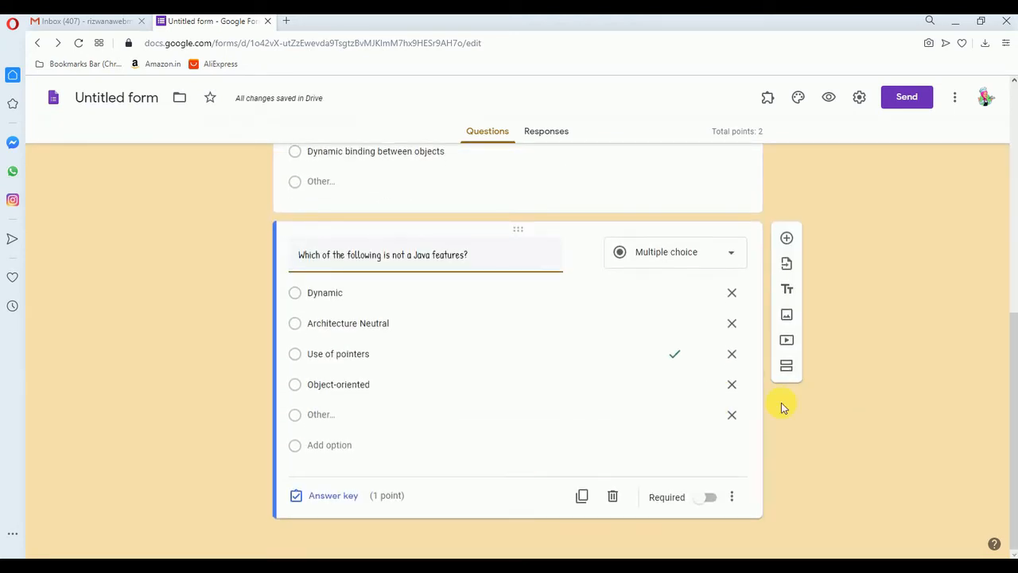
Step: Add a third question titled "The \u0021 article referred to as a", copied from the Word document
click(787, 238)
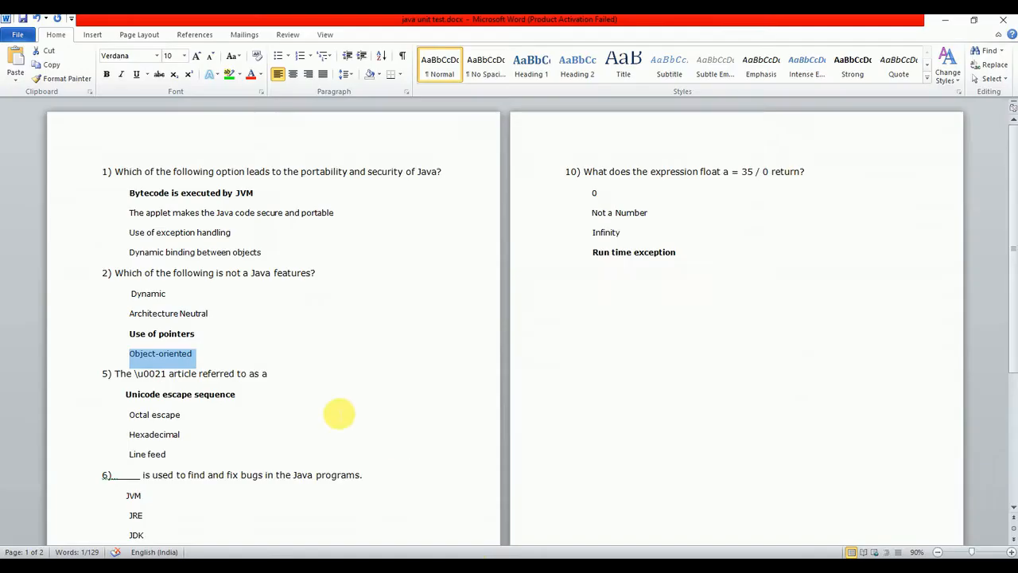
scroll(336, 411, down, 3)
drag(113, 266, 267, 270)
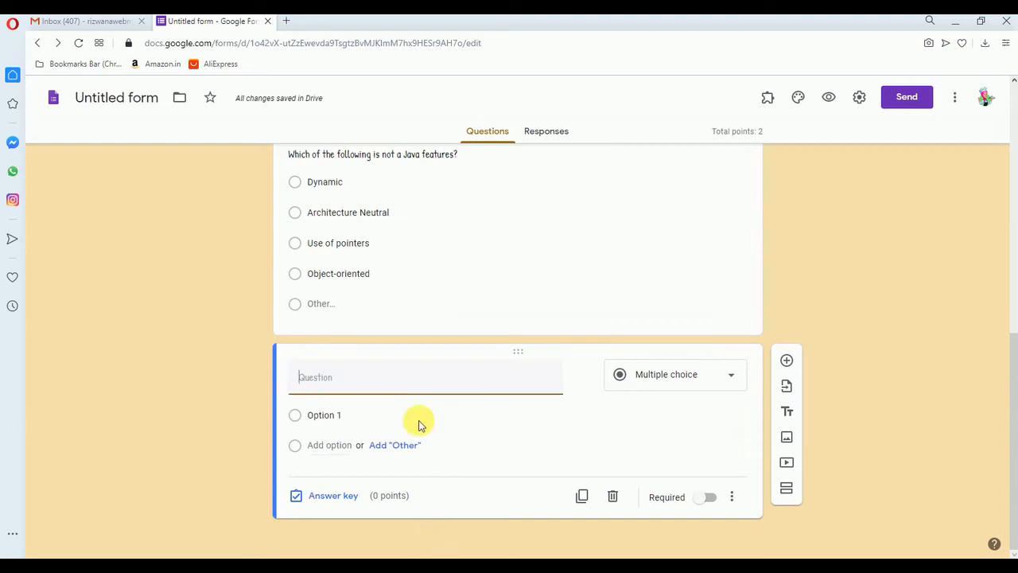
key(ctrl+v)
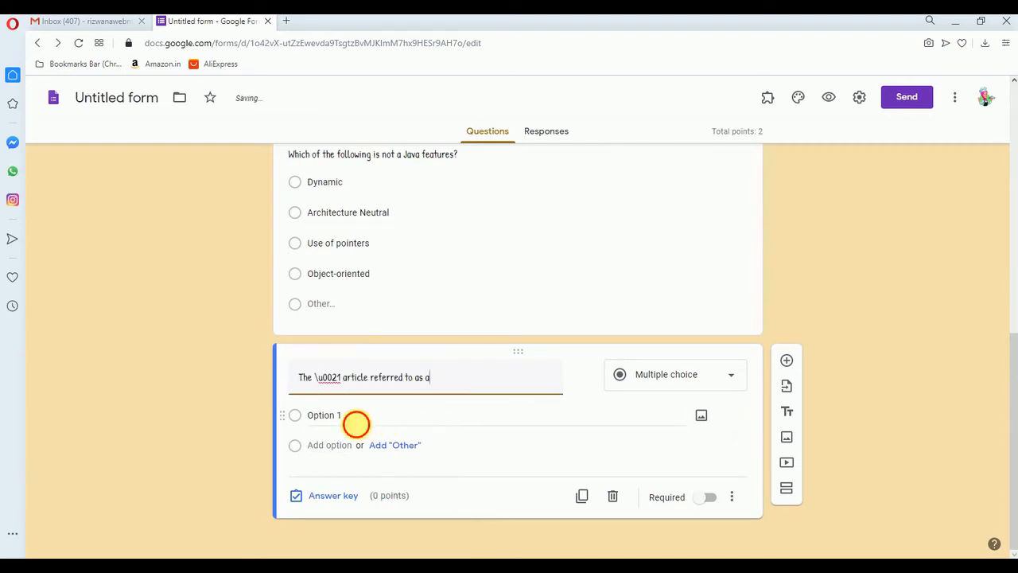
Step: Copy "Unicode escape sequence" from the Word document into the third question's first option and add an "Other" choice
click(357, 417)
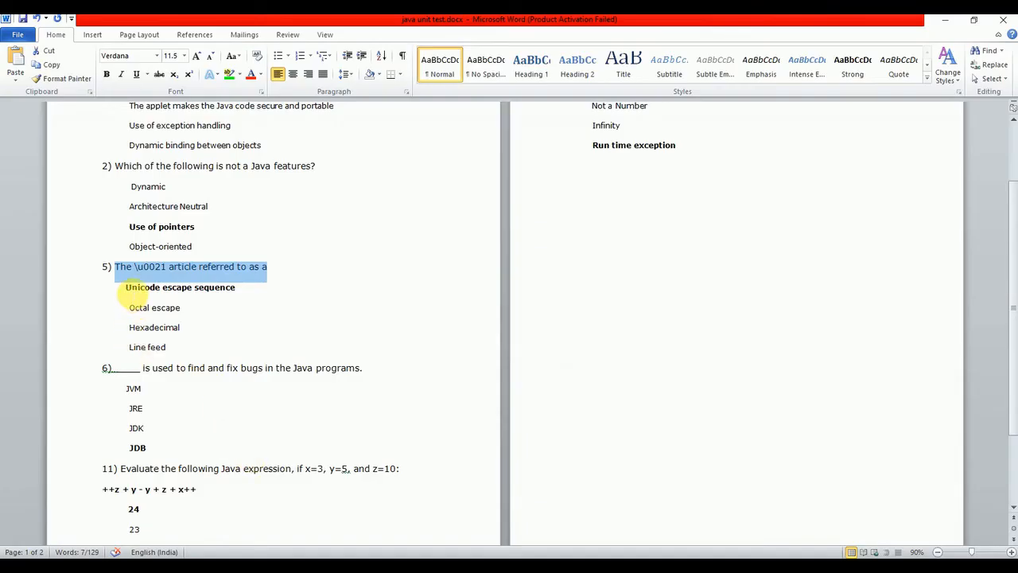
drag(126, 288, 231, 290)
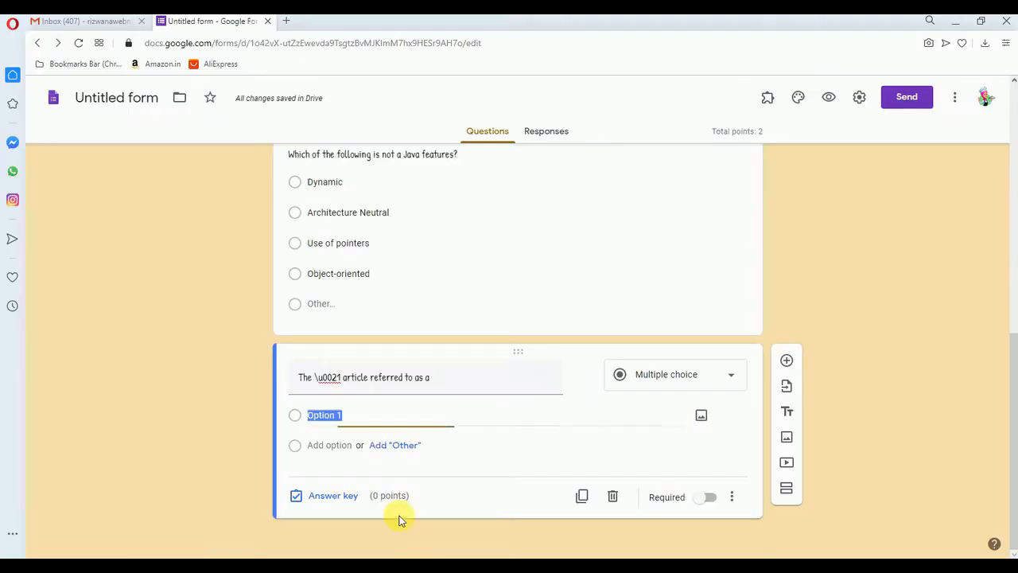
key(ctrl+v)
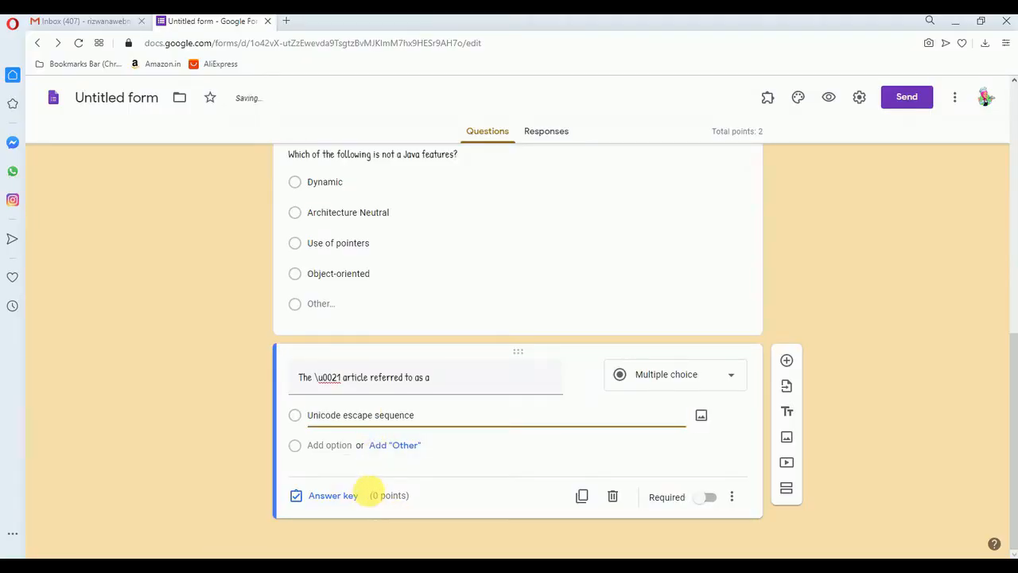
click(395, 446)
Step: Add a second answer option, "Octal escape", to the \u0021 question, copied from the Word document
click(334, 448)
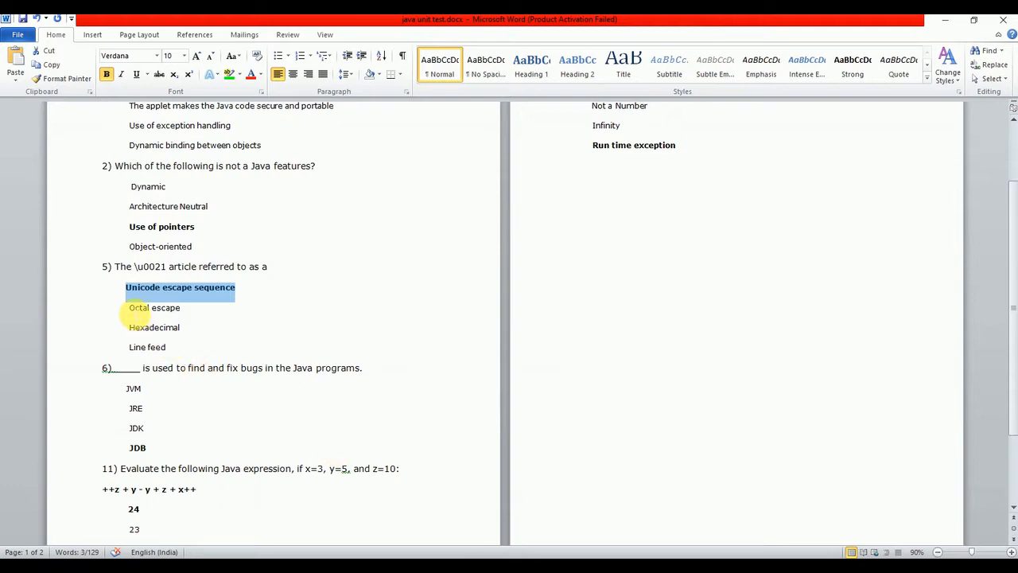
drag(130, 308, 191, 309)
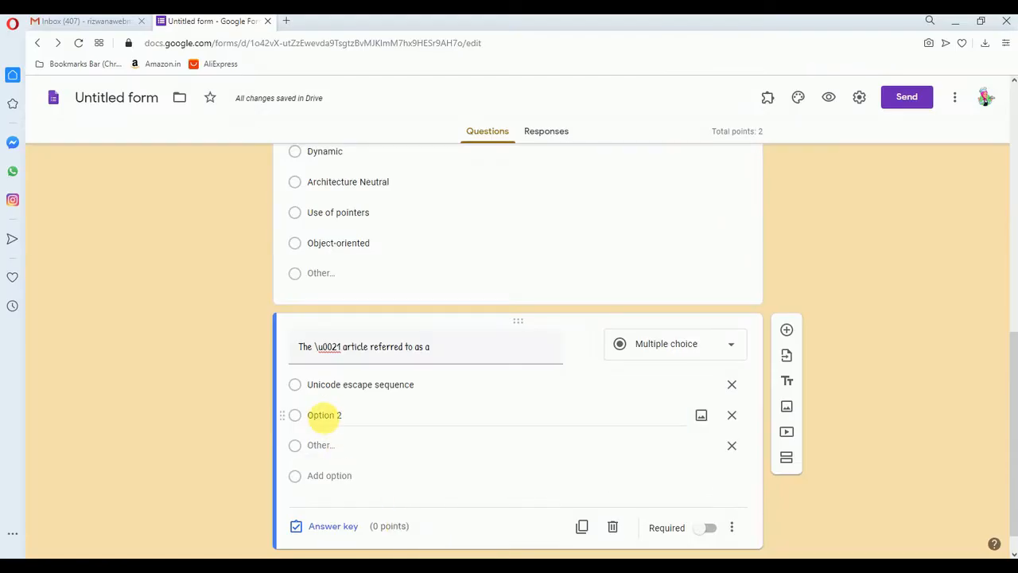
click(324, 414)
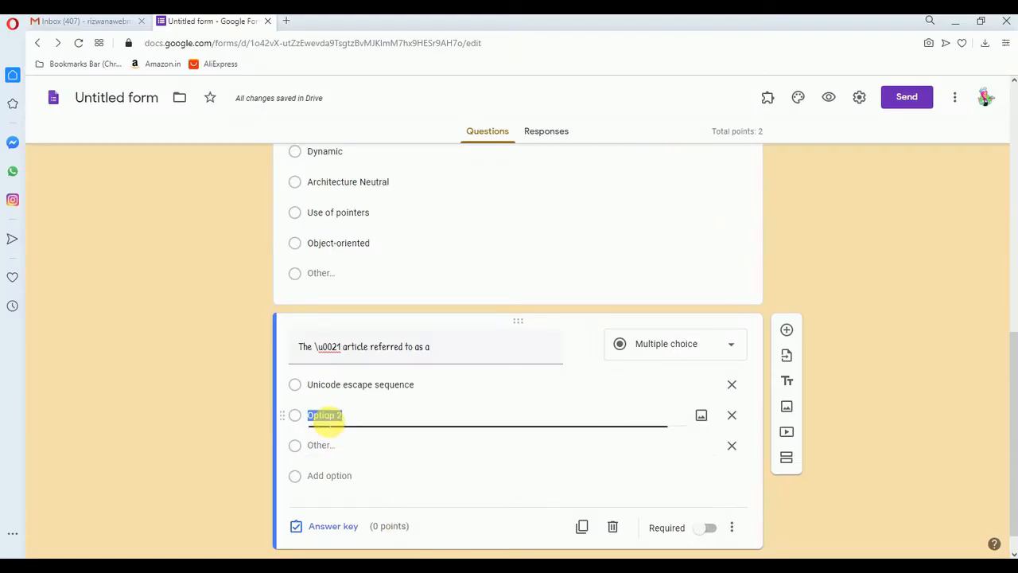
key(ctrl+v)
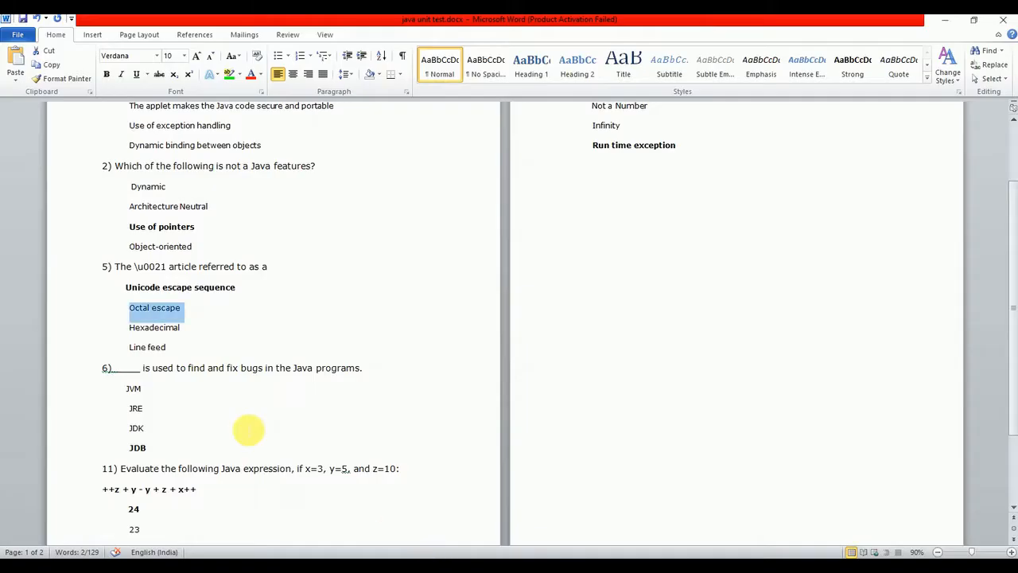
Step: Add "Hexadecimal" and "Line feed" from the Word document as the third and fourth options of the \u0021 question
drag(129, 327, 177, 334)
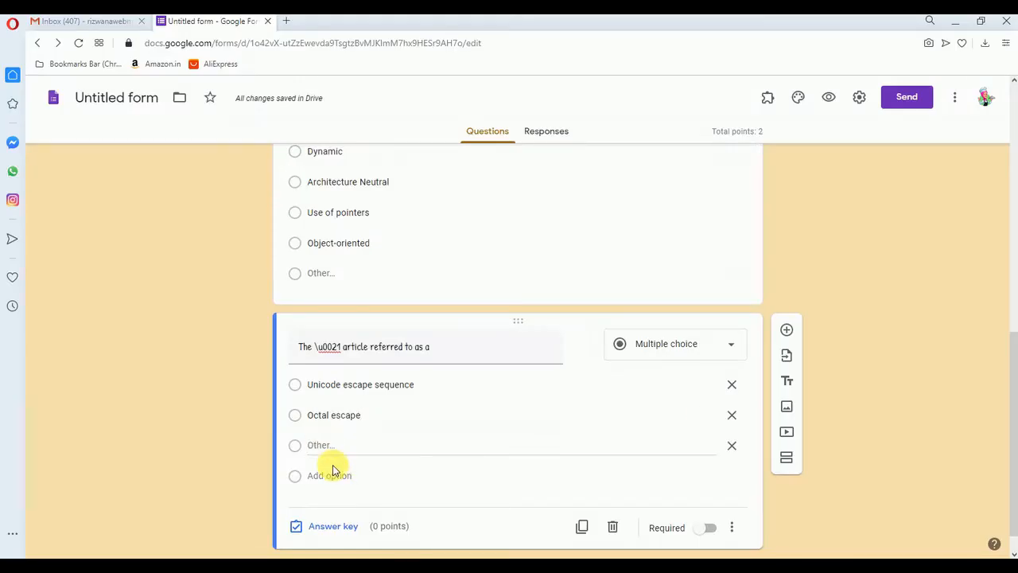
click(329, 475)
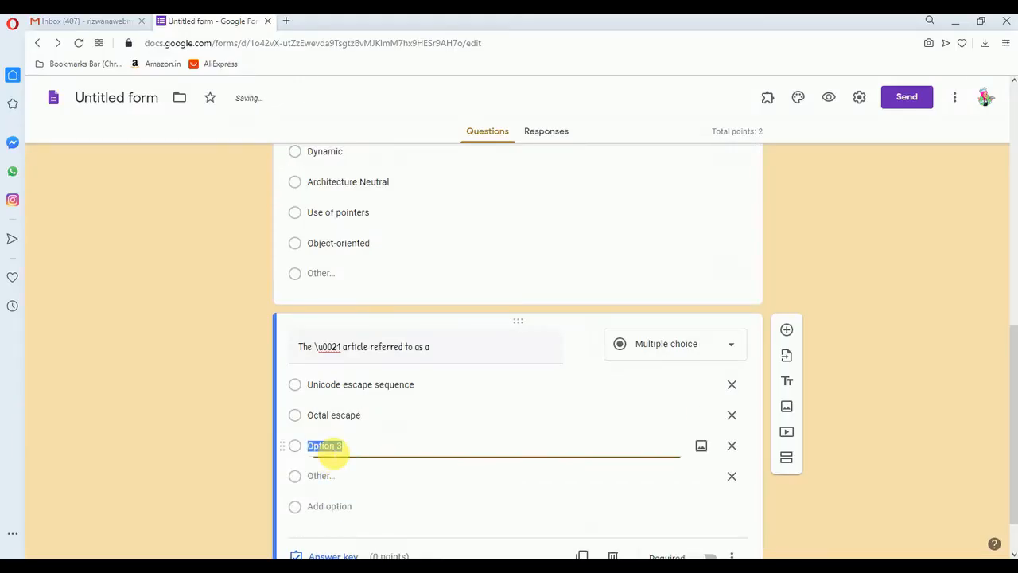
text(Hexadecimal)
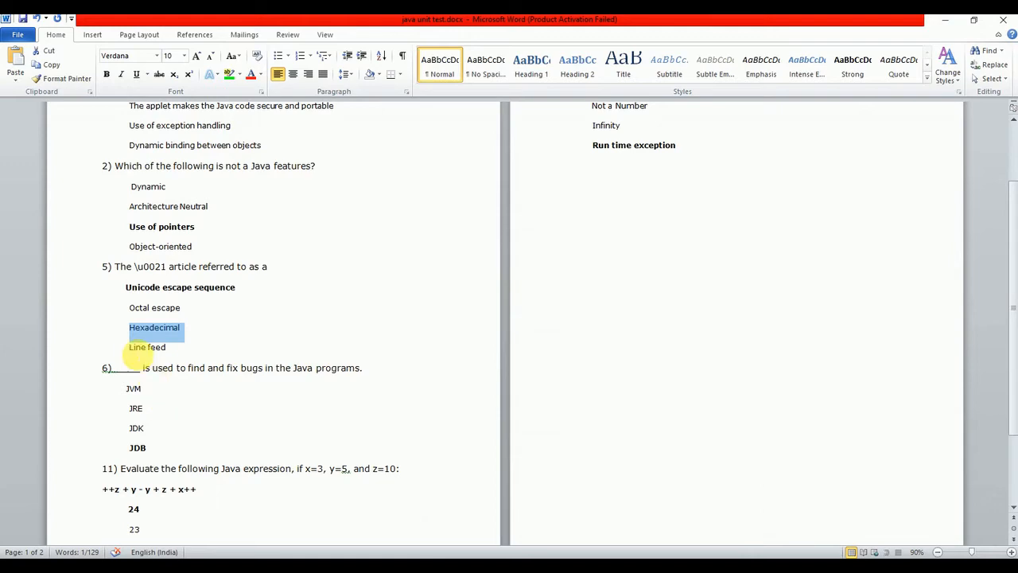
drag(130, 347, 165, 350)
key(ctrl+c)
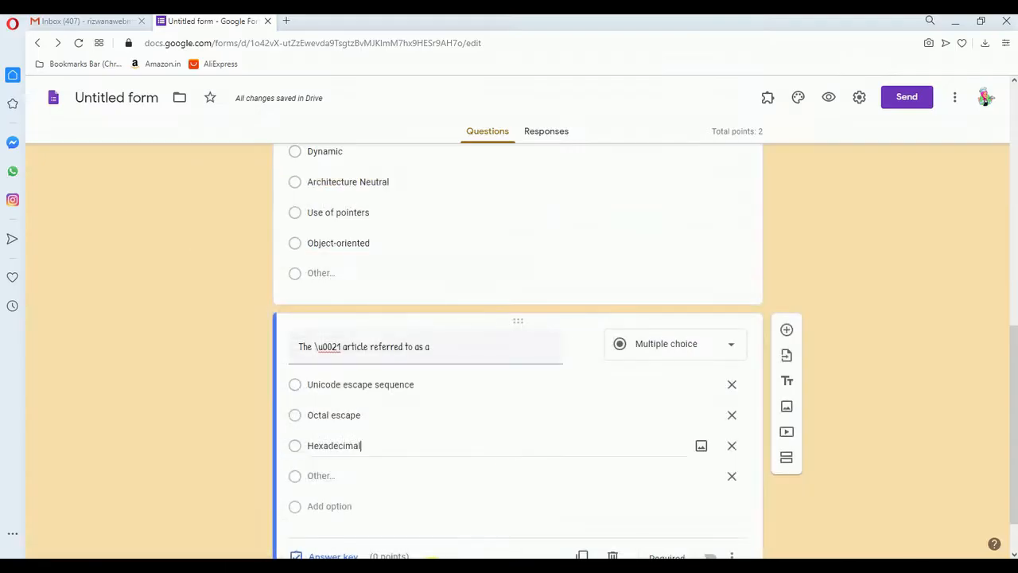
click(338, 504)
key(ctrl+v)
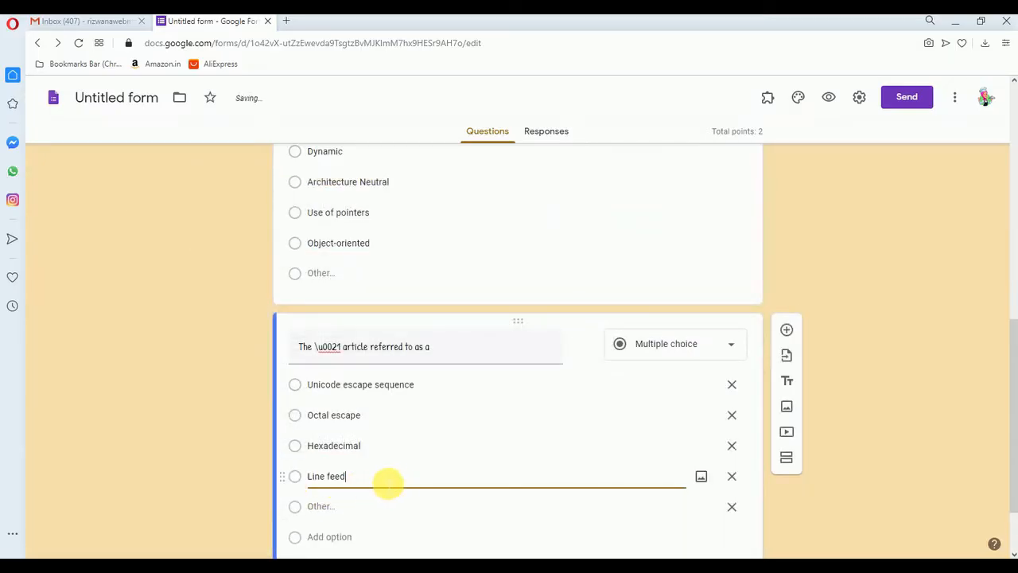
Step: In the \u0021 question's answer key, mark "Unicode escape sequence" as correct and set its value to 1 point
click(296, 384)
key(ctrl+a)
scroll(411, 434, down, 1)
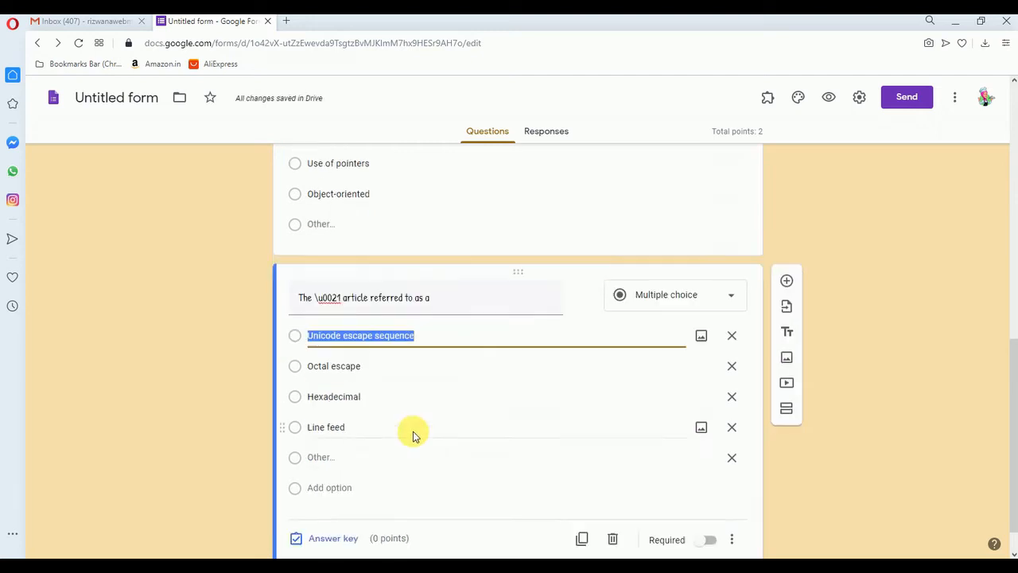
click(335, 495)
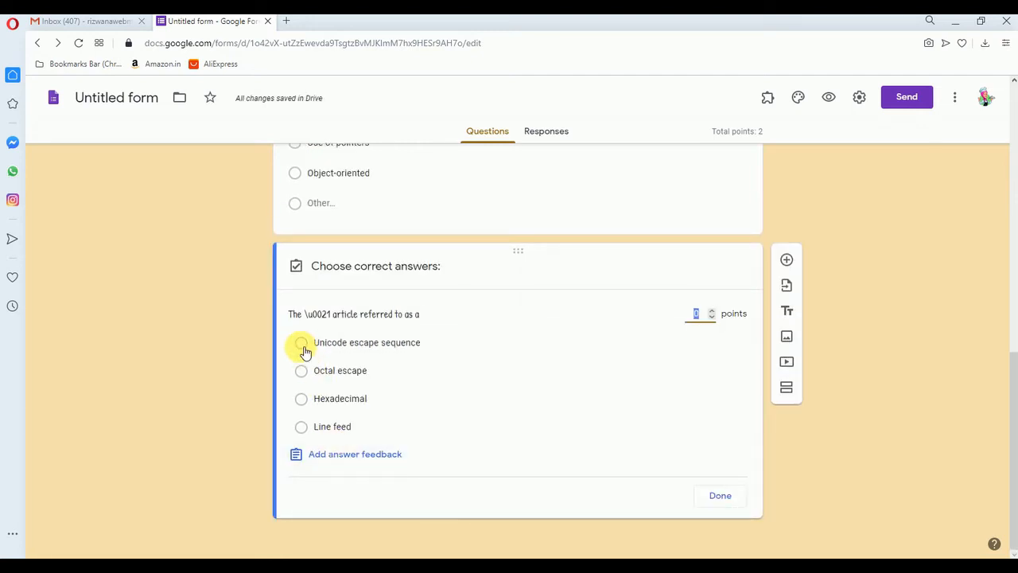
click(304, 349)
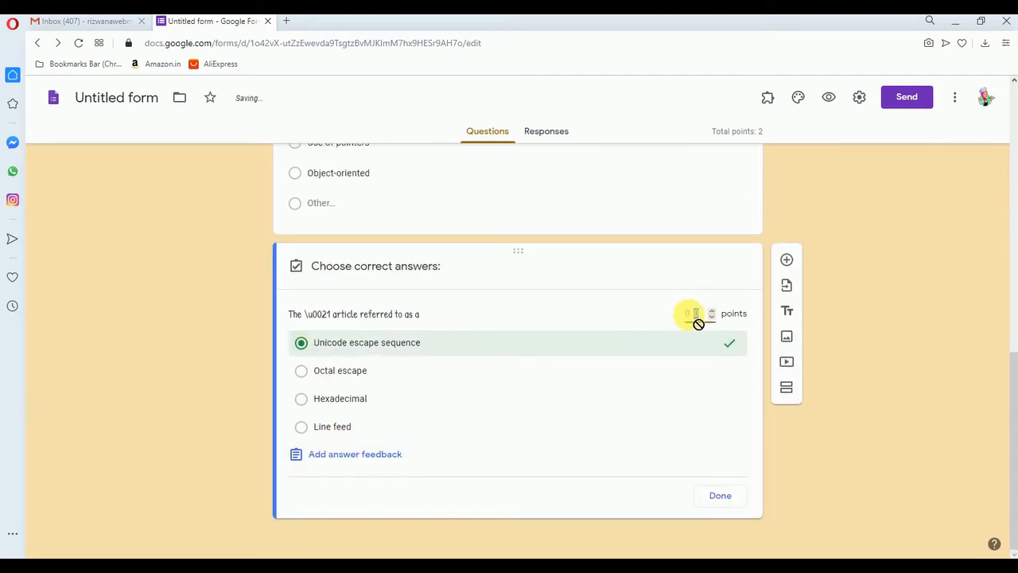
text(1)
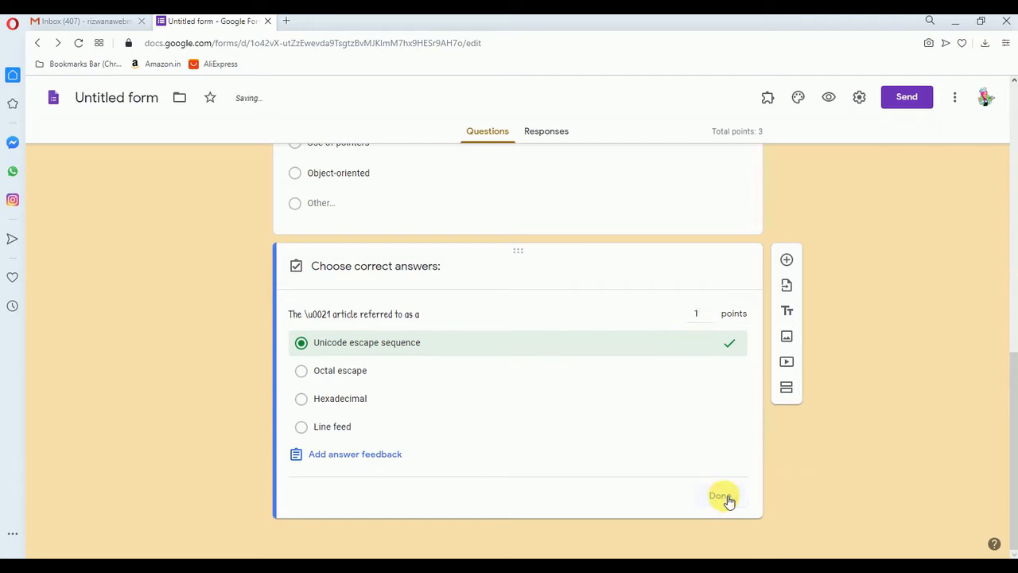
click(723, 495)
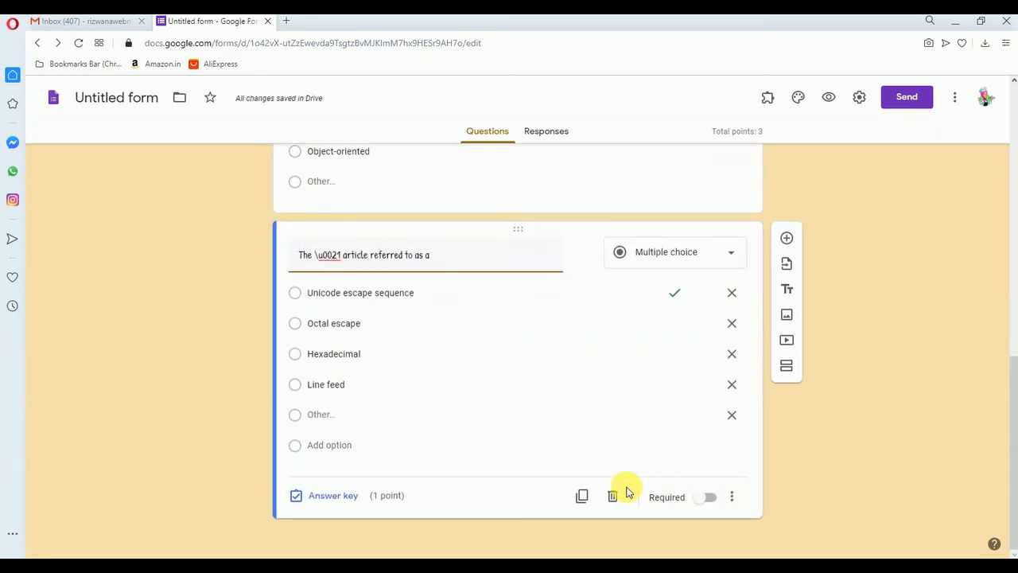
Step: Add a fourth question, "___ is used to find and fix bugs in the Java programs", copied from the Word document
click(785, 239)
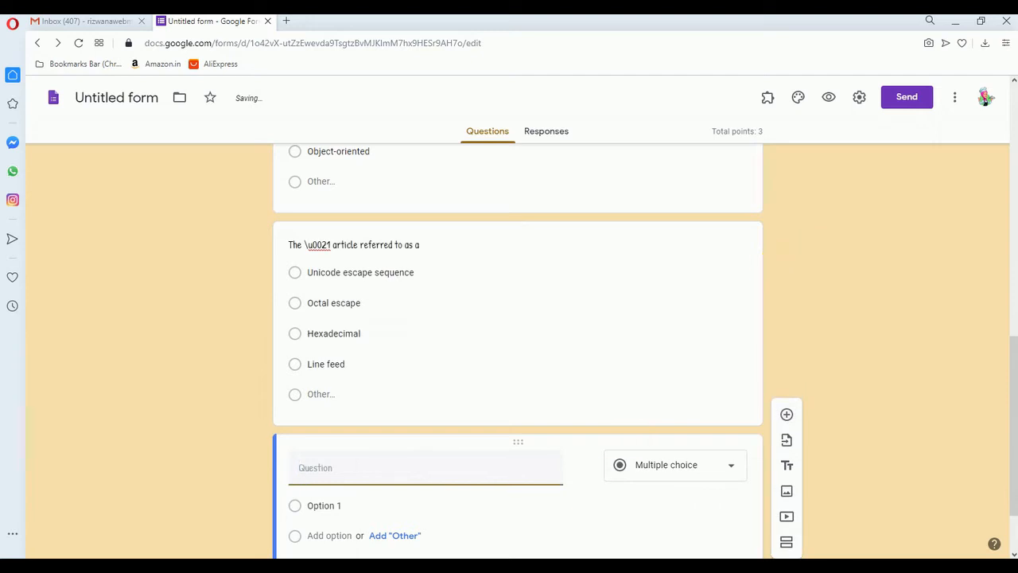
click(777, 566)
scroll(443, 329, down, 2)
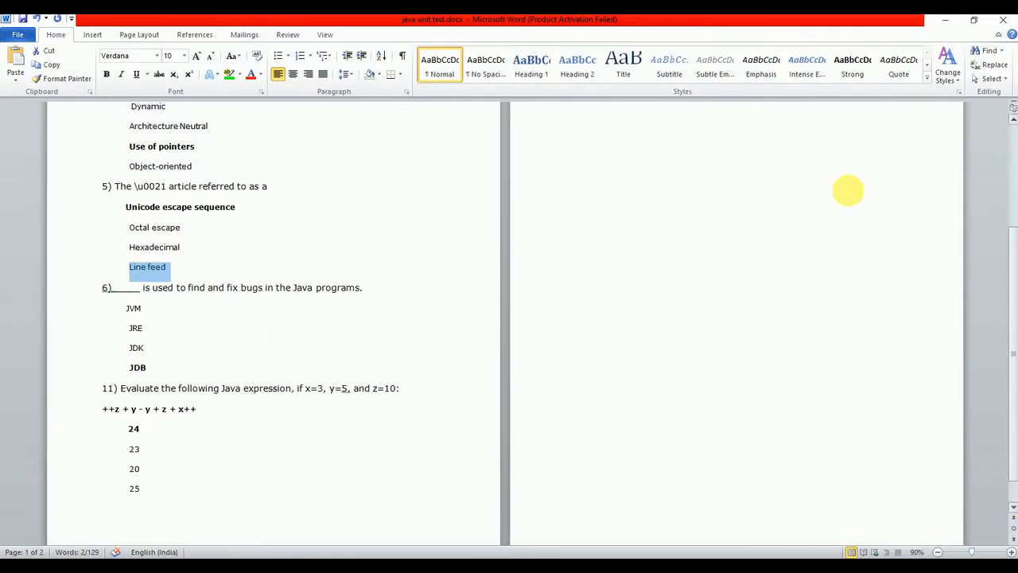
drag(363, 292, 123, 295)
key(ctrl+c)
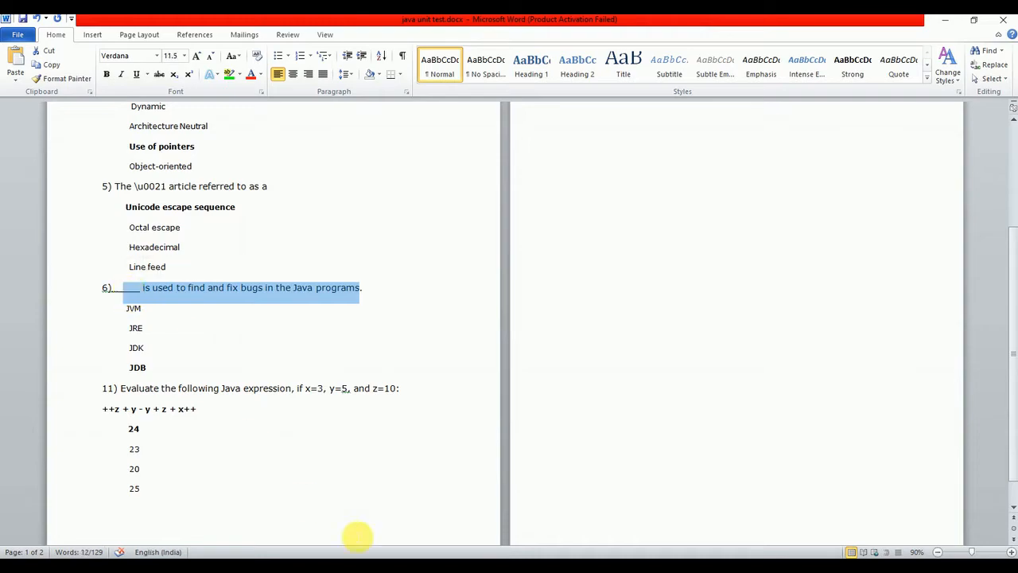
key(alt+Tab)
key(ctrl+v)
Step: Copy "JVM" from the Word document into the bug-fixing question's first option and add an "Other" choice
scroll(193, 400, down, 1)
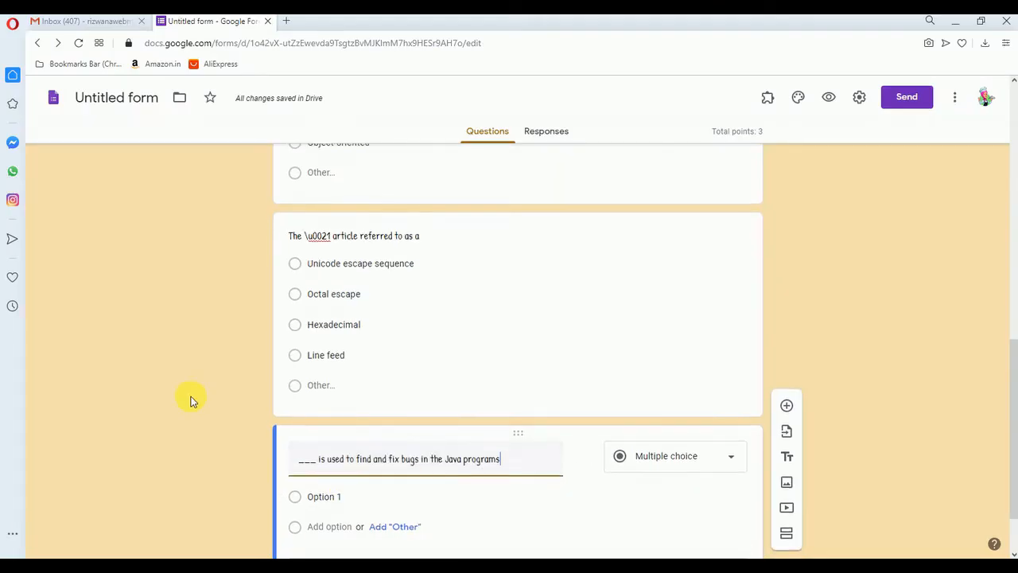
click(295, 415)
click(295, 415)
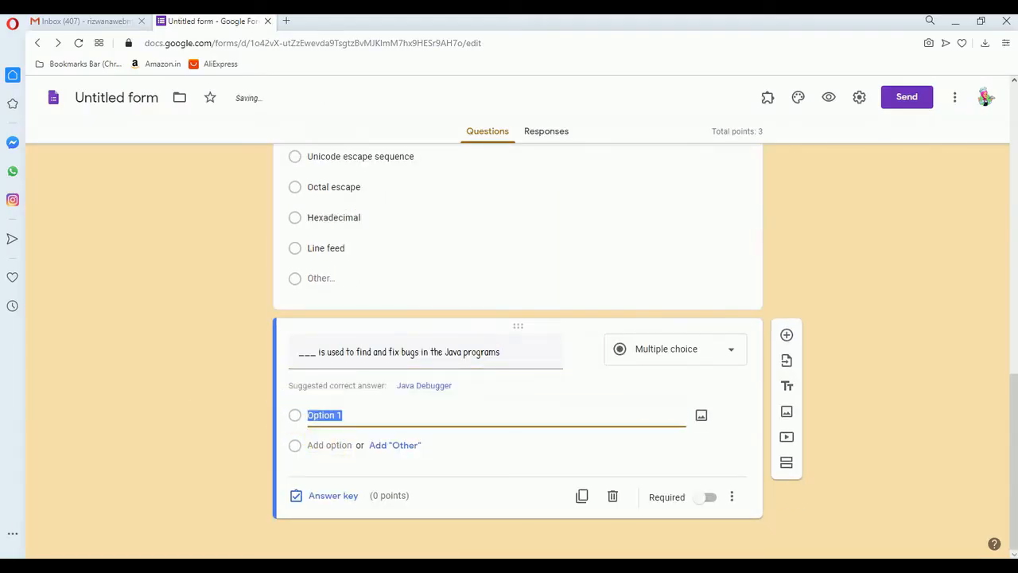
key(alt+Tab)
drag(127, 312, 144, 315)
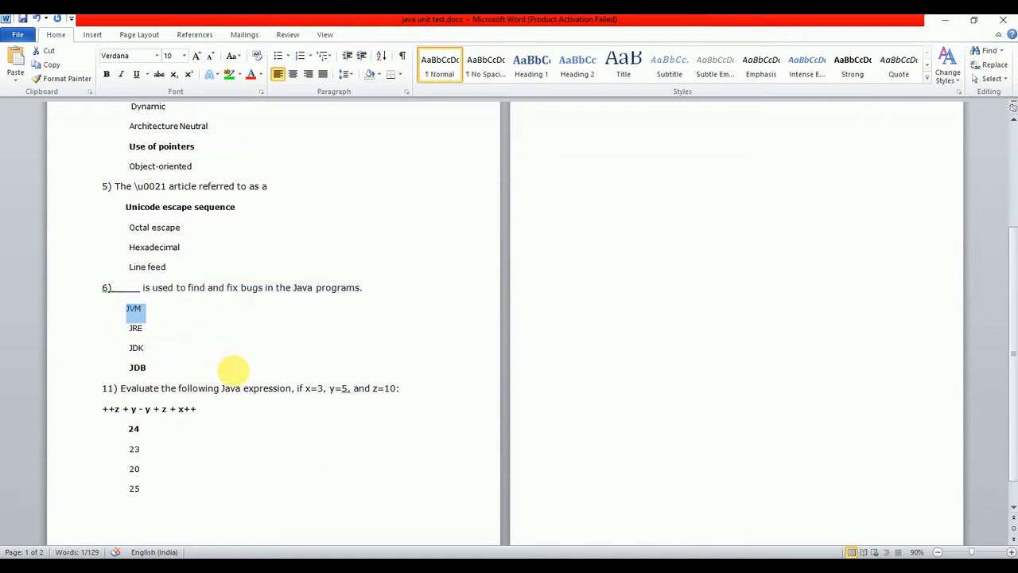
key(alt+Tab)
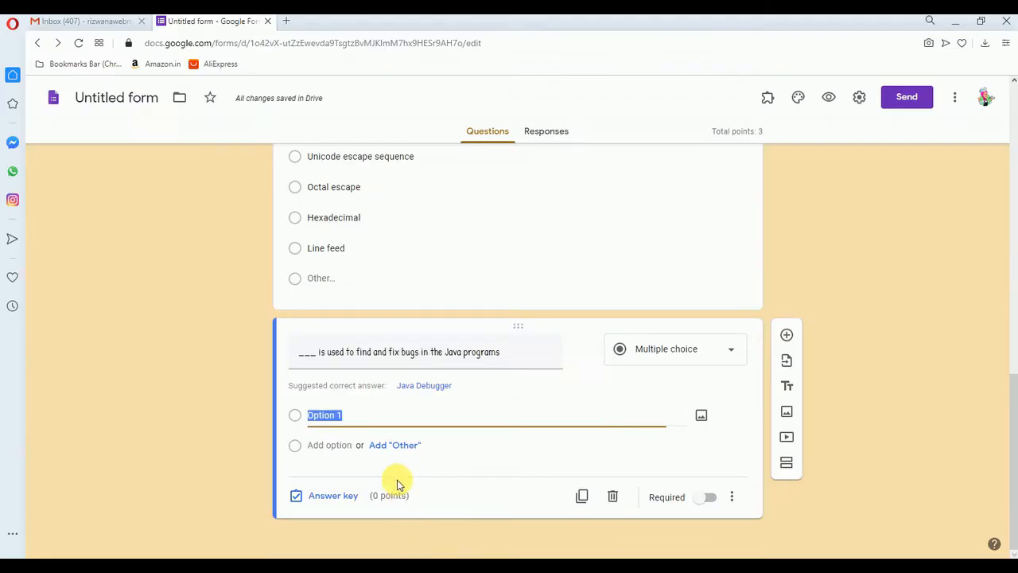
text(M)
click(394, 445)
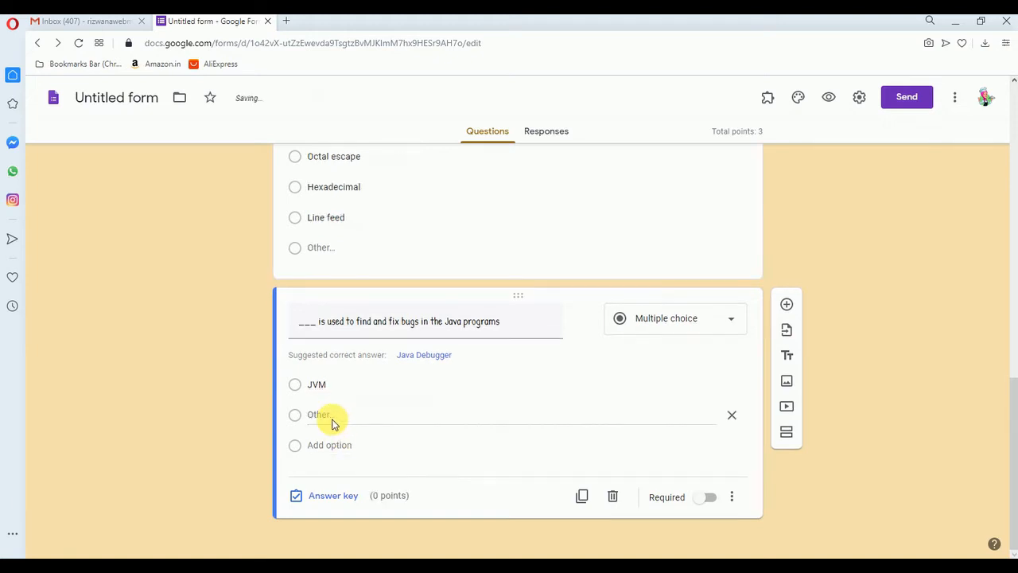
Step: Add "JRE", "JDK" and "JDB" as the second, third and fourth options of the bug-fixing question
click(339, 445)
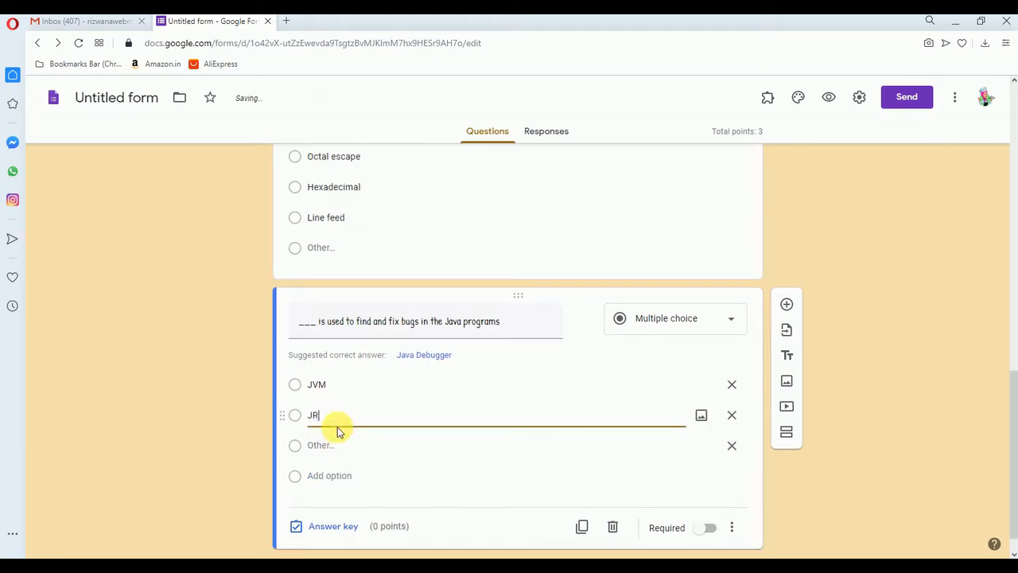
text(JRE)
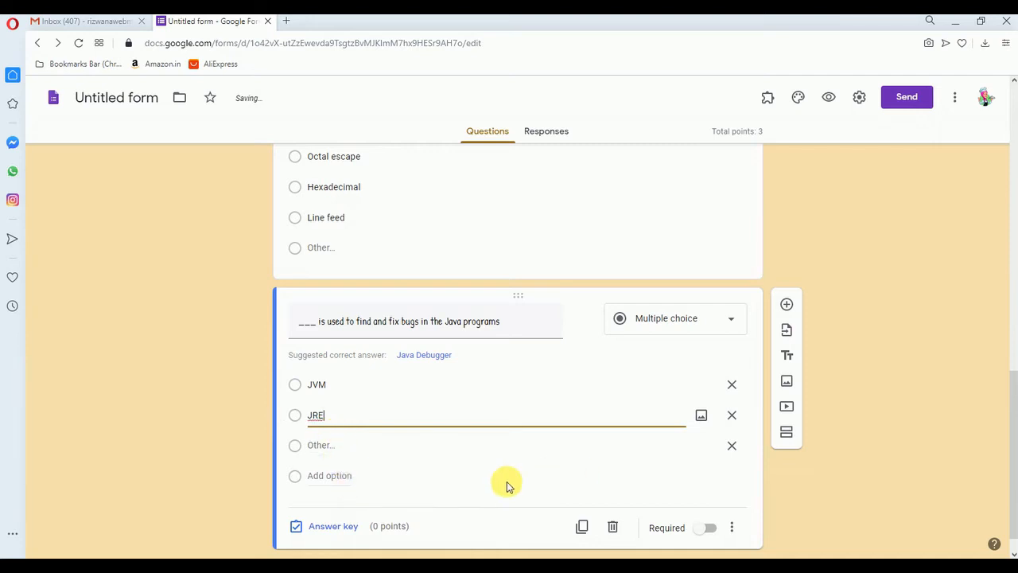
click(340, 475)
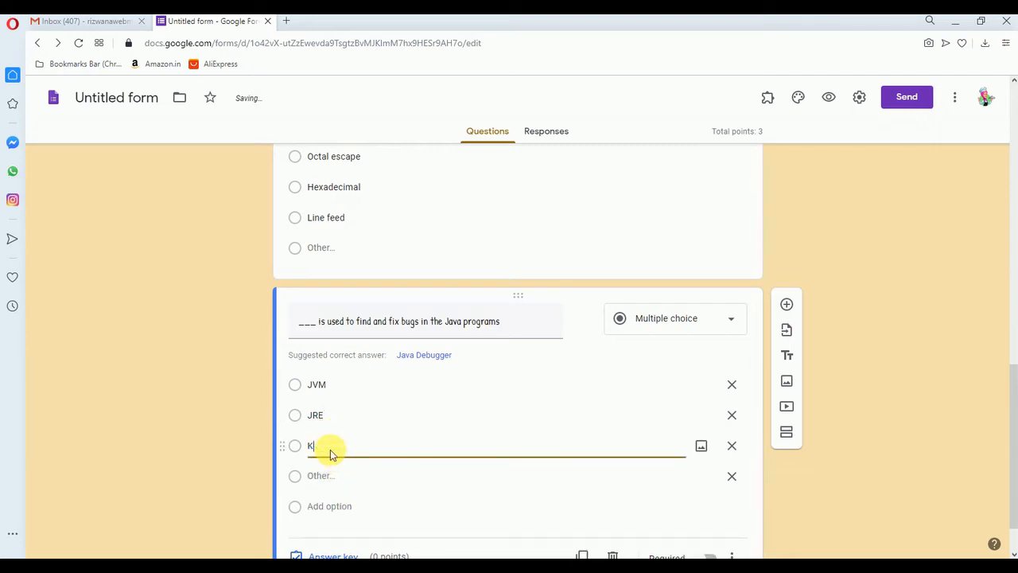
click(334, 506)
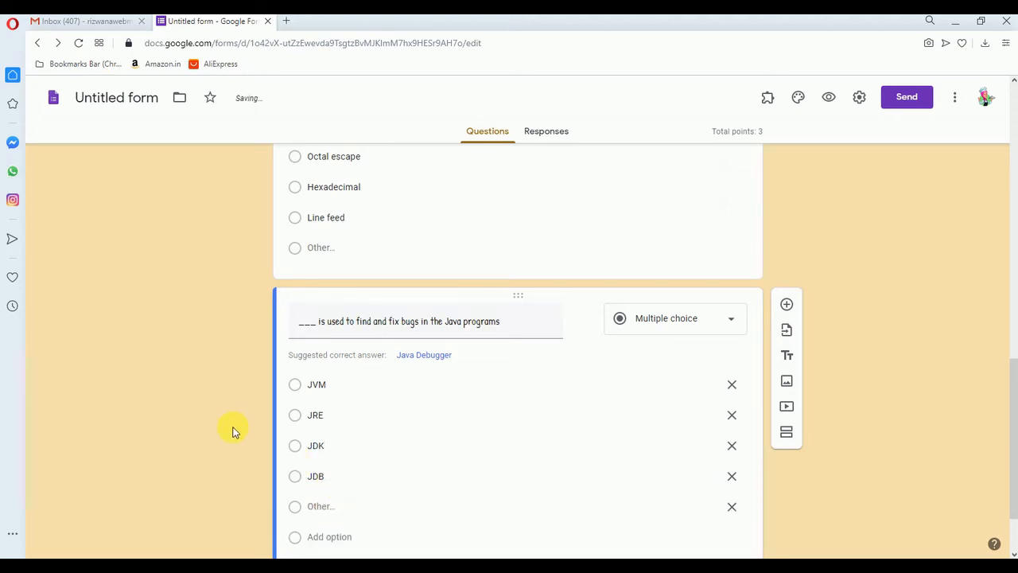
Step: In the bug-fixing question's answer key, mark "JDB" as correct and set its value to 1 point
scroll(238, 433, down, 1)
click(335, 499)
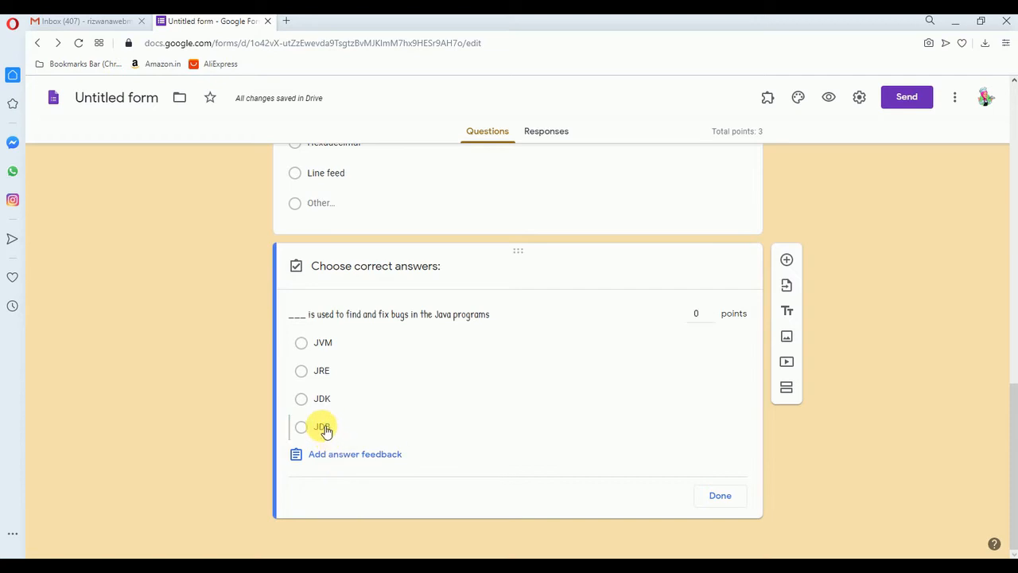
click(349, 431)
text(1)
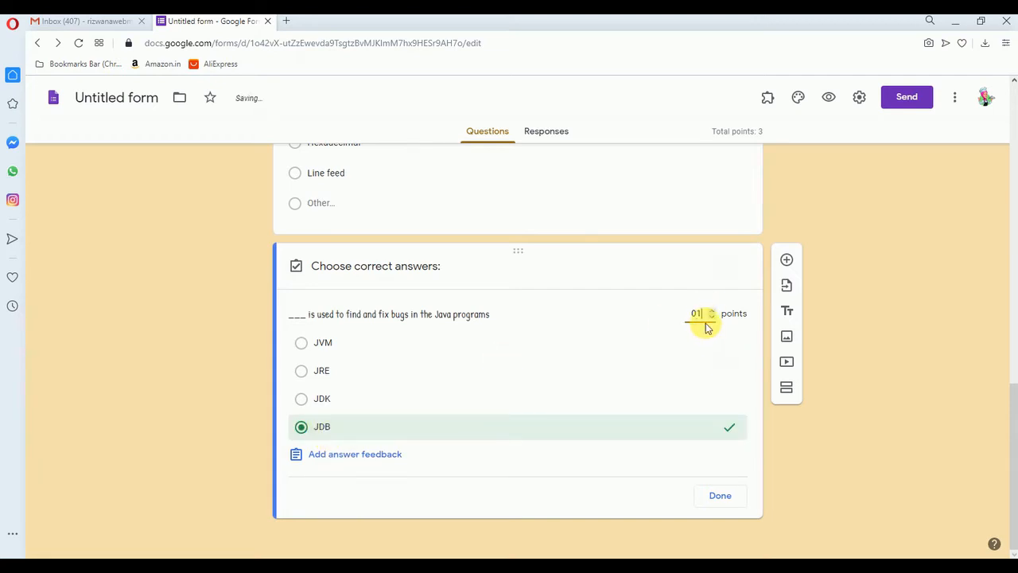
click(727, 503)
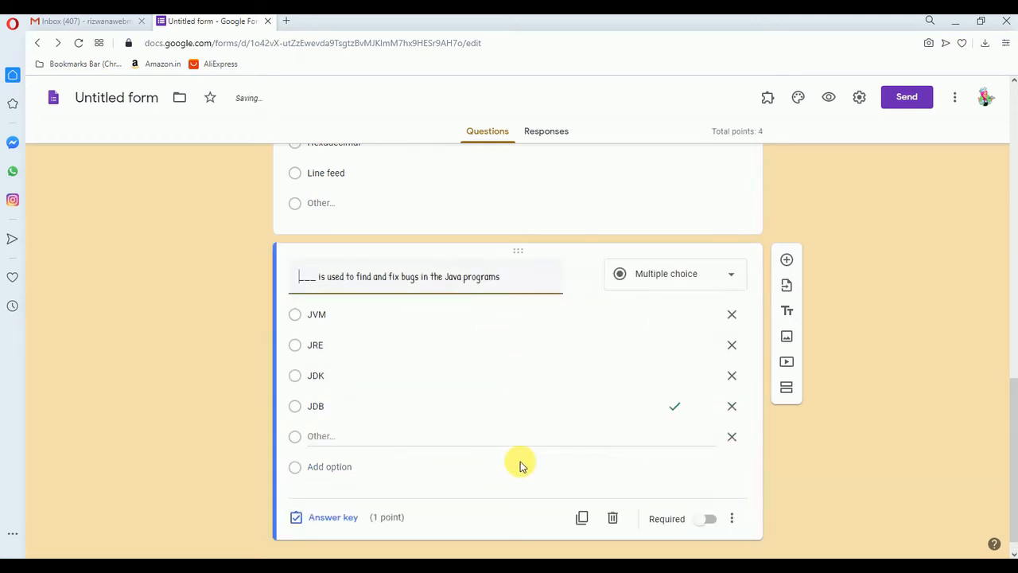
Step: Add a fifth question with "Evaluate the following Java expression, if x=3, y=5, and z=10:++z + y - y + z + x++" copied from the Word document
key(alt+Tab)
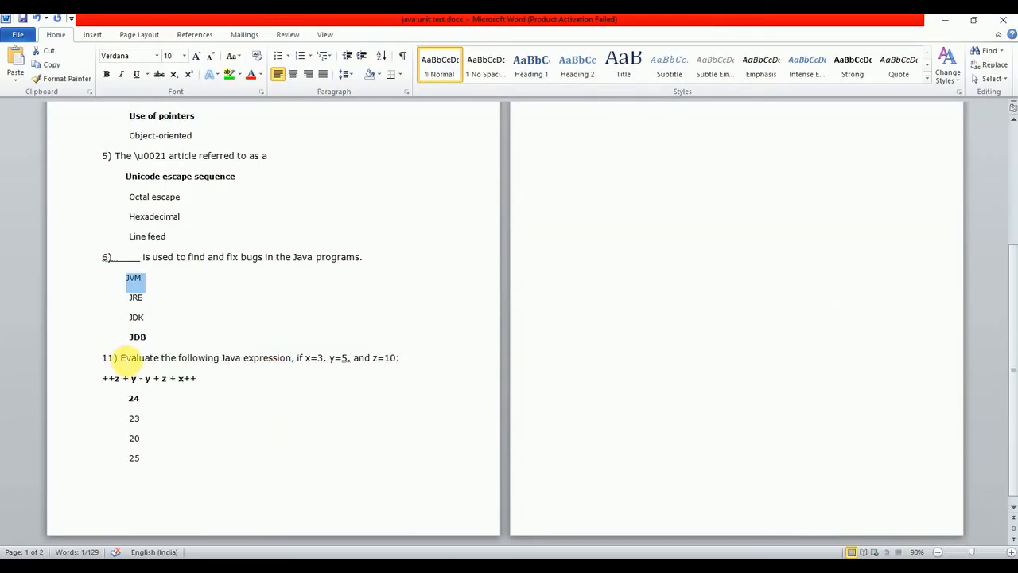
drag(121, 358, 205, 382)
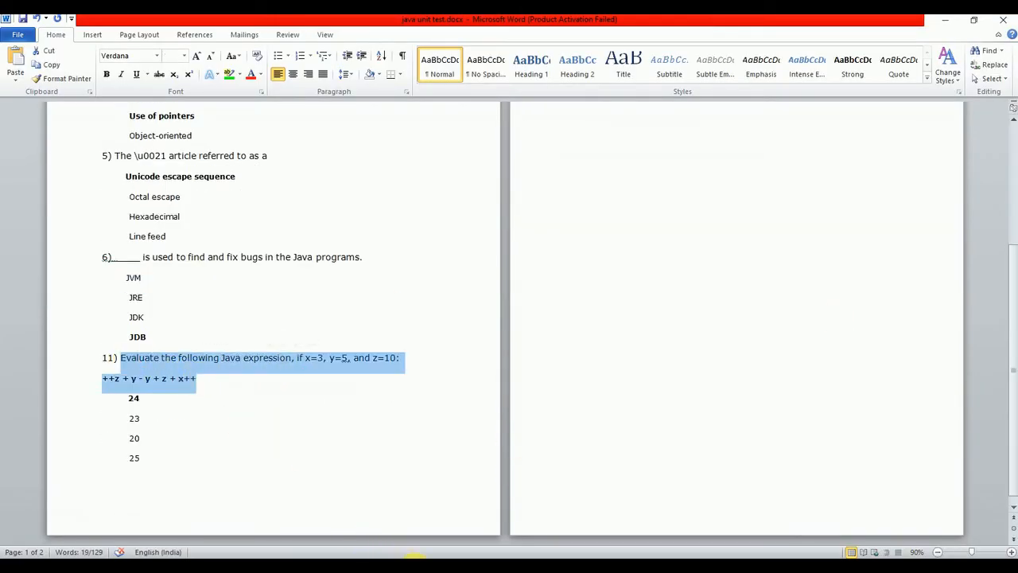
key(alt+Tab)
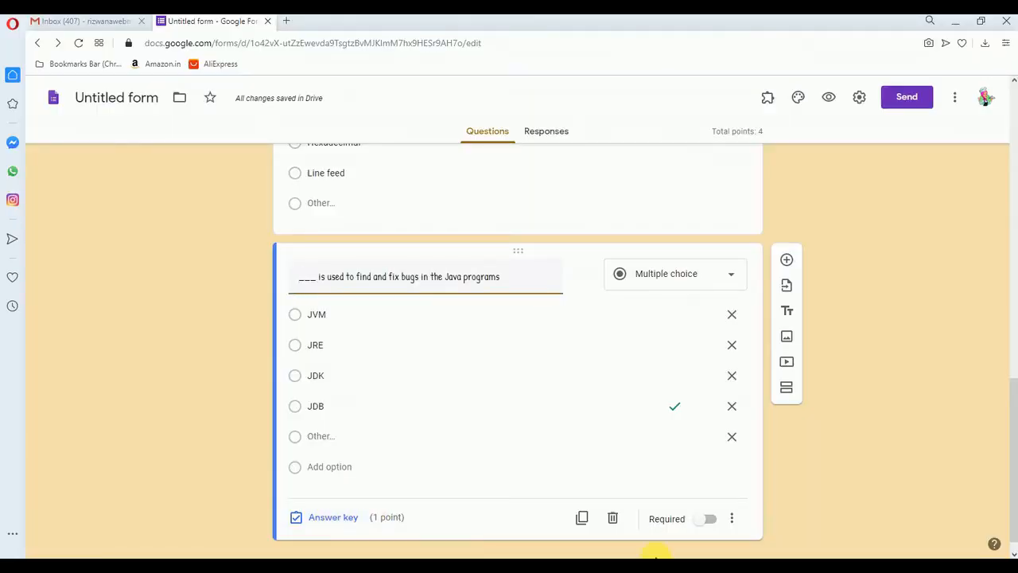
click(786, 259)
text(Evaluate the following Java expression, if x=3, y=5, and z=10:++z + y - y + z + x++)
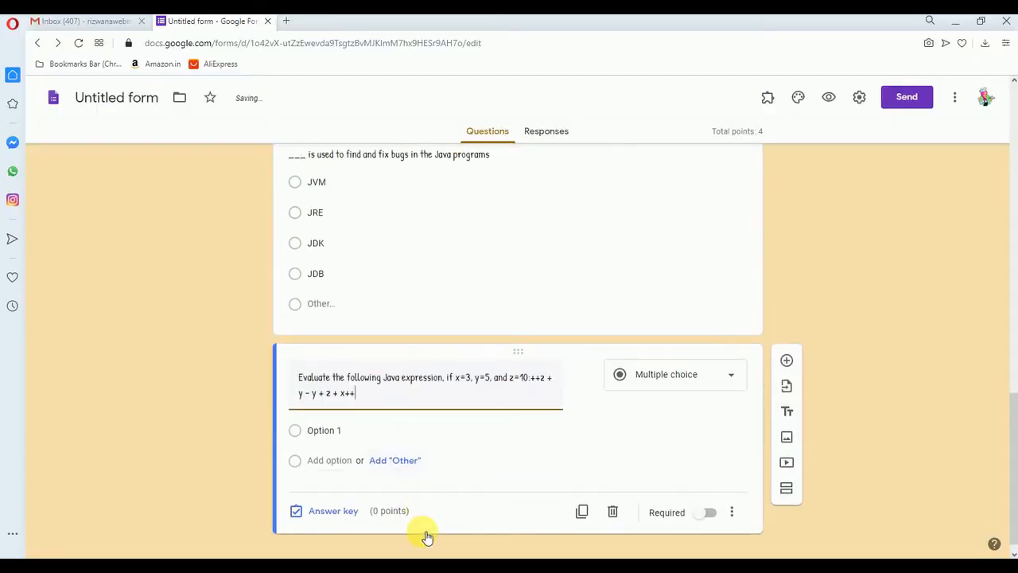
Step: Check the options in the Word document, set the expression question's first option to "24" and add an "Other" choice
key(alt+Tab)
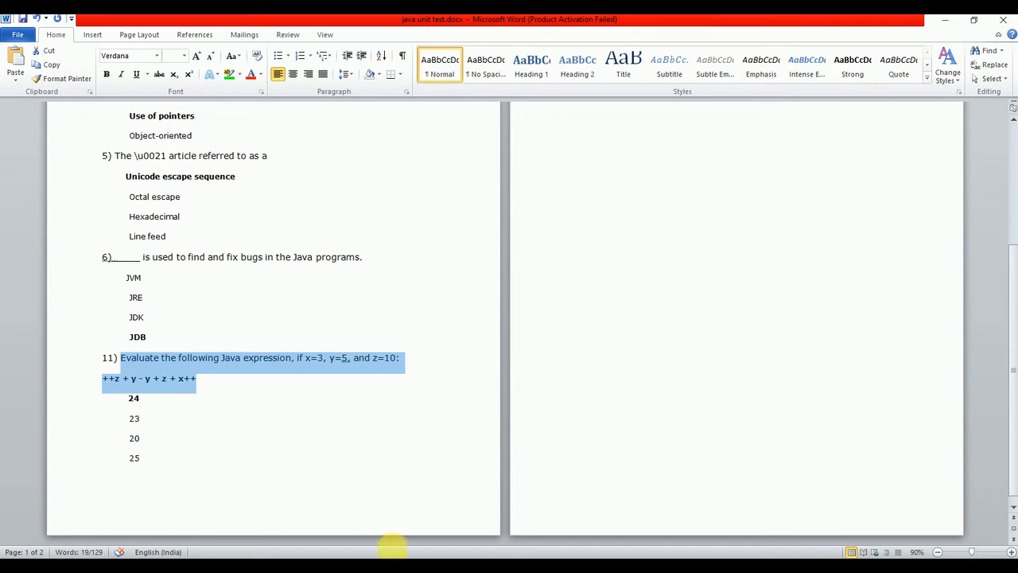
mouse_move(422, 564)
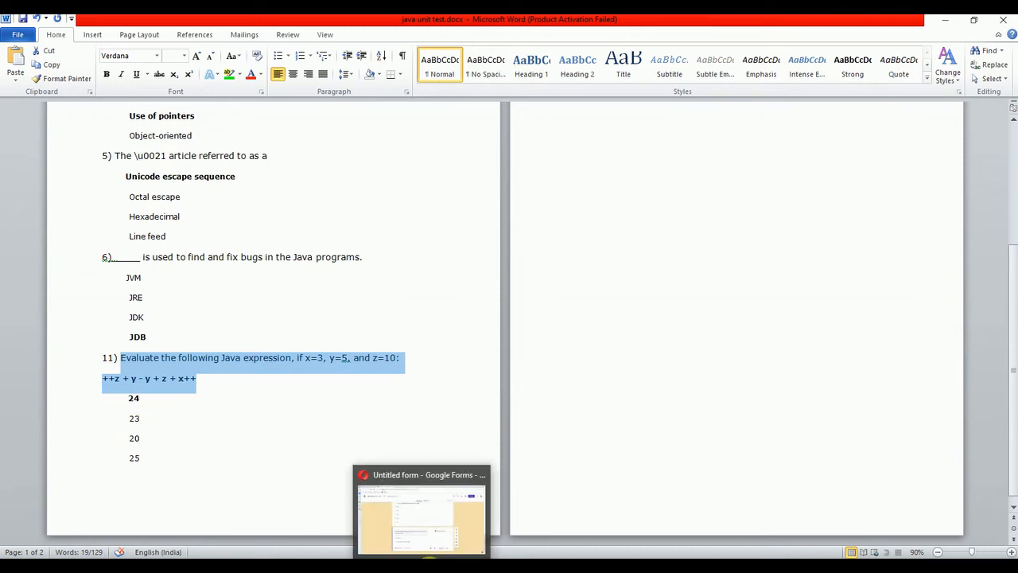
click(417, 517)
click(342, 432)
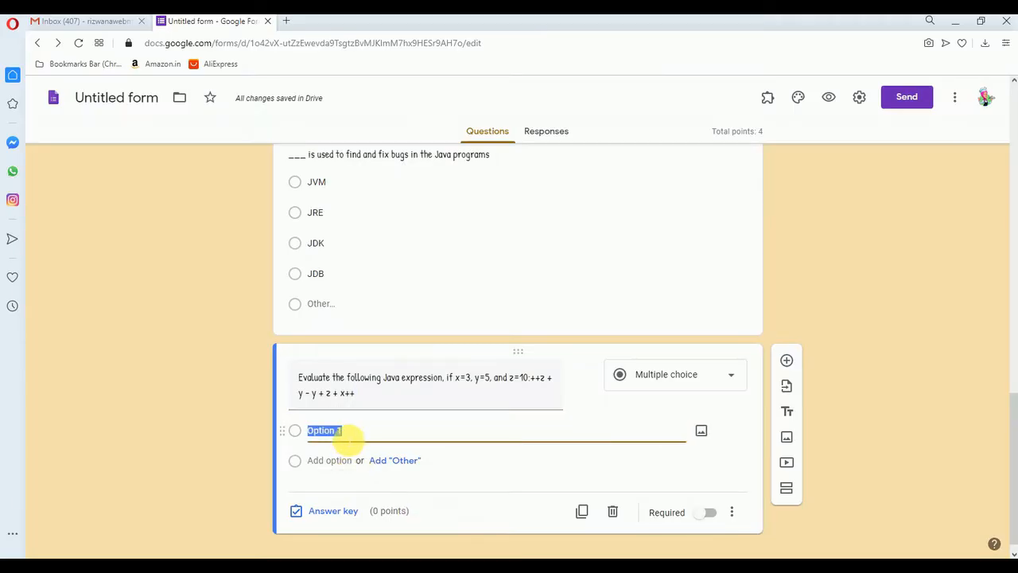
text(24)
click(405, 461)
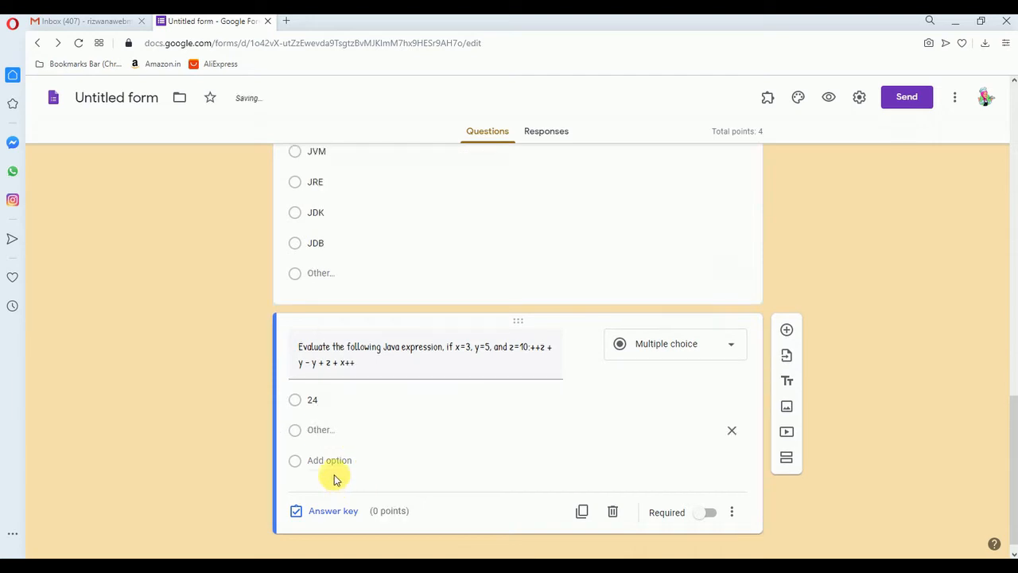
Step: Add "23", "20" and "25" as the second, third and fourth options of the expression question
click(330, 460)
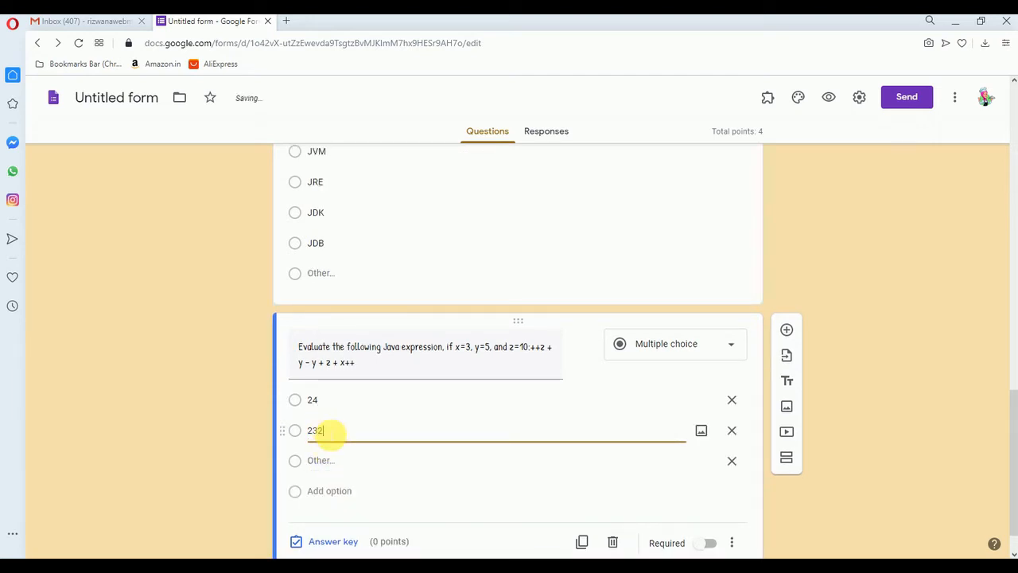
click(329, 491)
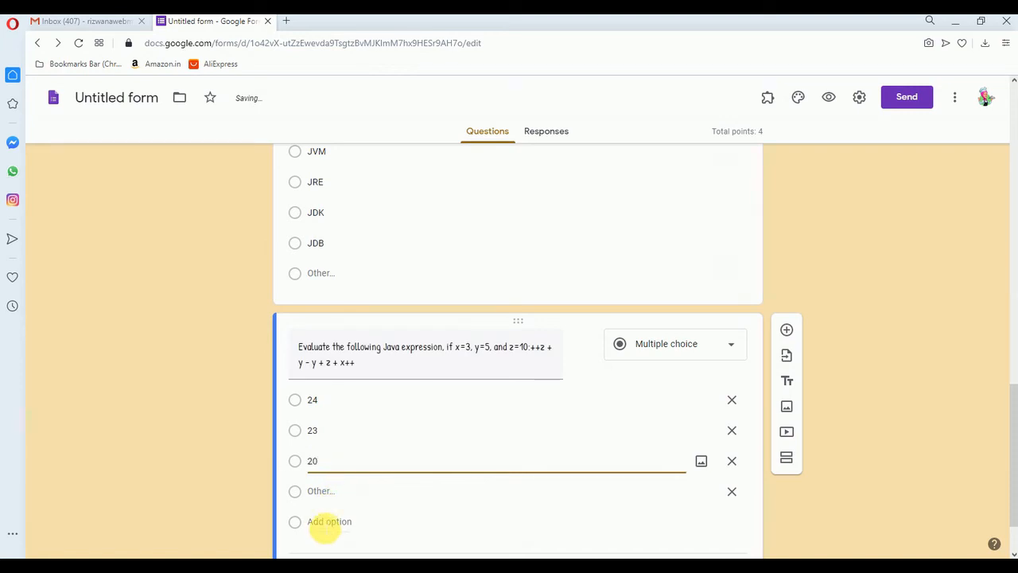
click(329, 522)
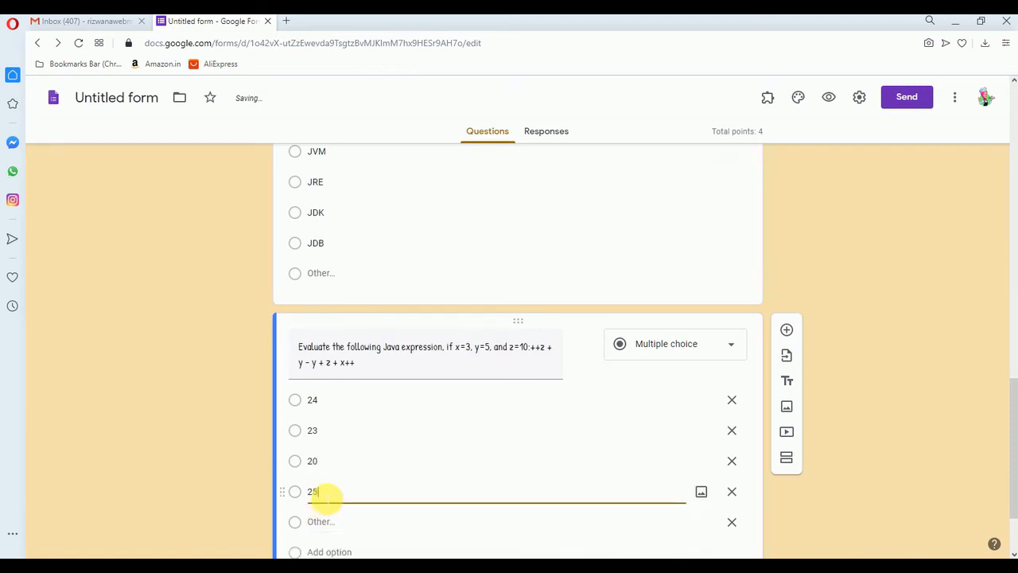
click(223, 391)
Step: Duplicate the Java expression question with all its options
scroll(271, 386, down, 1)
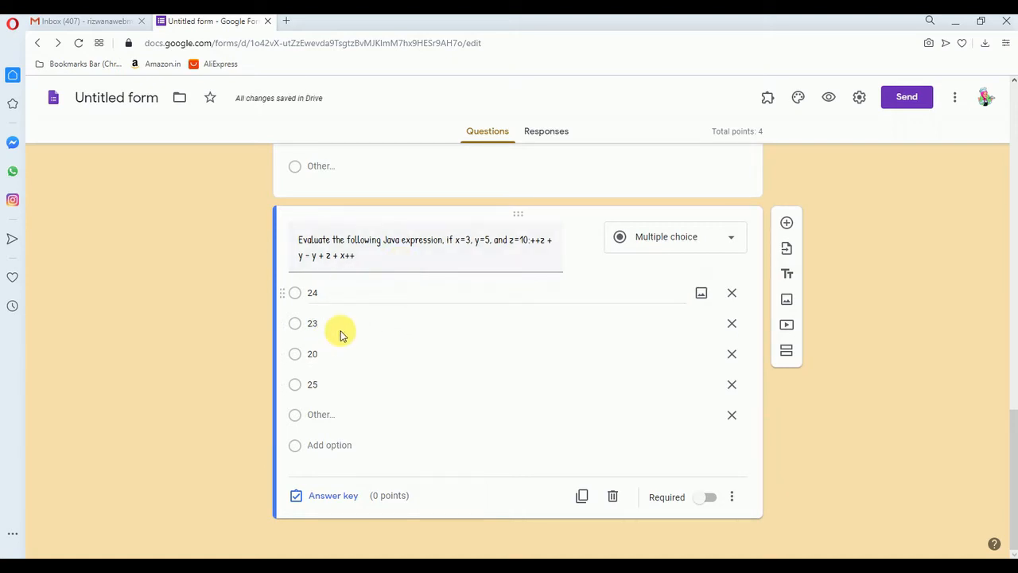
click(583, 498)
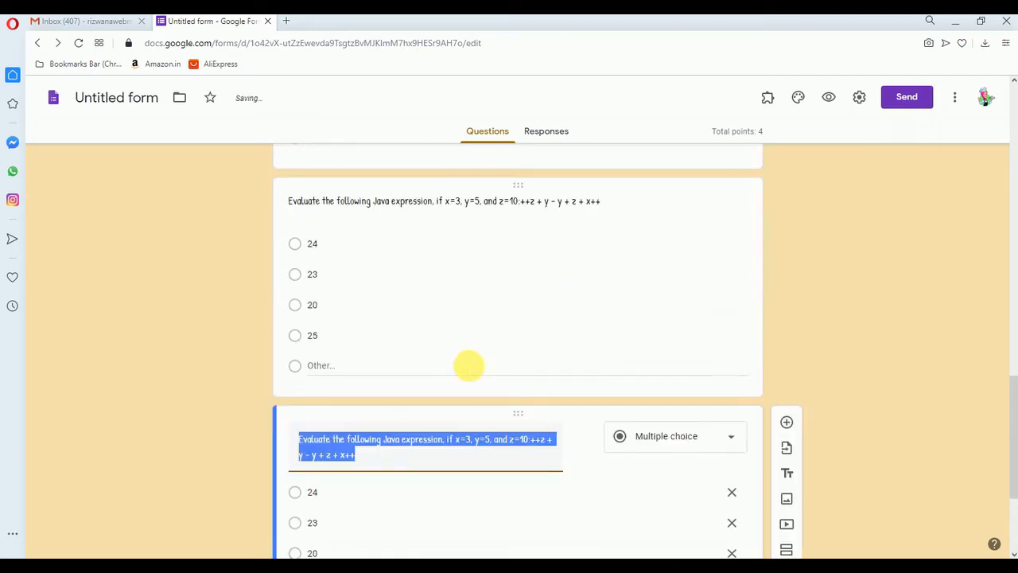
Step: In the original expression question's answer key, mark "24" as correct and set its value to 1 point
click(388, 361)
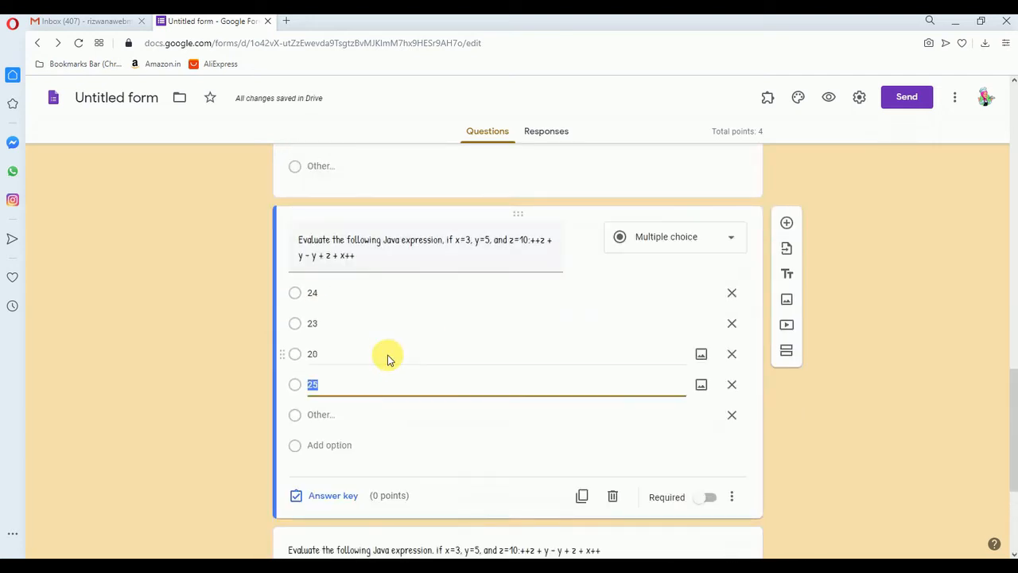
click(305, 293)
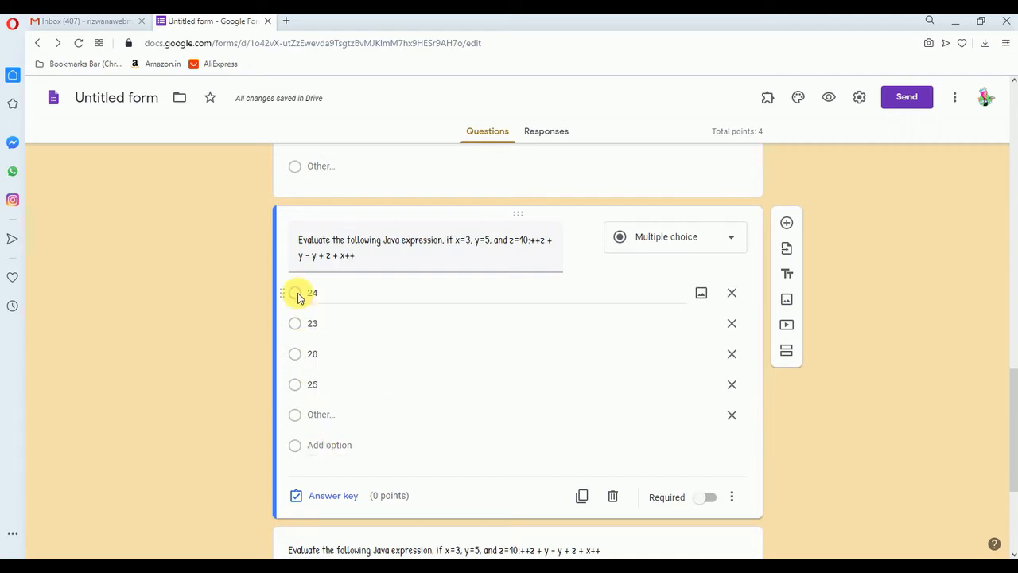
click(332, 495)
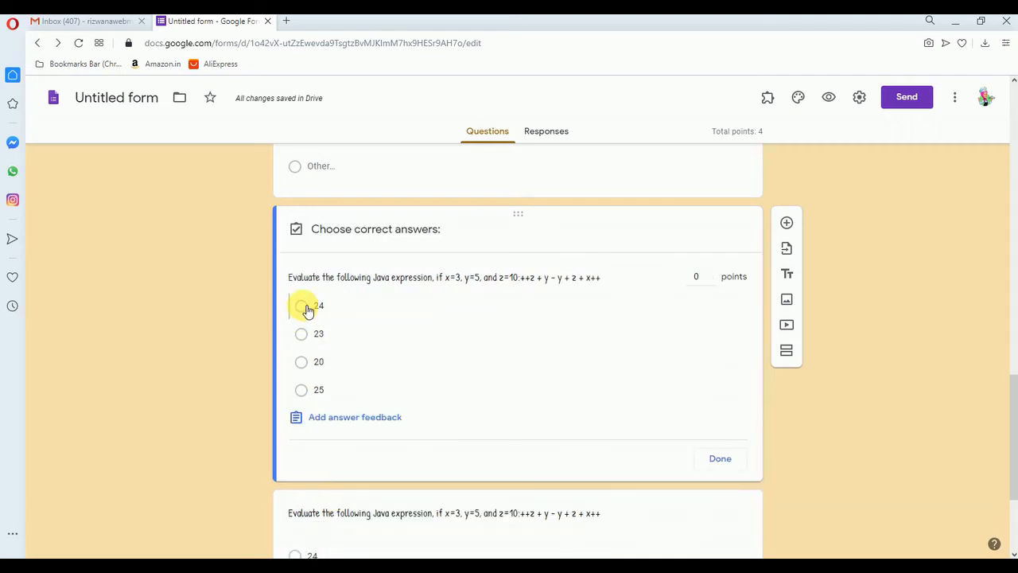
click(302, 307)
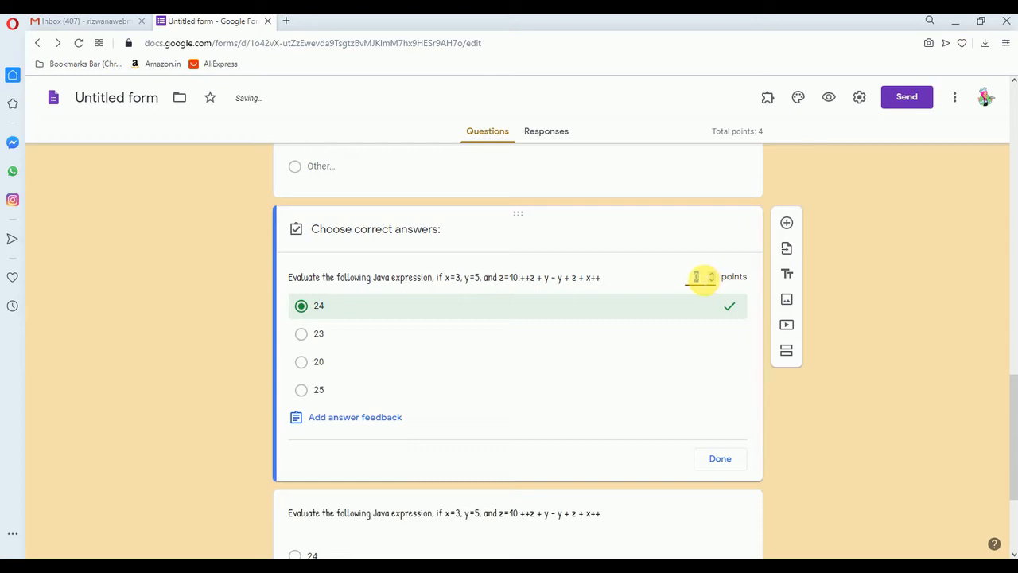
text(1)
click(724, 463)
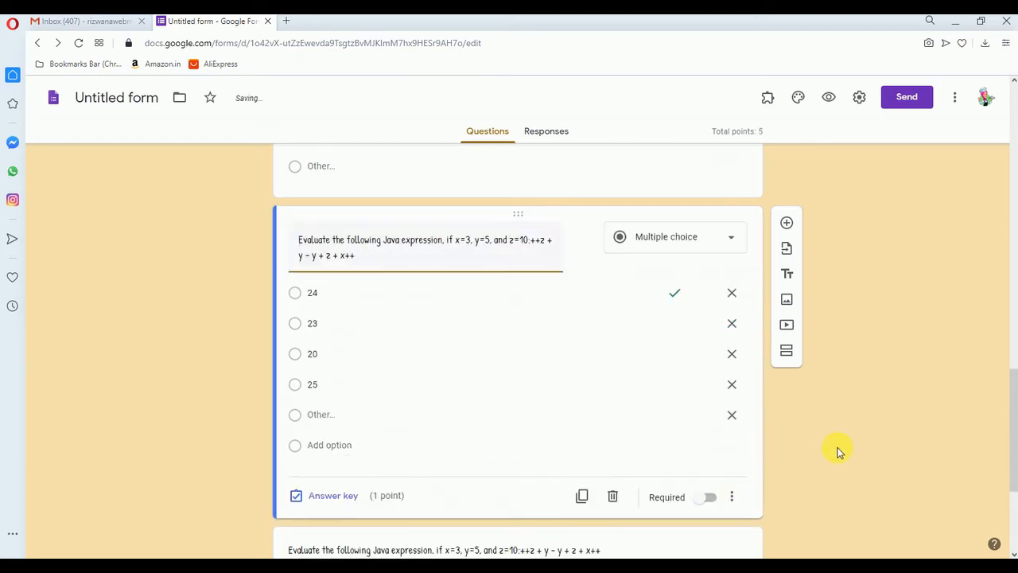
Step: Replace the duplicated question's text with "What does the expression float a = 35 / 0 return?", copied from question 10 of the Word document
scroll(839, 450, up, 5)
scroll(854, 452, down, 8)
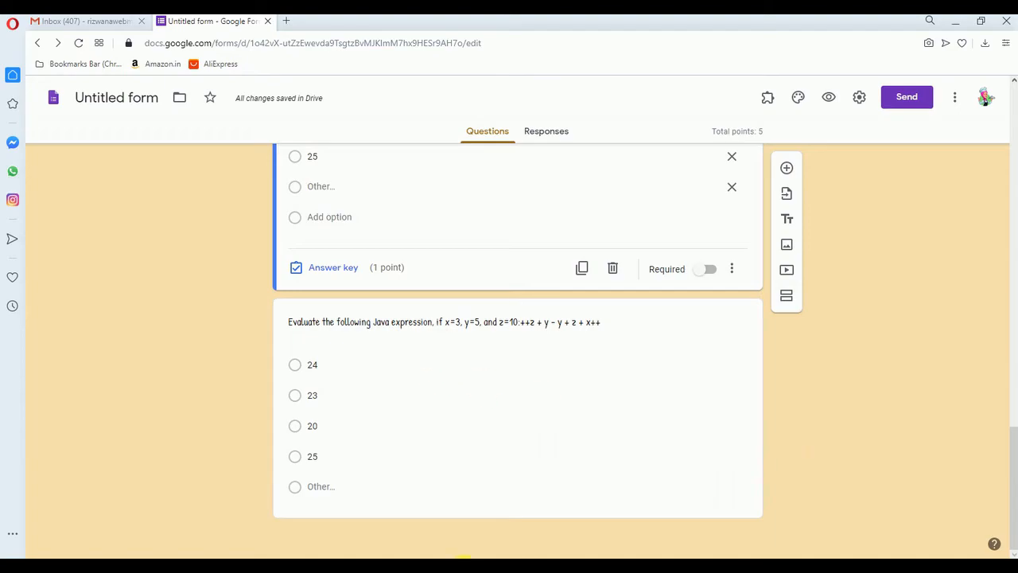
click(461, 558)
scroll(675, 320, up, 5)
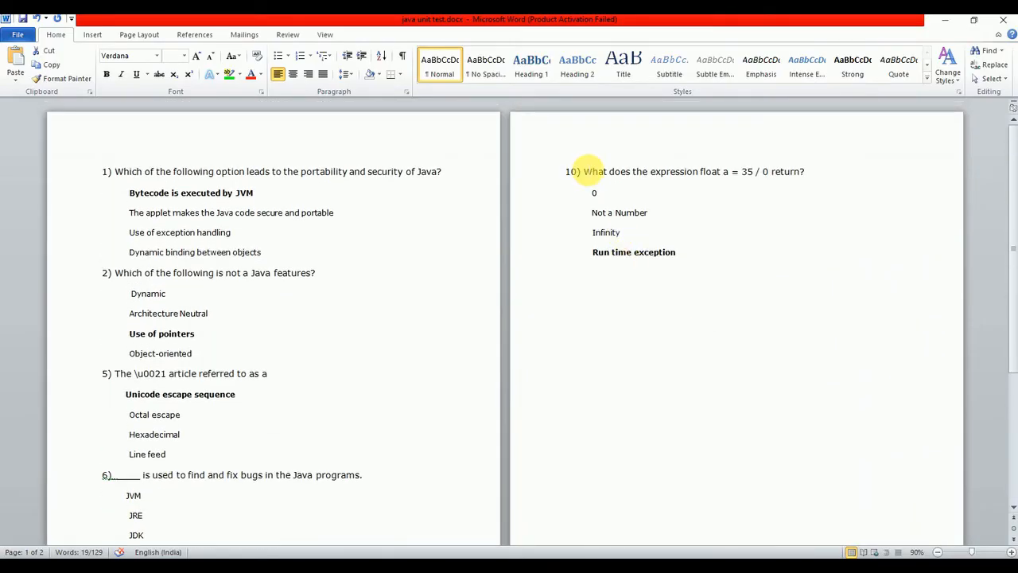
drag(588, 171, 795, 182)
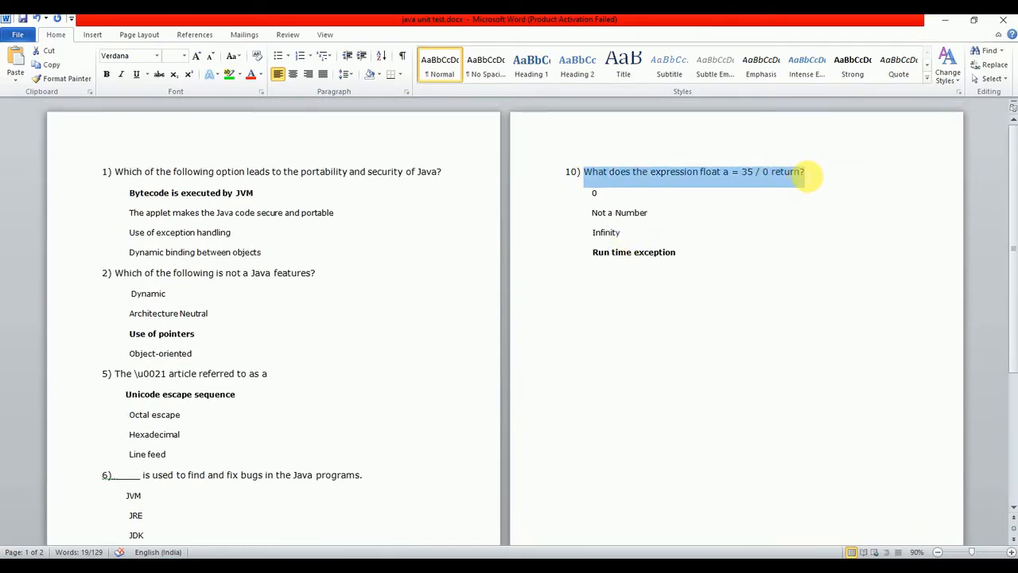
click(429, 556)
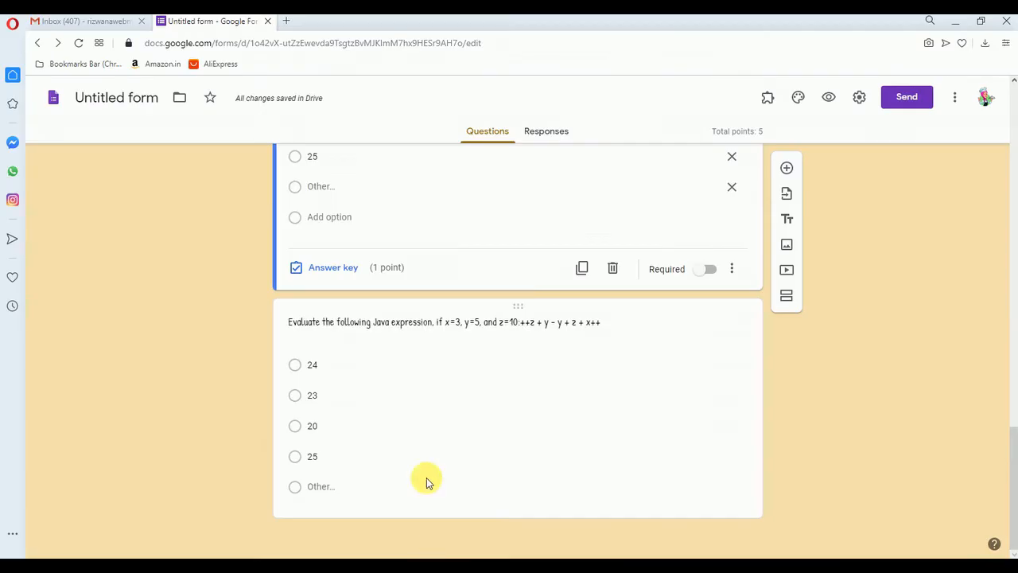
triple_click(438, 324)
text(What does the expression float a = 35 / 0 return?)
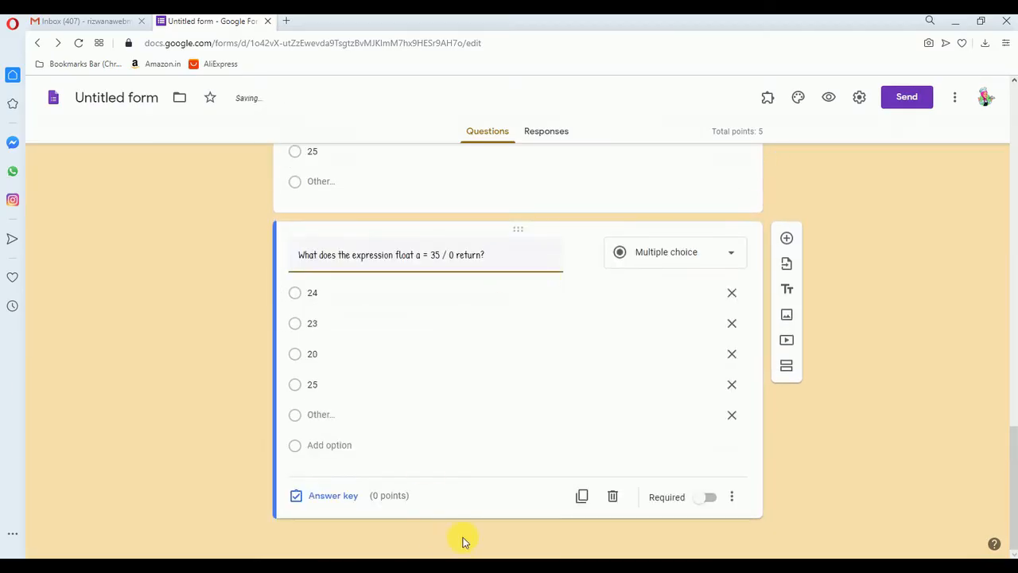
Step: Check the Word document and set the float expression question's four options to "0", "Not a number", "Infinity" and "Runtime Exception"
click(460, 556)
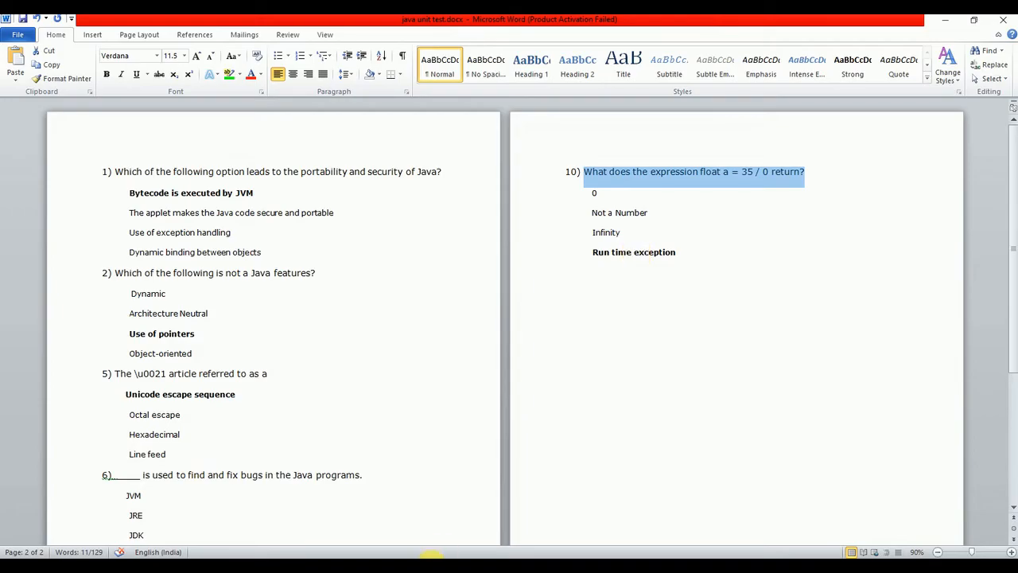
click(429, 556)
click(323, 299)
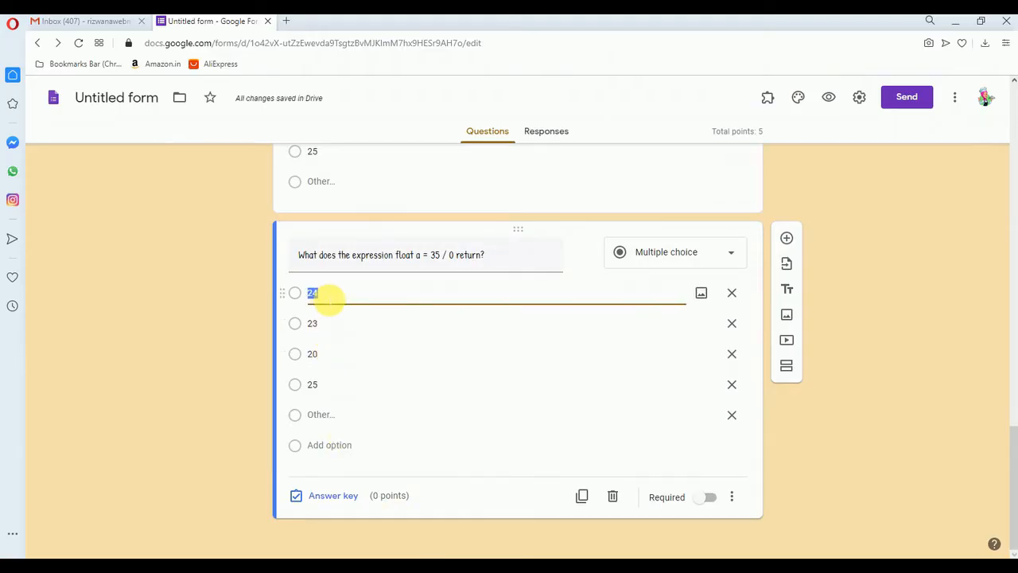
text(0)
click(333, 323)
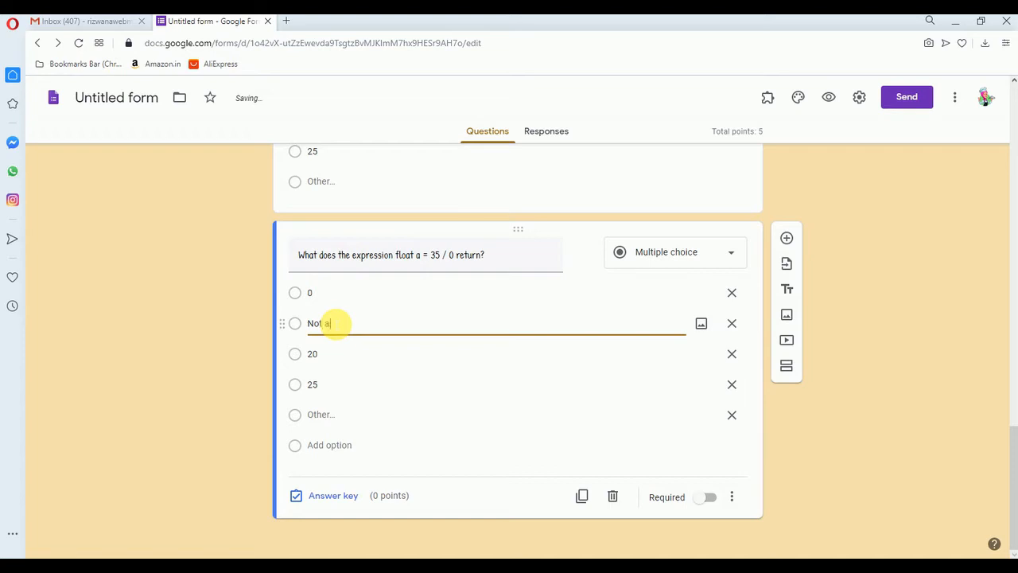
click(457, 556)
click(431, 556)
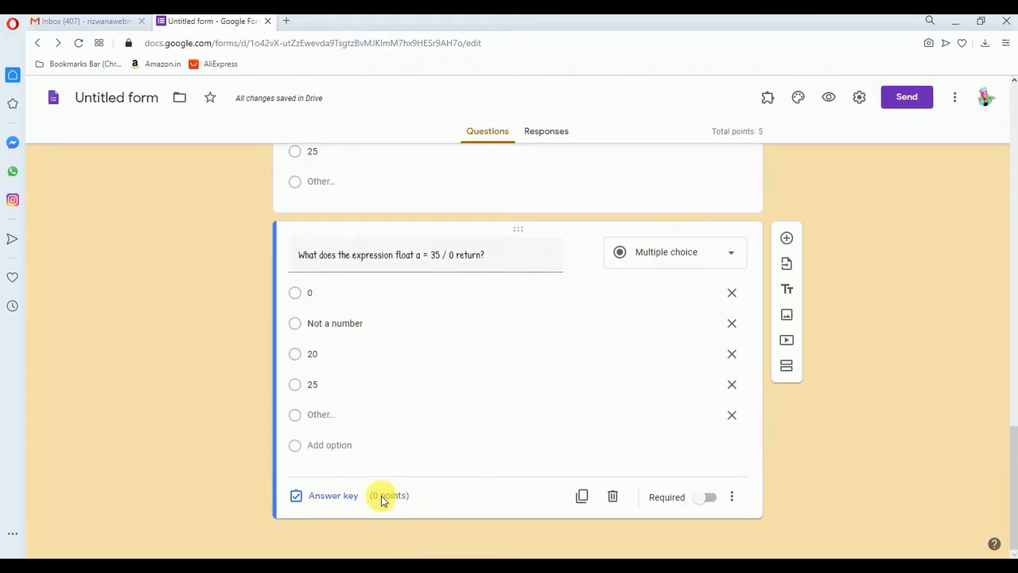
click(336, 361)
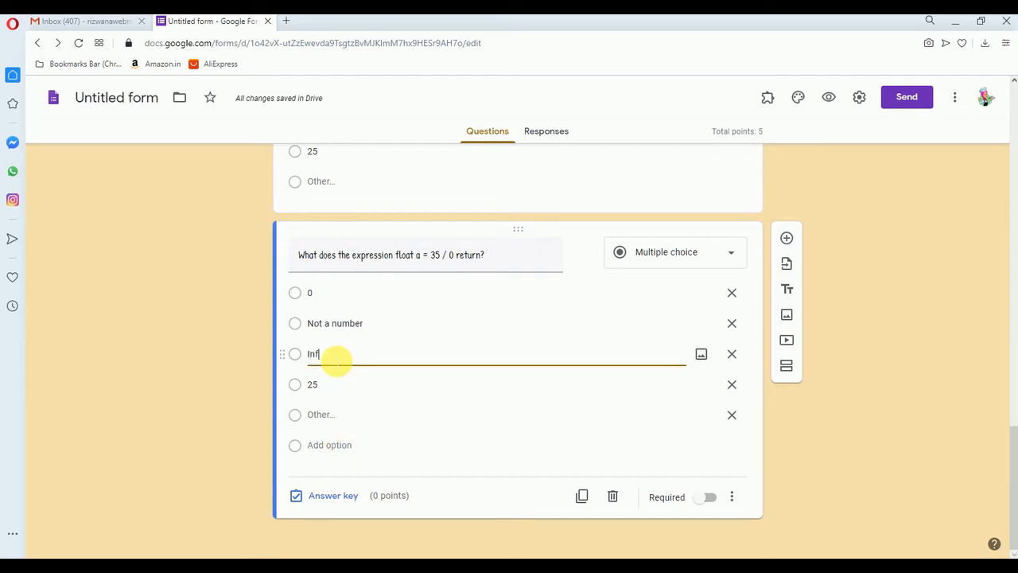
click(338, 385)
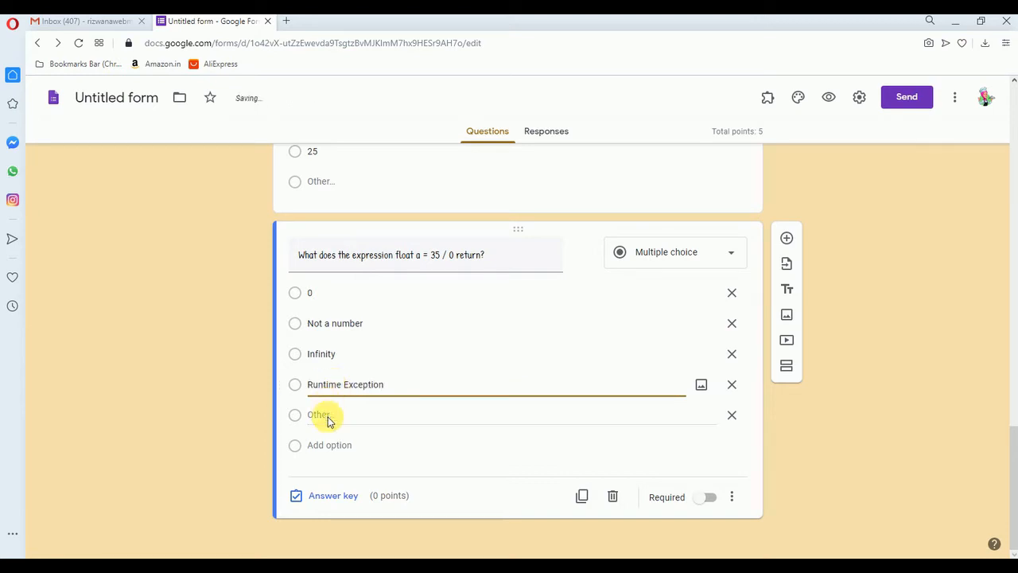
Step: In the float expression question's answer key, mark "Runtime Exception" as correct and set its value to 1 point
click(329, 493)
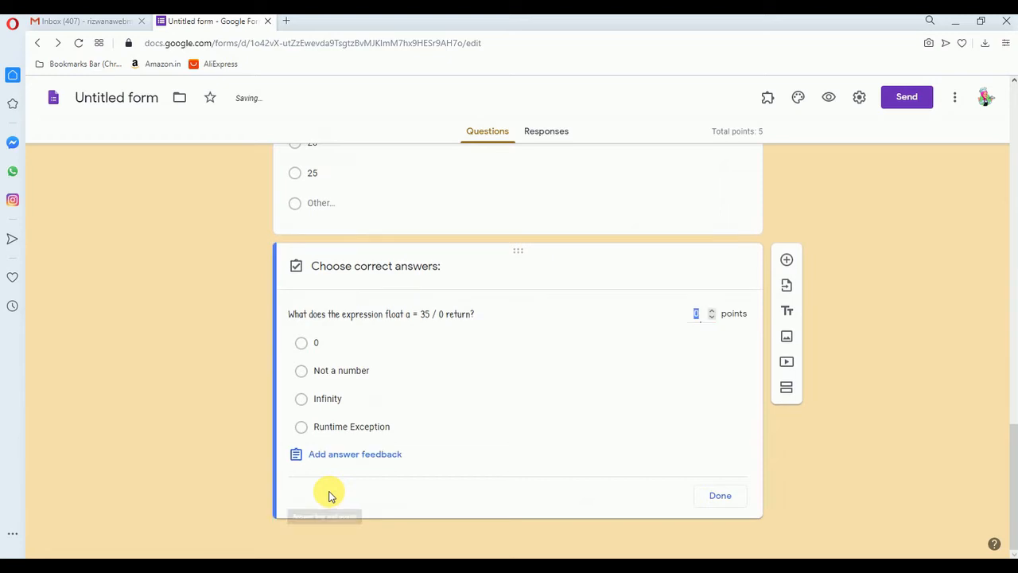
click(319, 429)
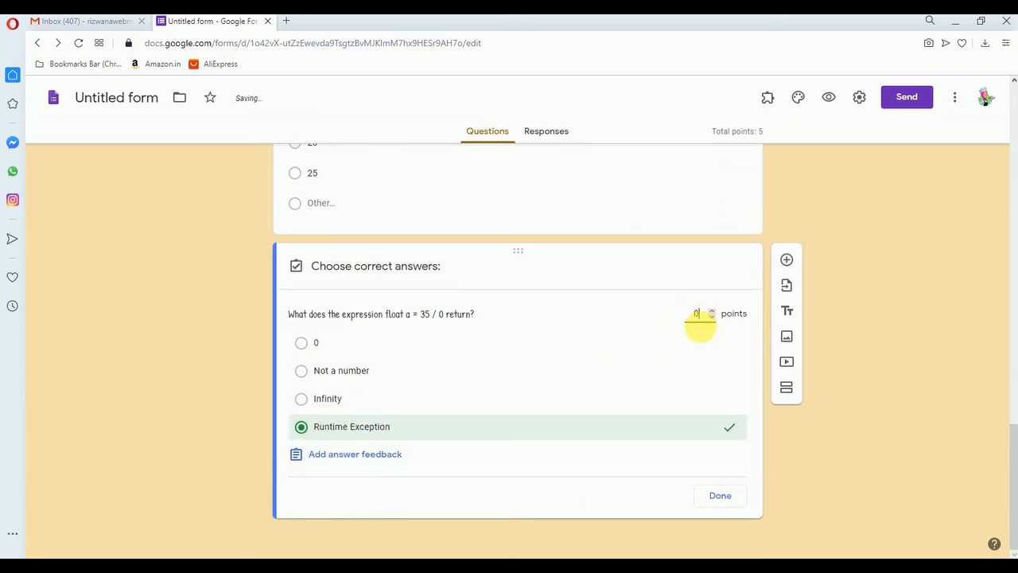
text(1)
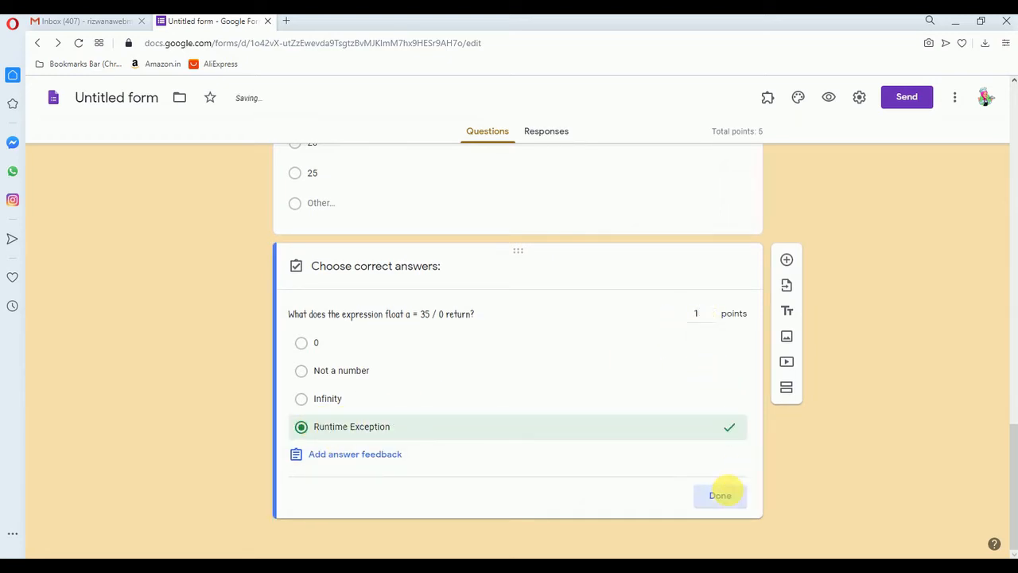
click(719, 494)
Step: Review the whole quiz from the last question to the header, examining each question's options, marked correct answer and points
scroll(831, 435, up, 3)
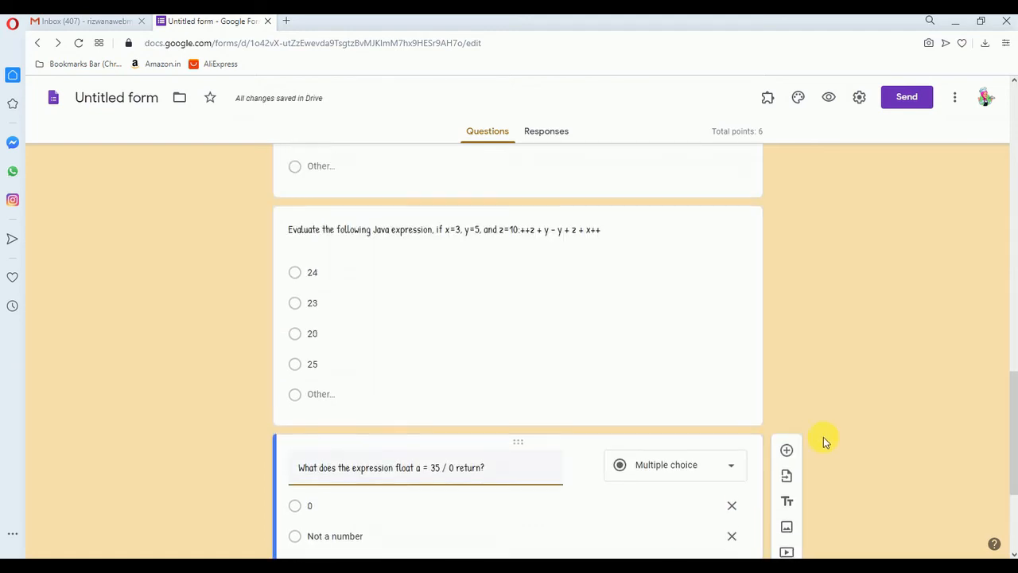
scroll(572, 438, down, 3)
scroll(567, 418, up, 3)
click(569, 376)
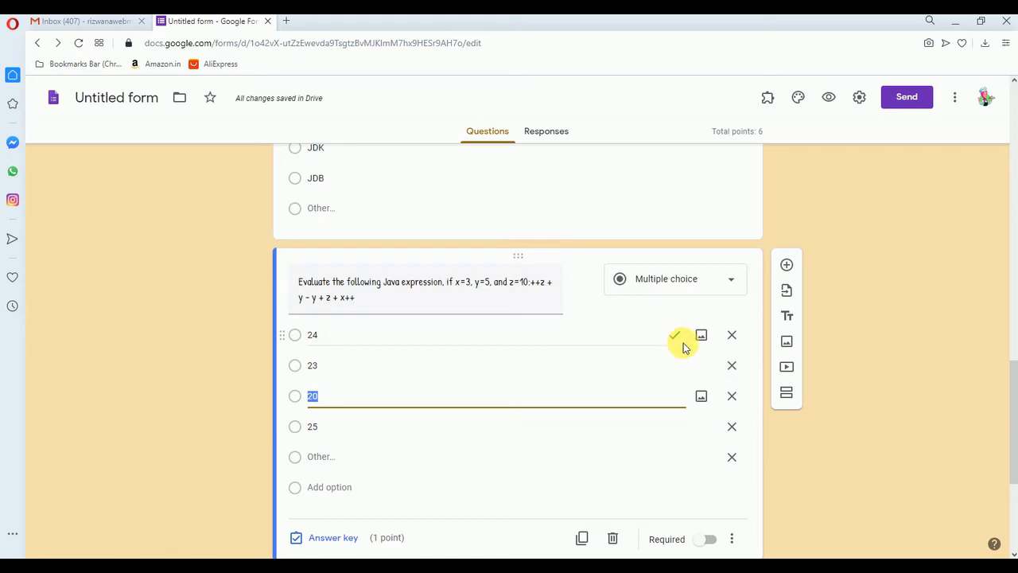
scroll(614, 334, up, 3)
click(610, 322)
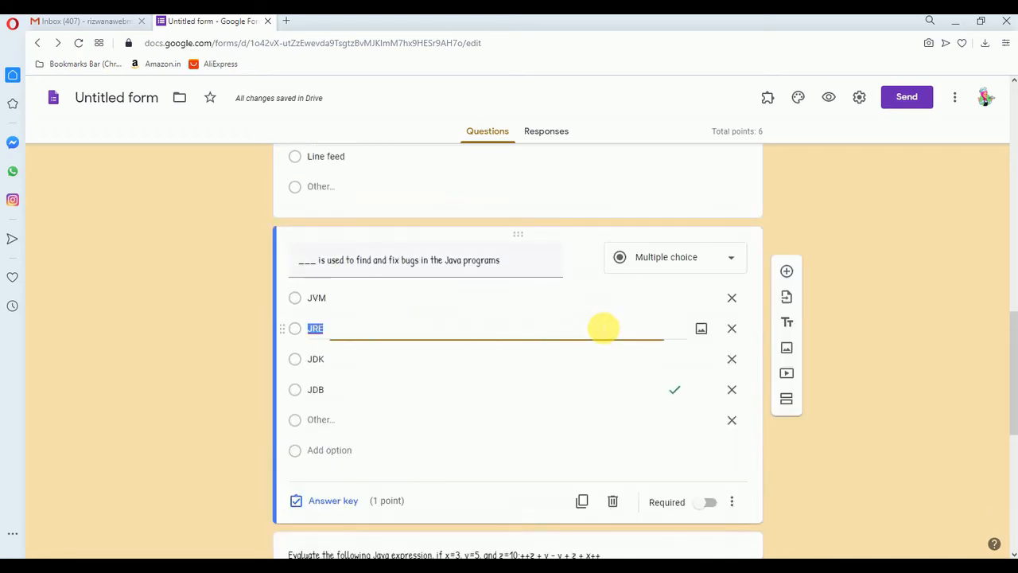
scroll(592, 264, up, 2)
click(592, 264)
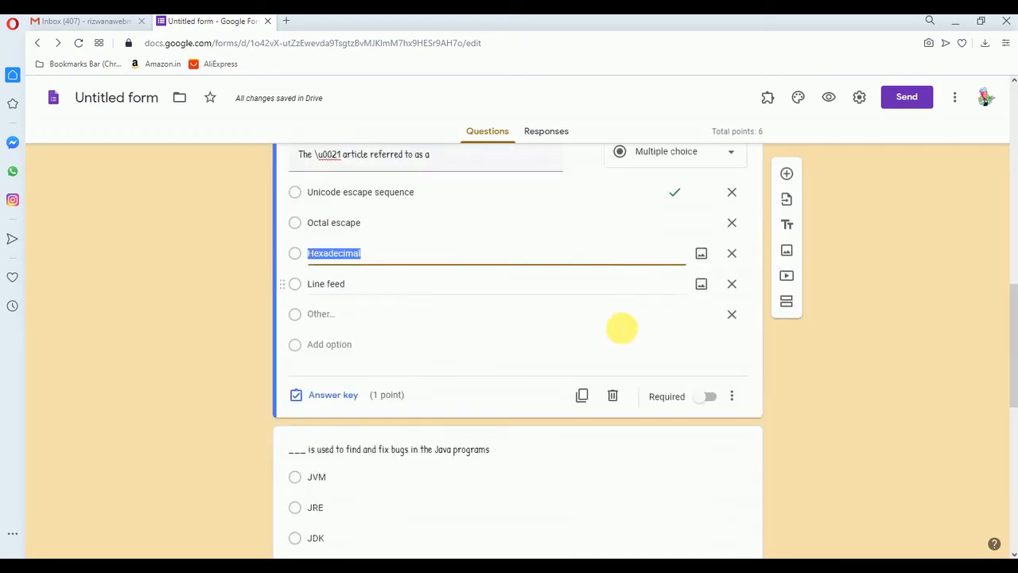
scroll(621, 341, up, 7)
click(585, 507)
click(564, 316)
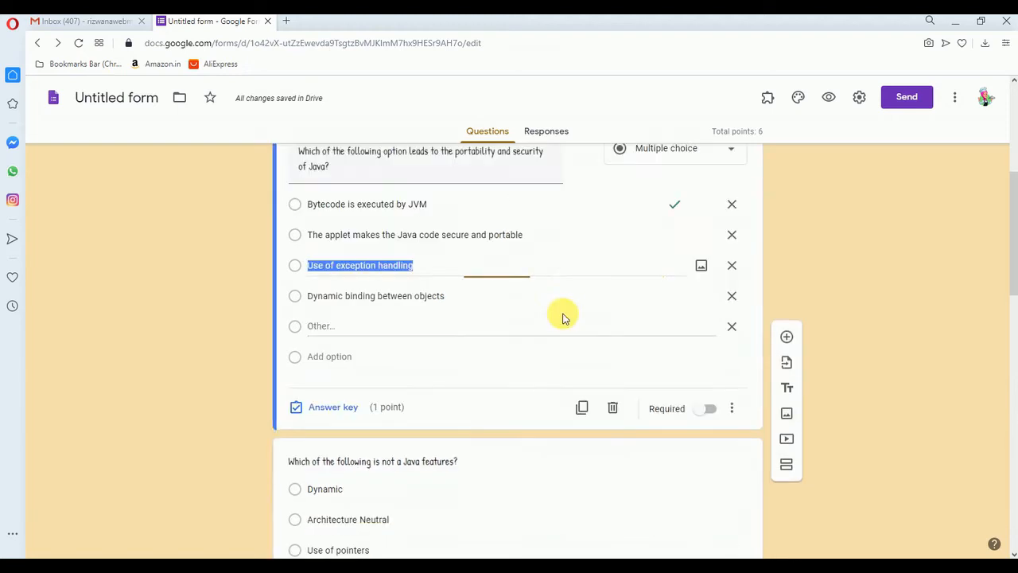
scroll(591, 334, up, 3)
scroll(591, 338, up, 2)
scroll(592, 342, down, 20)
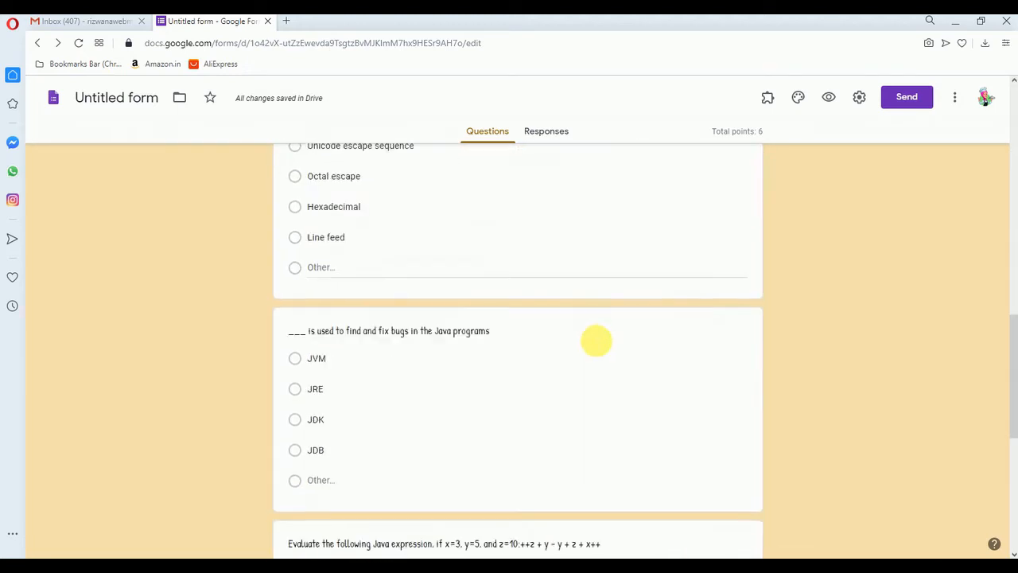
scroll(613, 403, up, 20)
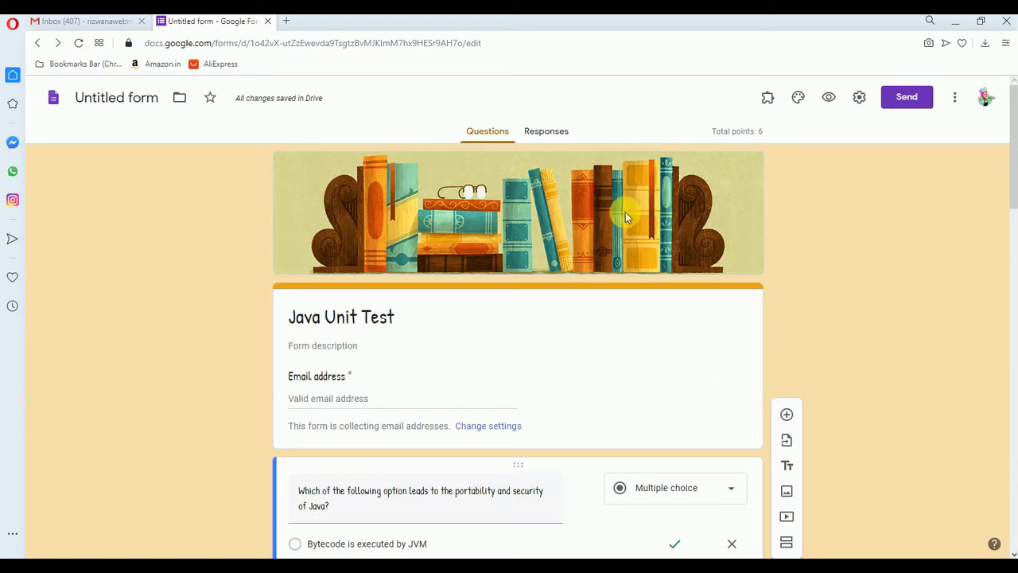
scroll(625, 211, down, 15)
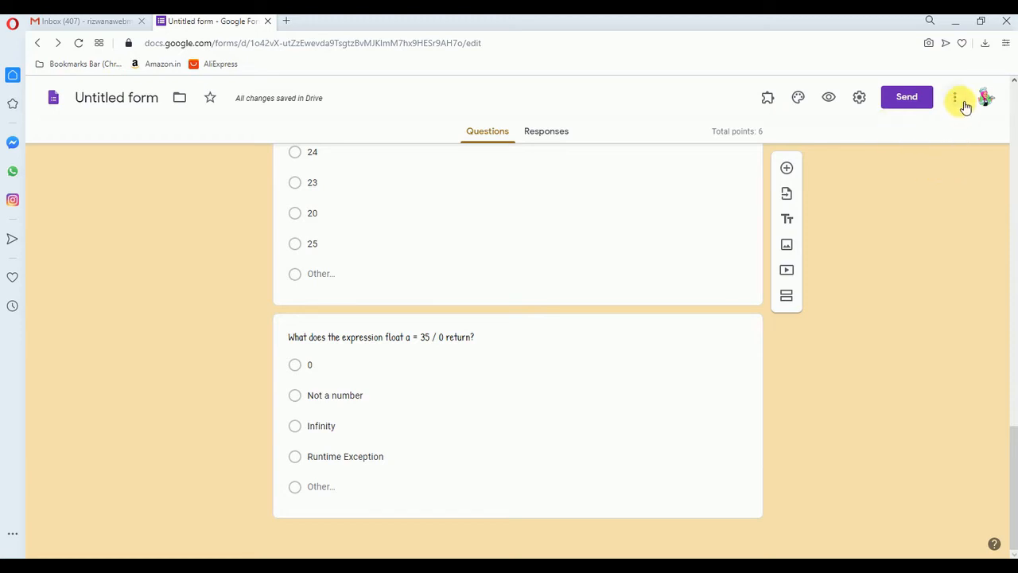
Step: Check the form's installed add-ons, search the G Suite Marketplace for "timer" and close the marketplace
click(768, 97)
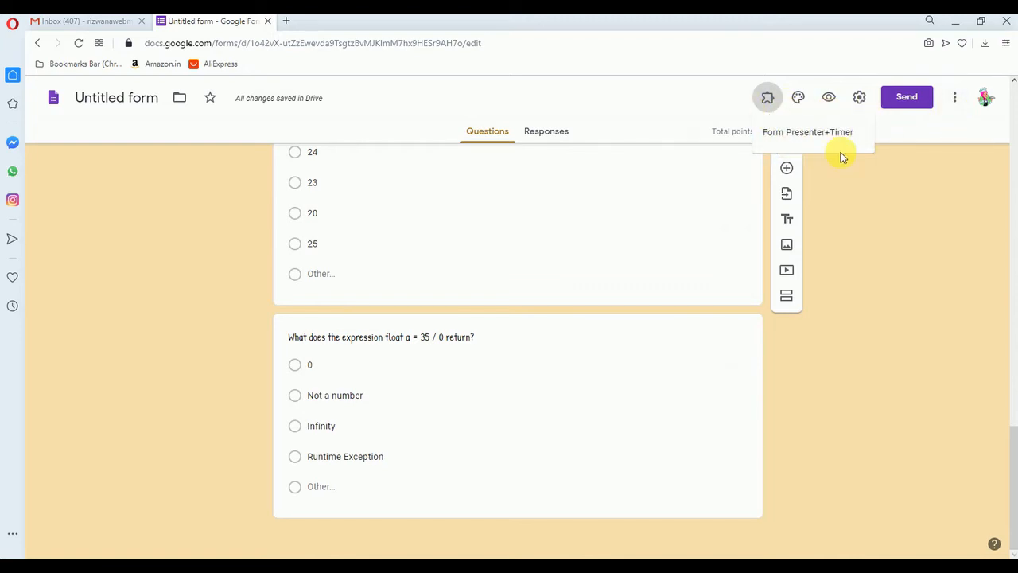
click(961, 104)
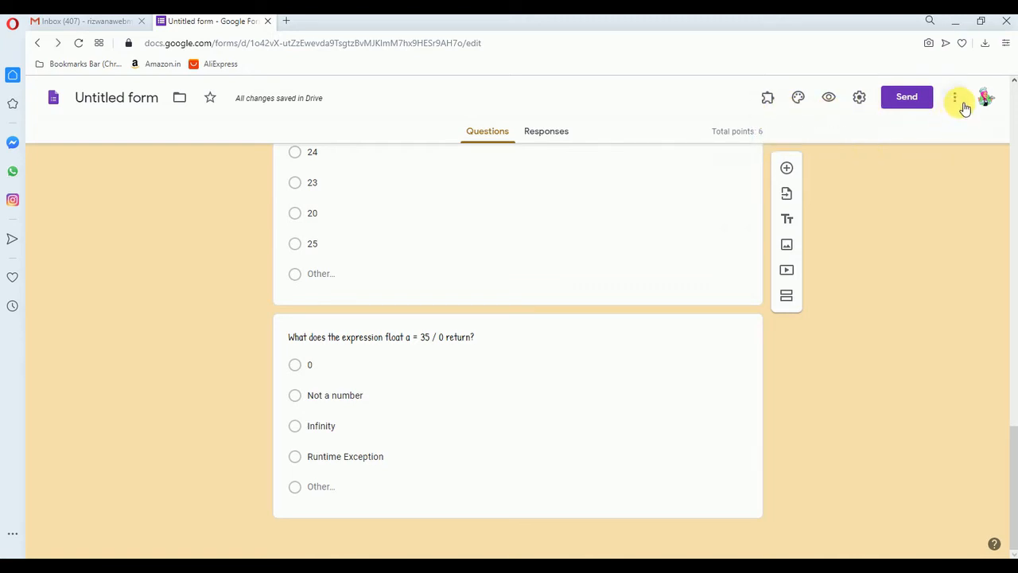
click(955, 98)
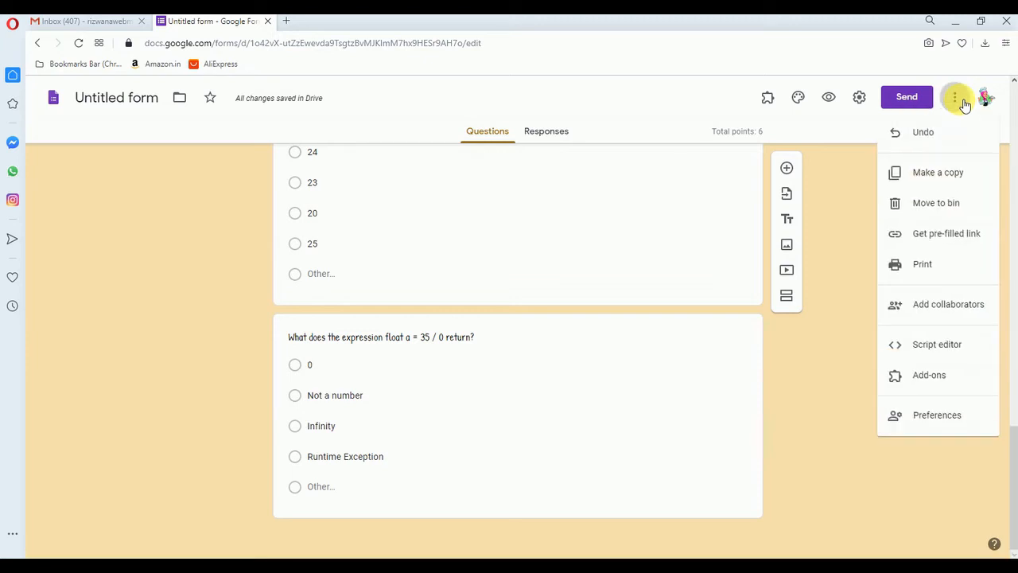
click(929, 377)
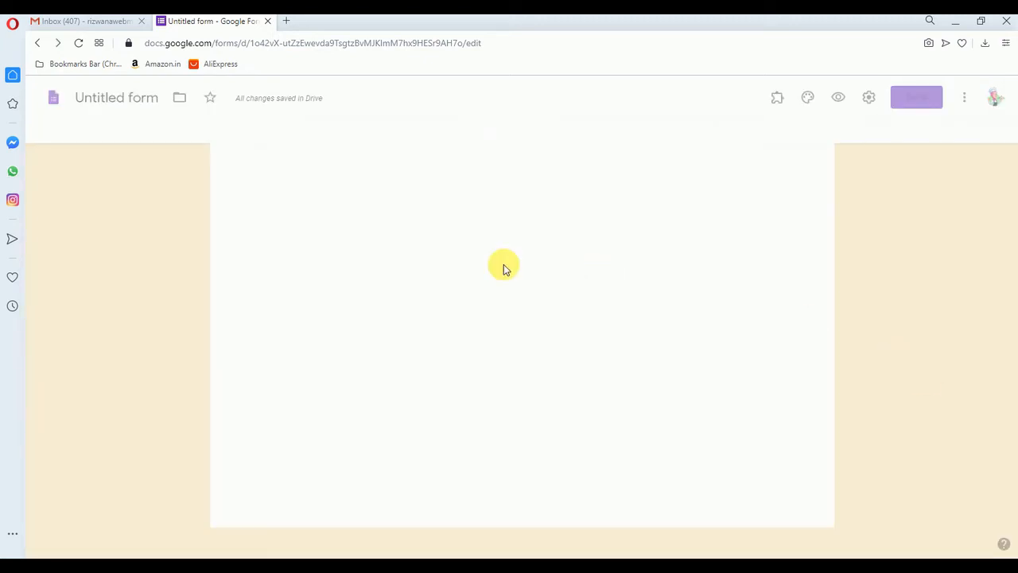
click(583, 135)
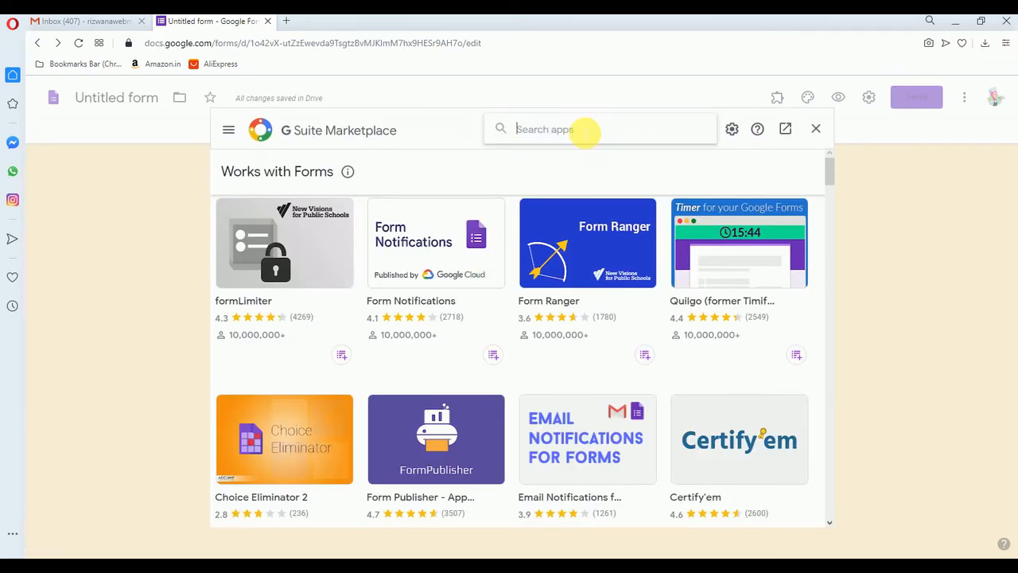
text(timer)
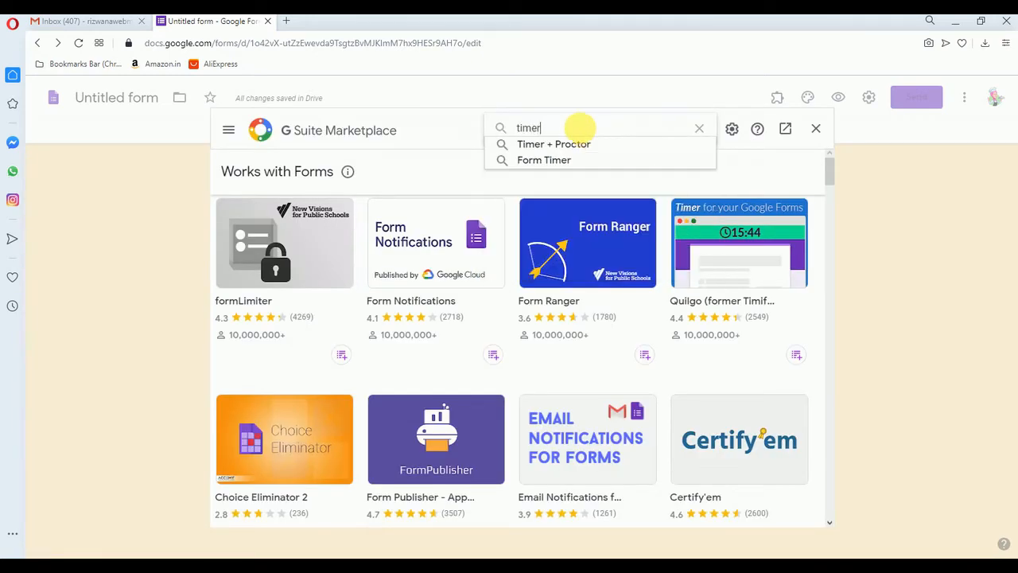
key(Return)
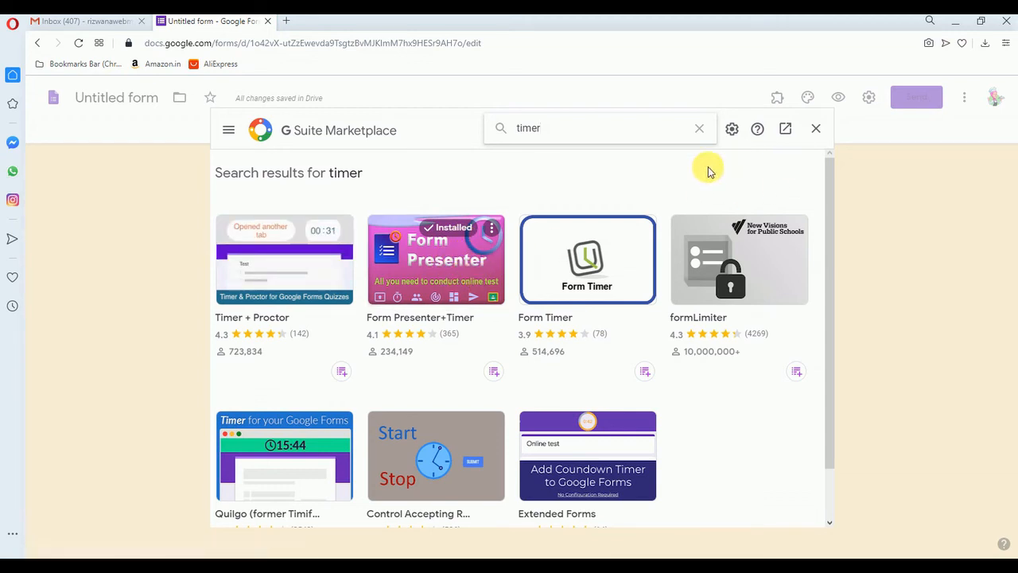
click(815, 128)
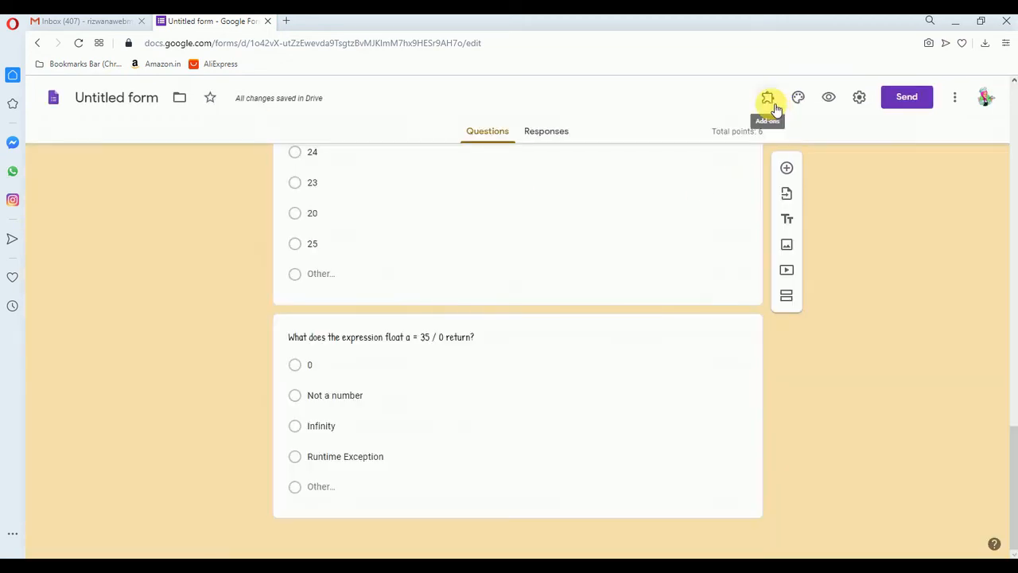
Step: Open the installed Form Presenter+Timer add-on to view its available actions and close its dialog
click(776, 102)
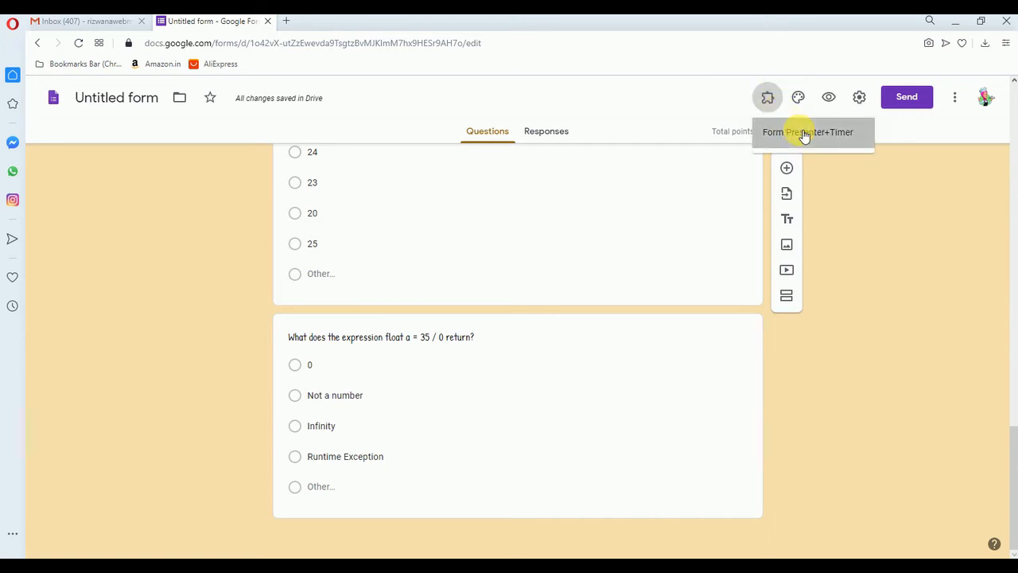
click(800, 132)
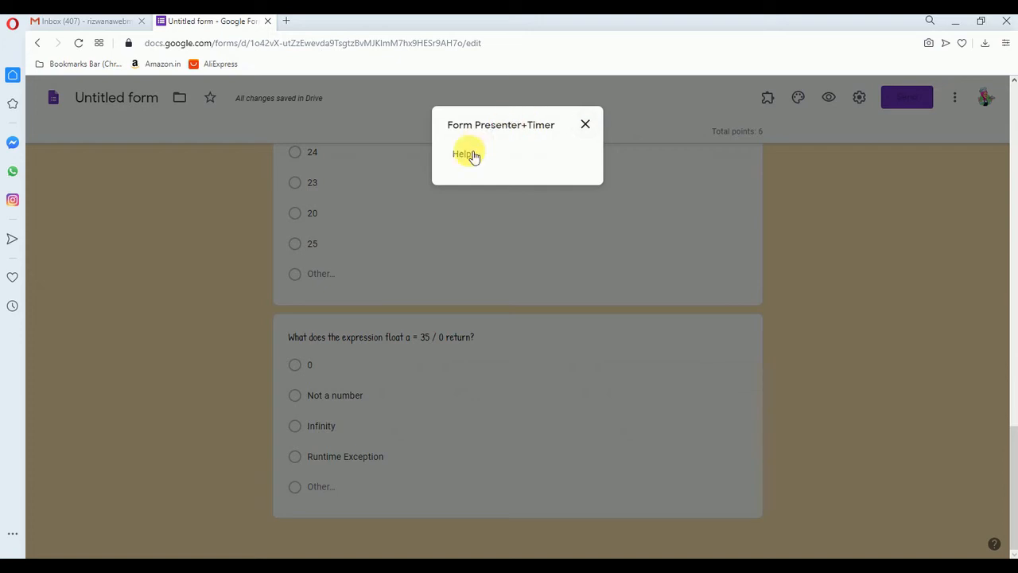
click(585, 125)
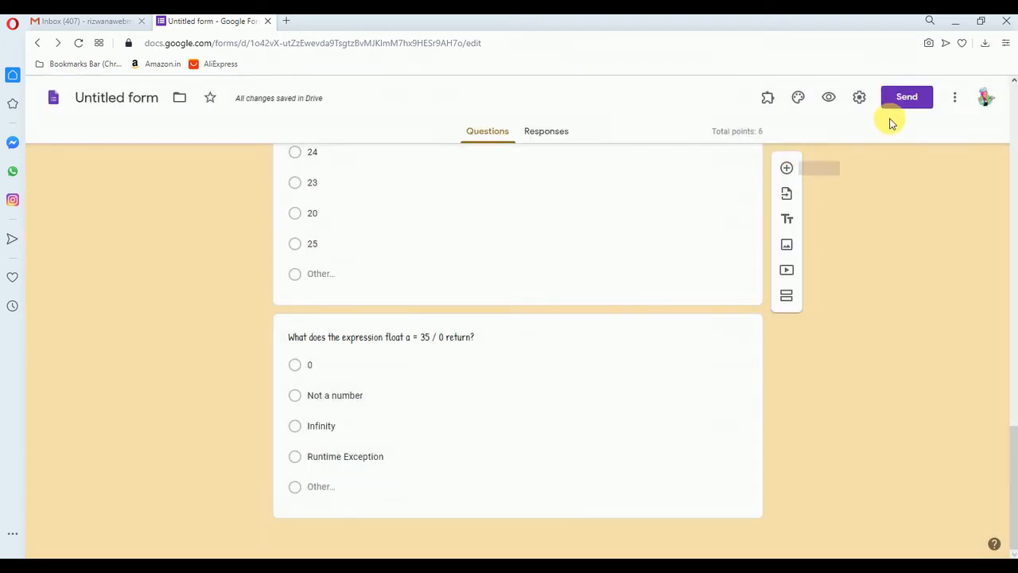
Step: Open the add-on marketplace for the form and search it for "Timer + Proctor"
click(954, 97)
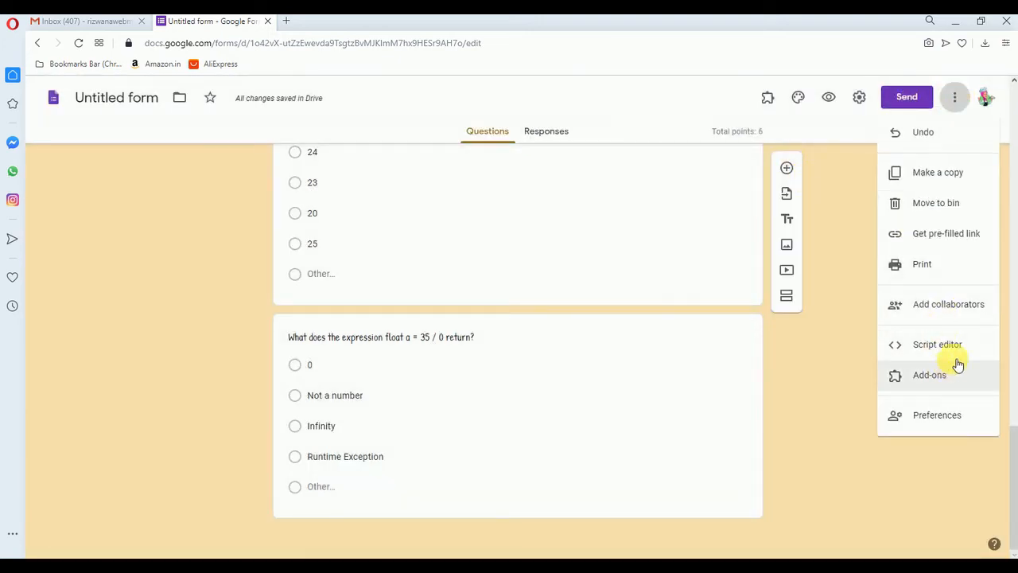
click(910, 360)
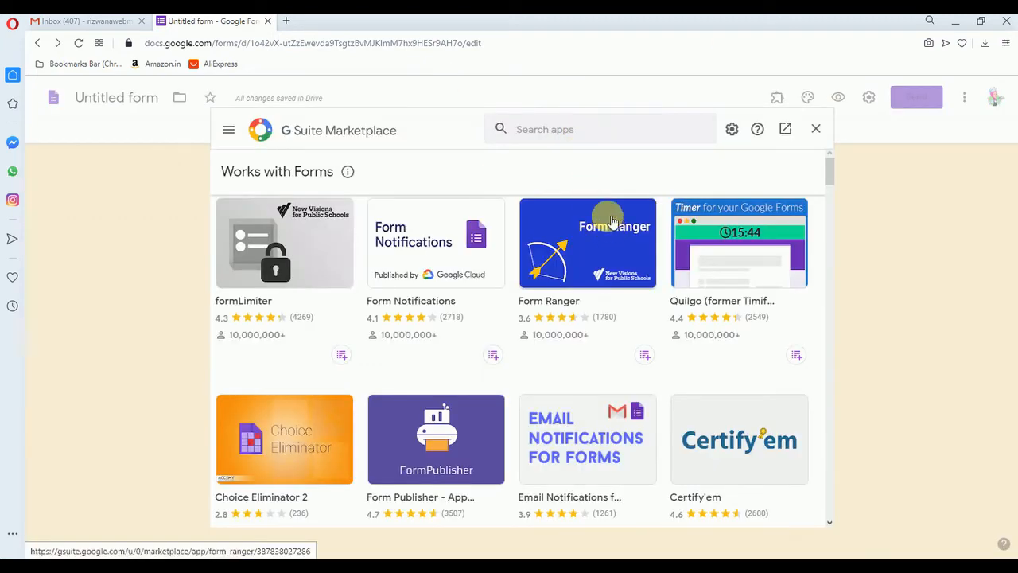
click(539, 131)
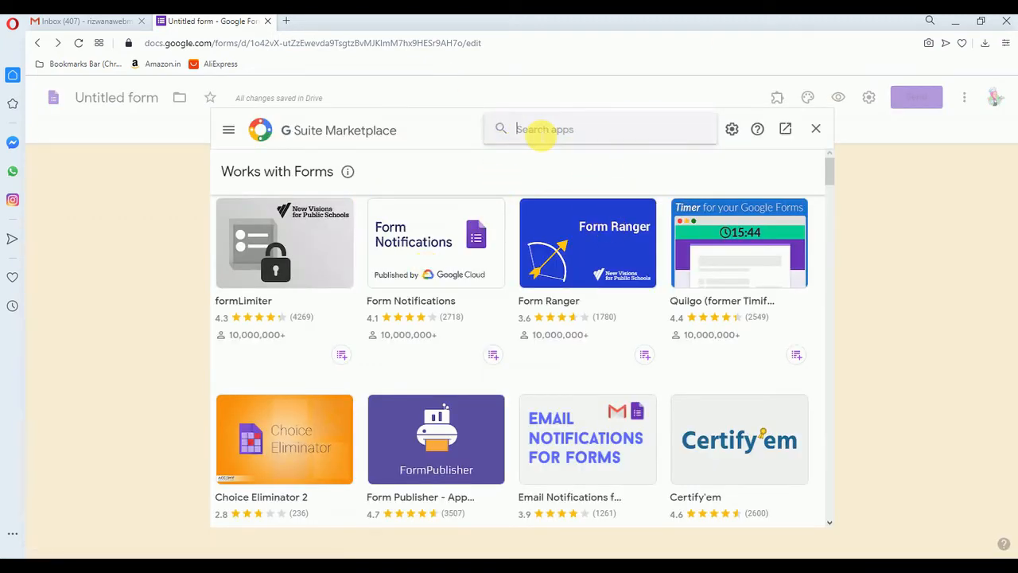
text(timer)
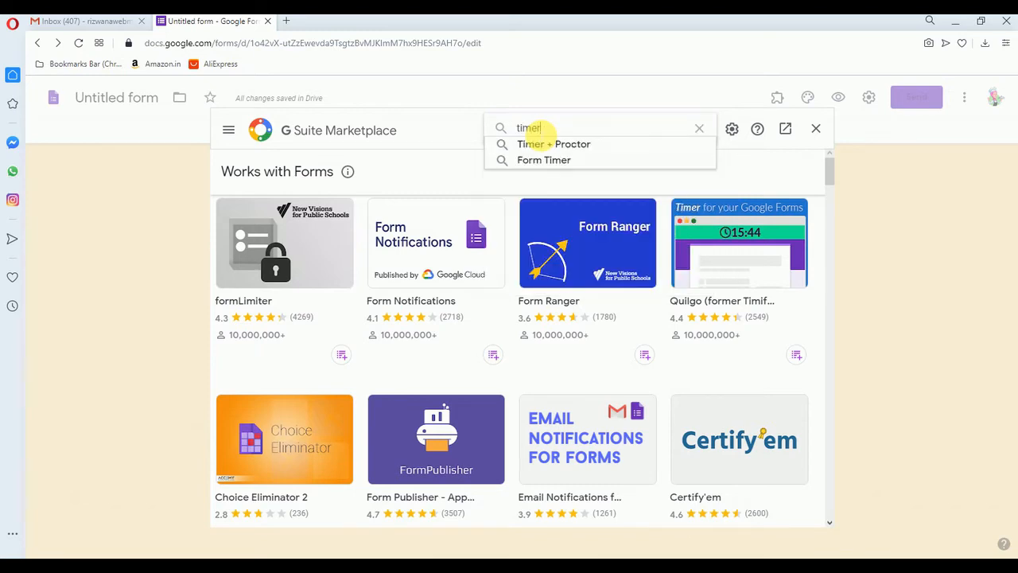
click(539, 143)
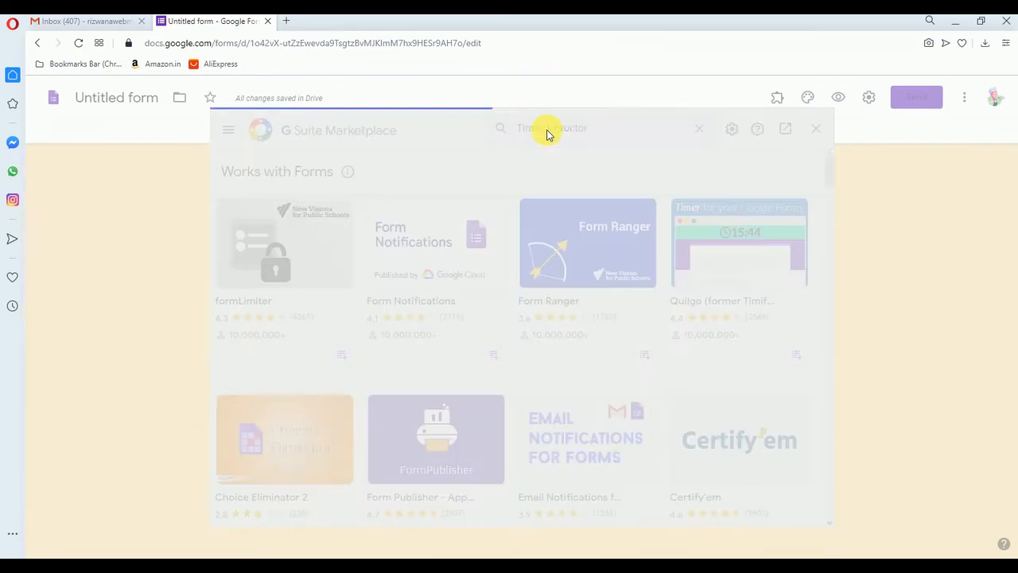
click(605, 129)
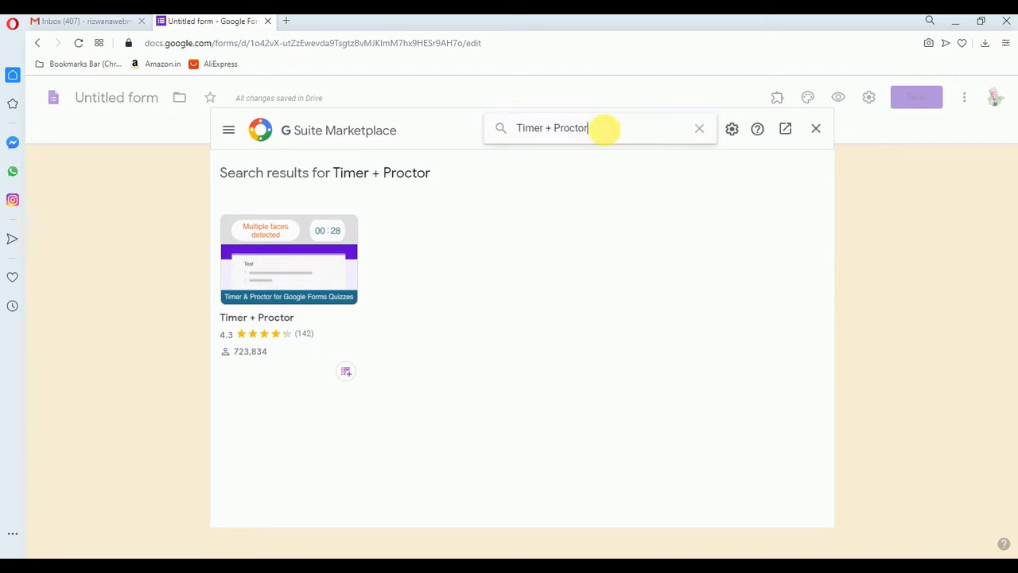
Step: Search the marketplace for "timer", open the Form Presenter+Timer listing and uninstall that add-on
triple_click(604, 129)
text(timer)
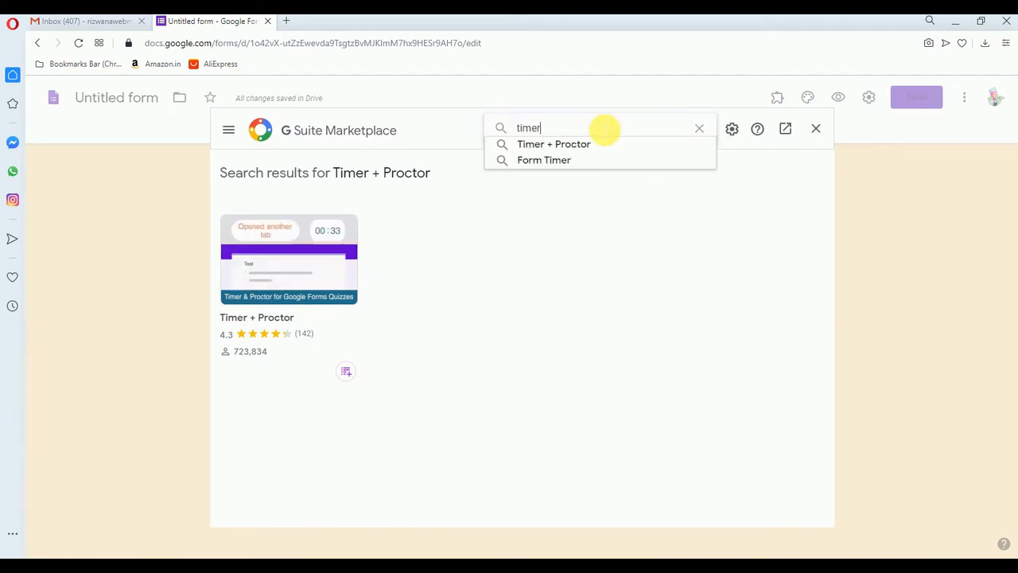
key(Return)
click(432, 270)
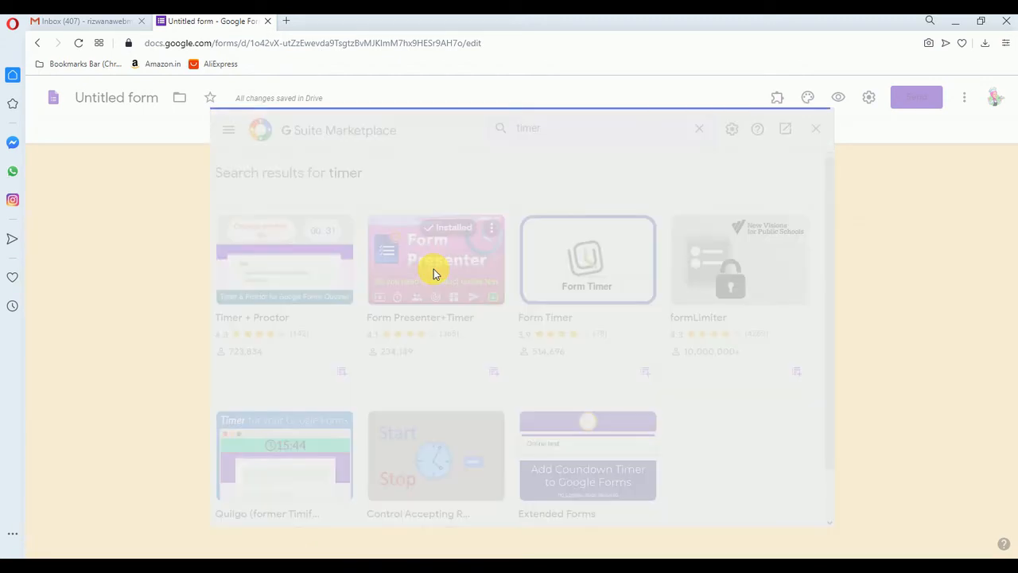
click(517, 265)
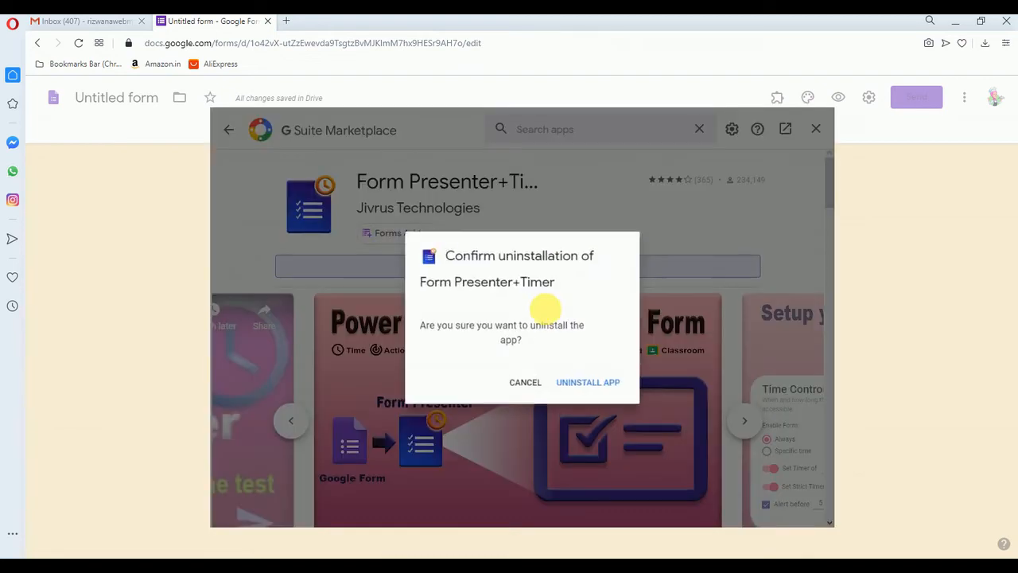
click(598, 386)
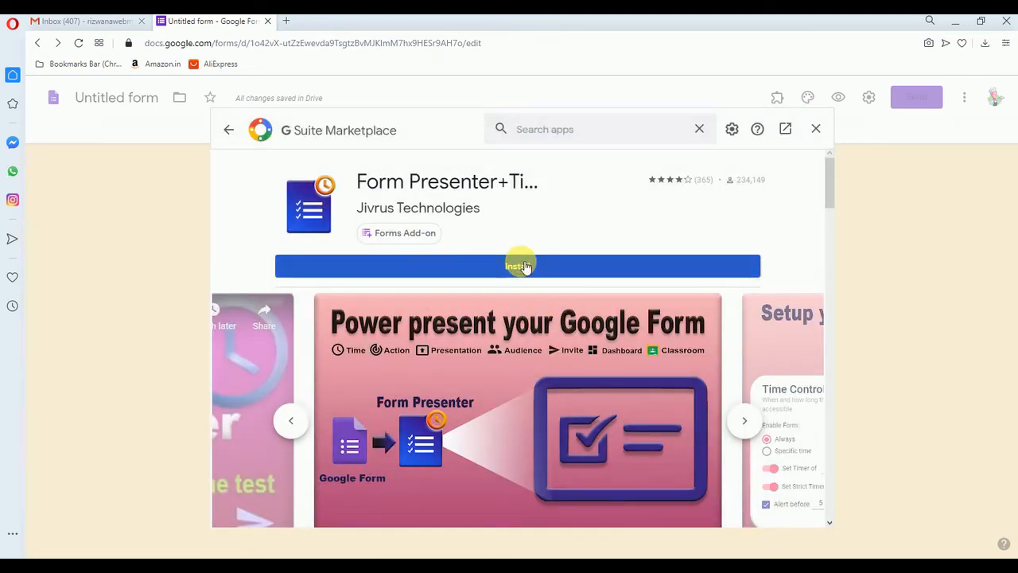
Step: Install the Form Presenter+Timer add-on, allow the access it requests for the Google account, and close the marketplace
click(521, 265)
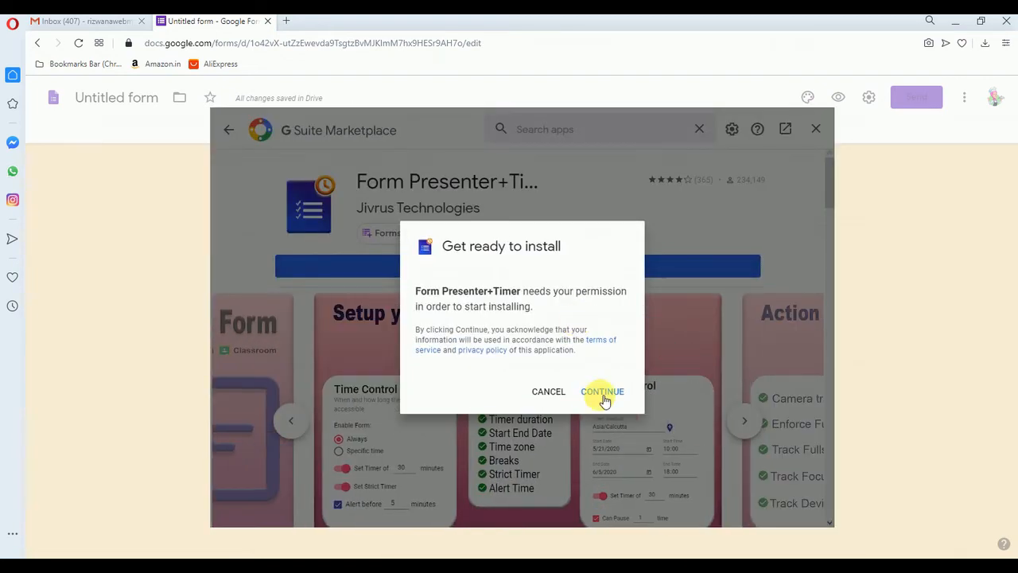
click(602, 390)
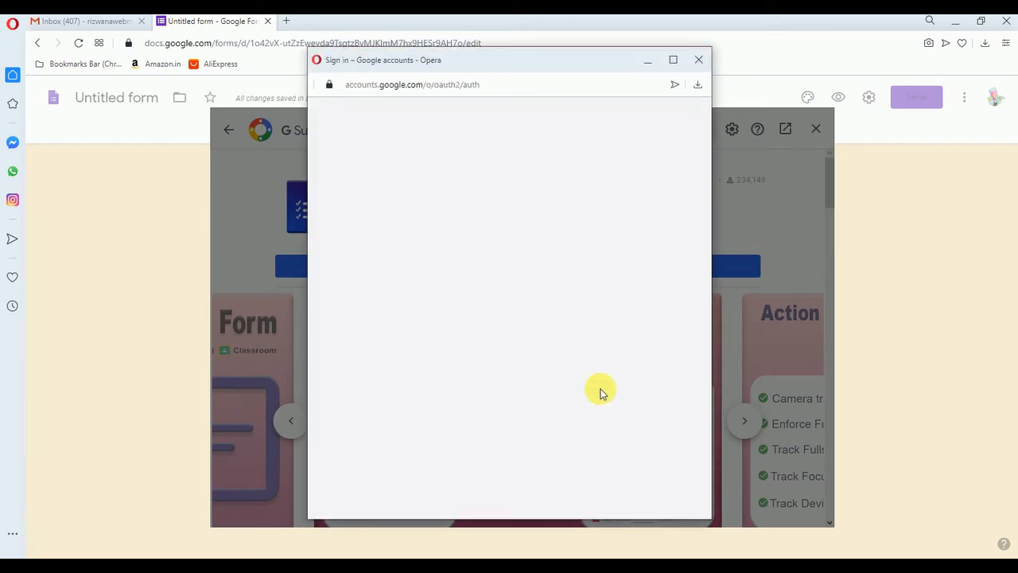
click(459, 301)
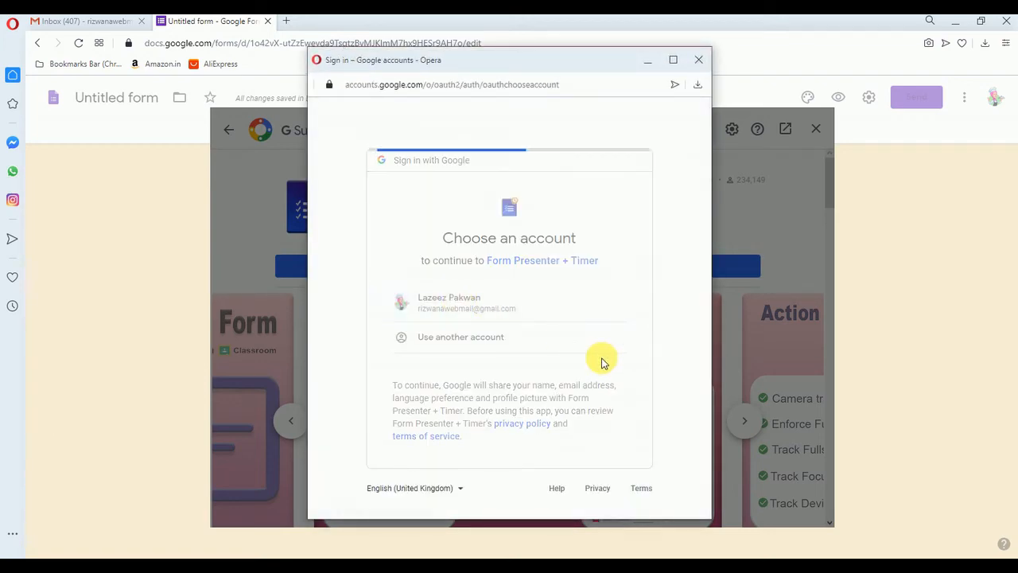
scroll(602, 364, down, 3)
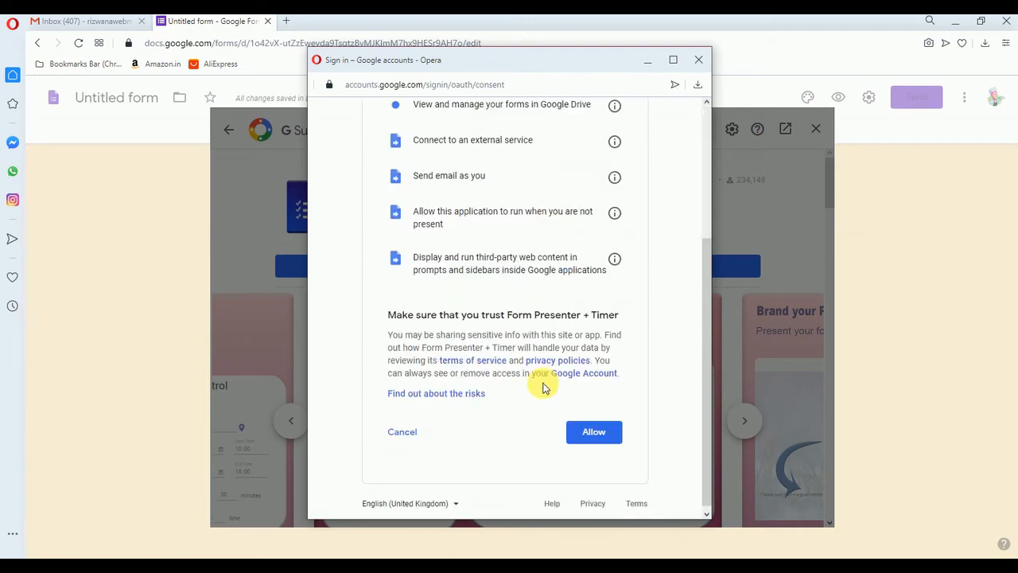
click(595, 430)
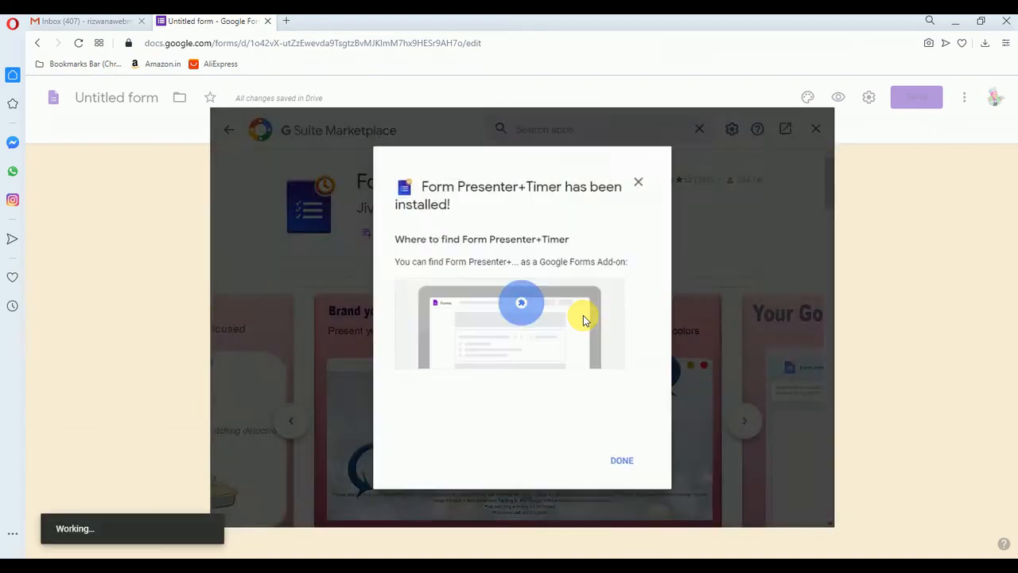
click(627, 465)
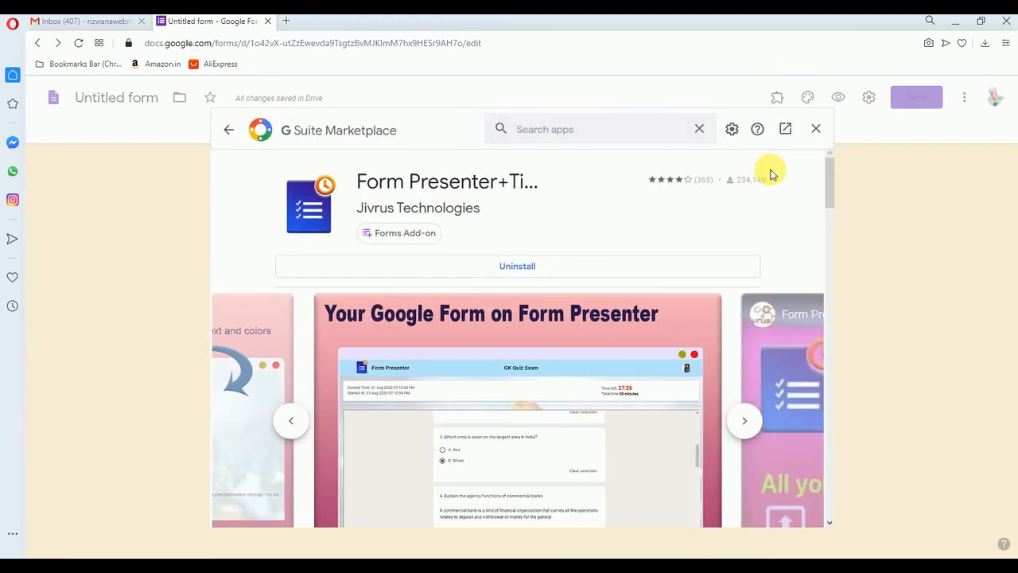
click(818, 130)
Step: Open the setup of the installed Form Presenter+Timer add-on
click(767, 99)
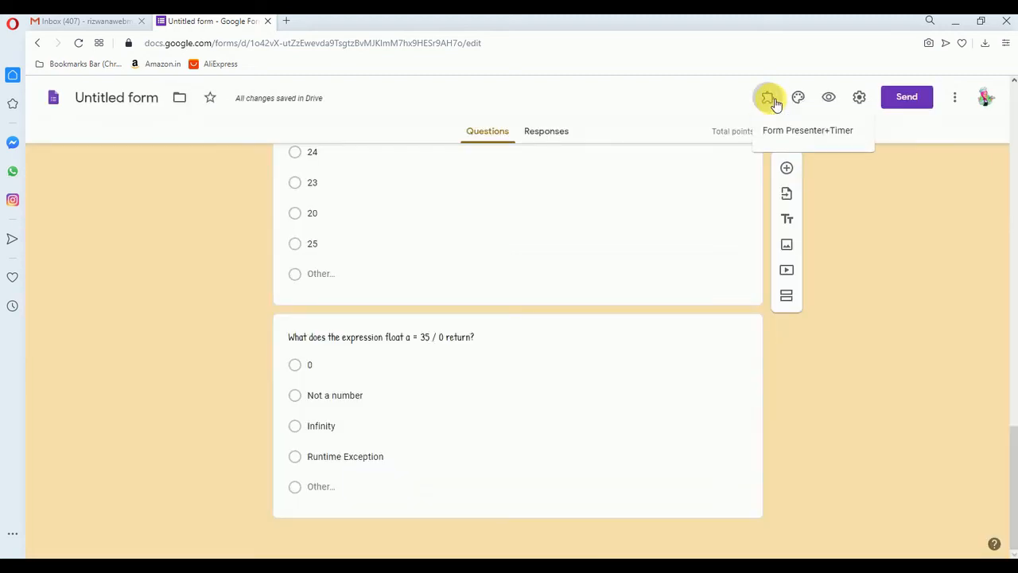
click(799, 132)
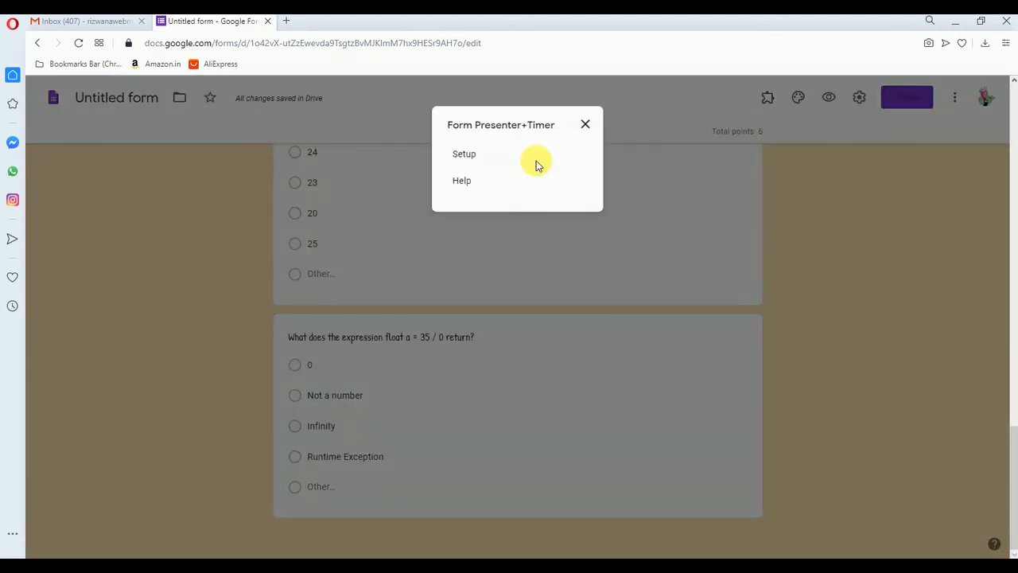
click(463, 155)
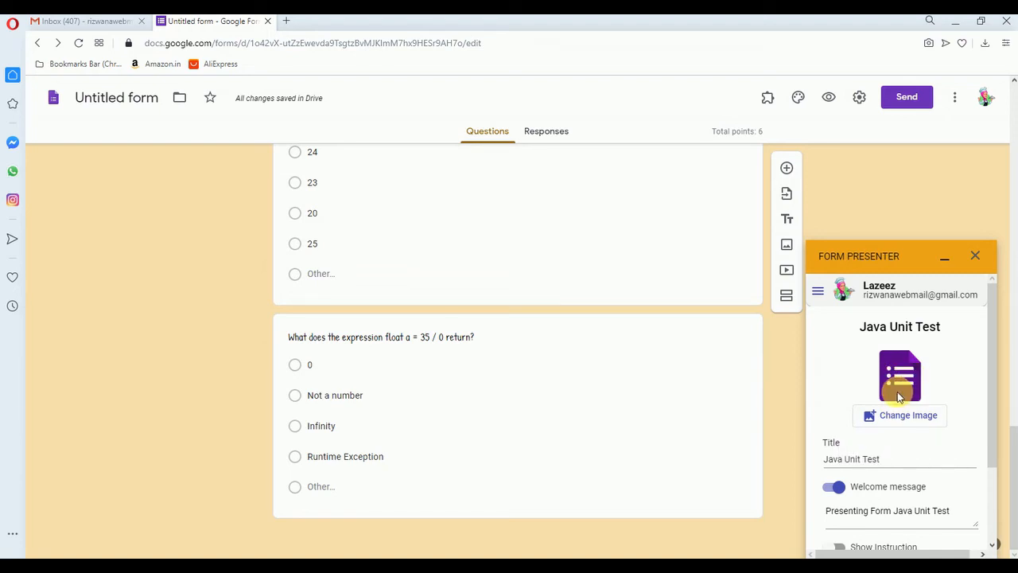
Step: In the add-on's Time Control settings, set the form's timer to 1 minute
scroll(899, 396, down, 3)
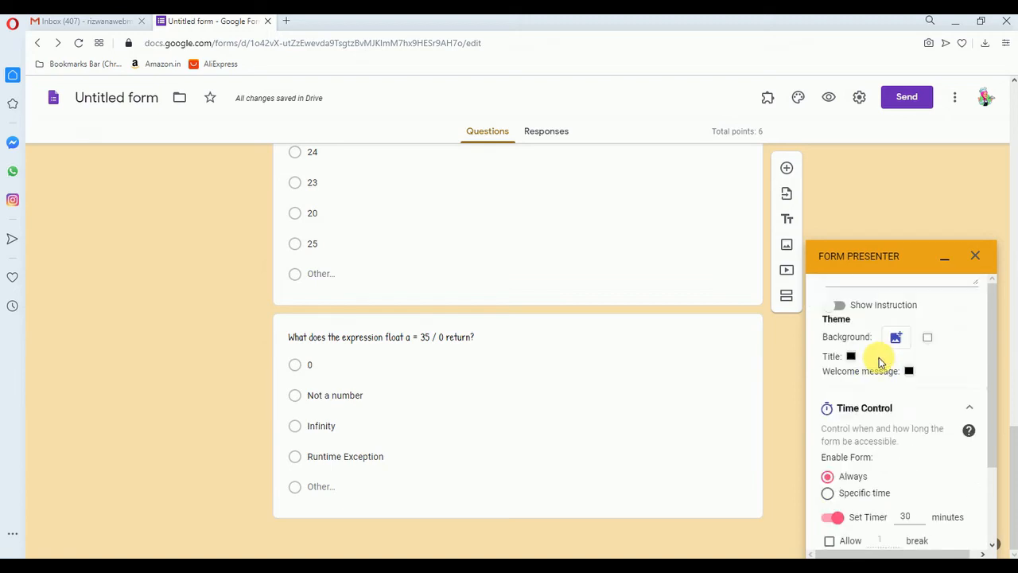
scroll(875, 359, up, 1)
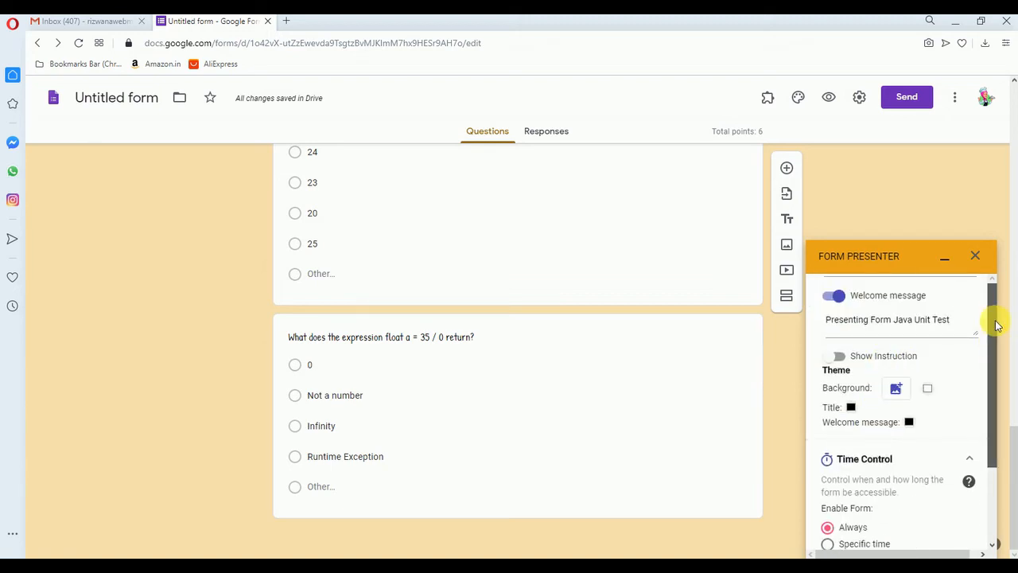
scroll(993, 338, down, 1)
scroll(991, 322, up, 1)
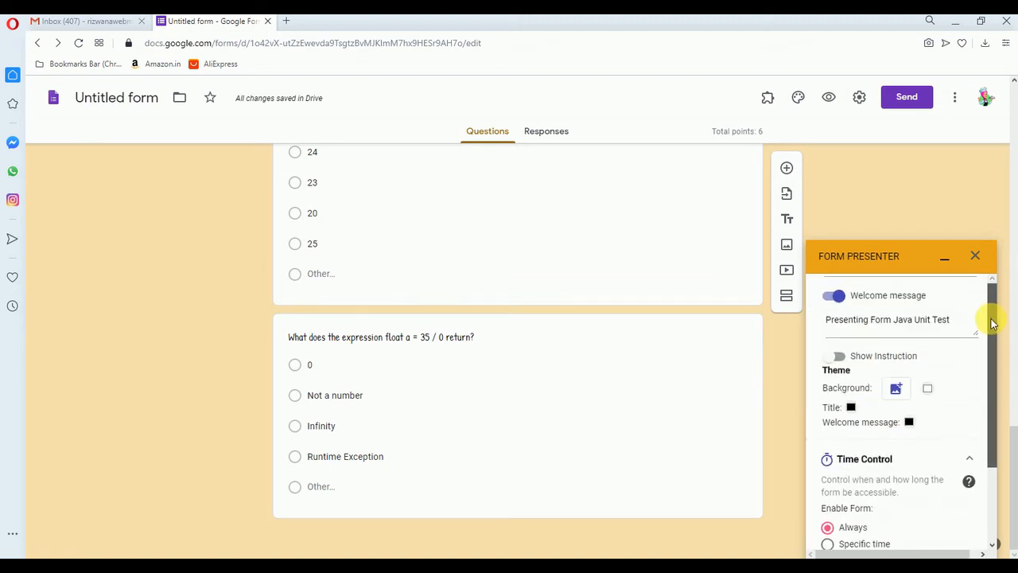
scroll(925, 350, up, 3)
scroll(925, 351, down, 3)
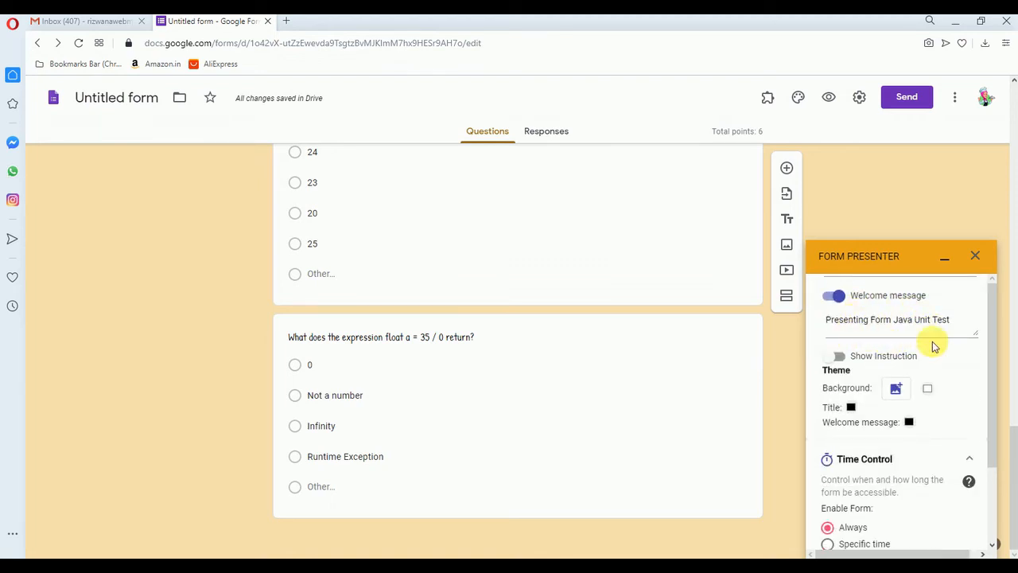
scroll(927, 363, down, 1)
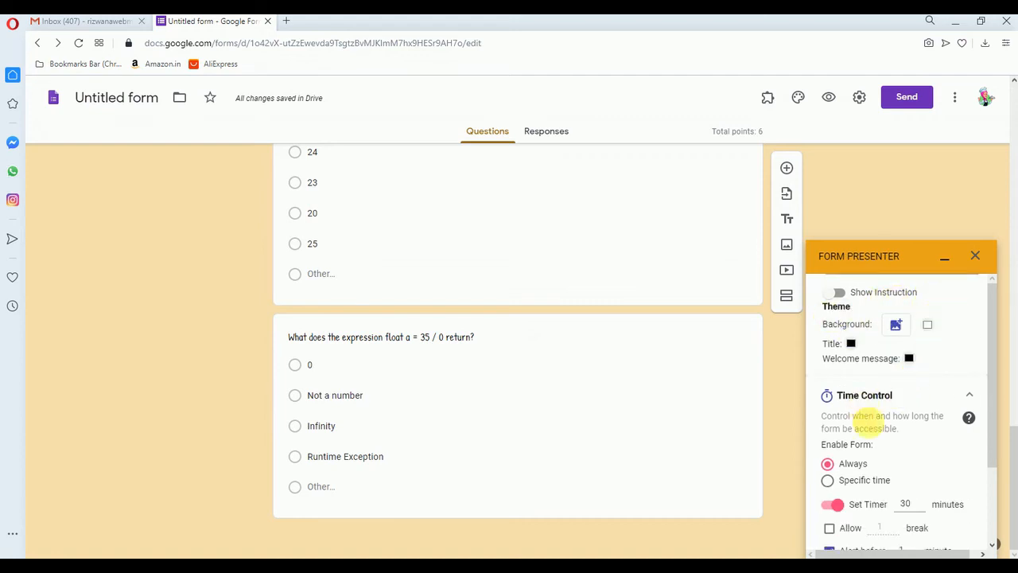
scroll(946, 440, down, 1)
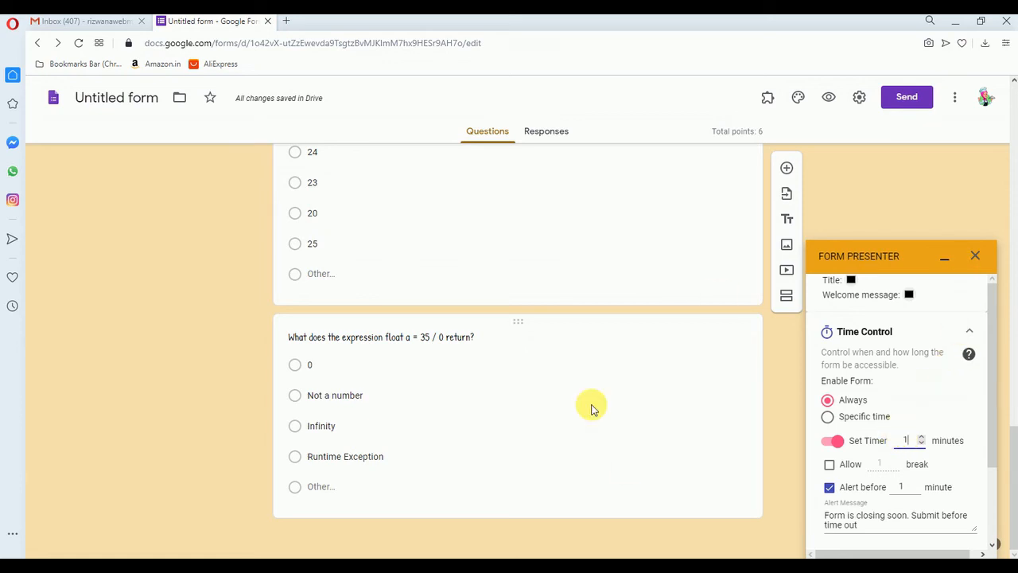
Step: Publish the timed form through the Form Presenter add-on
scroll(954, 457, down, 3)
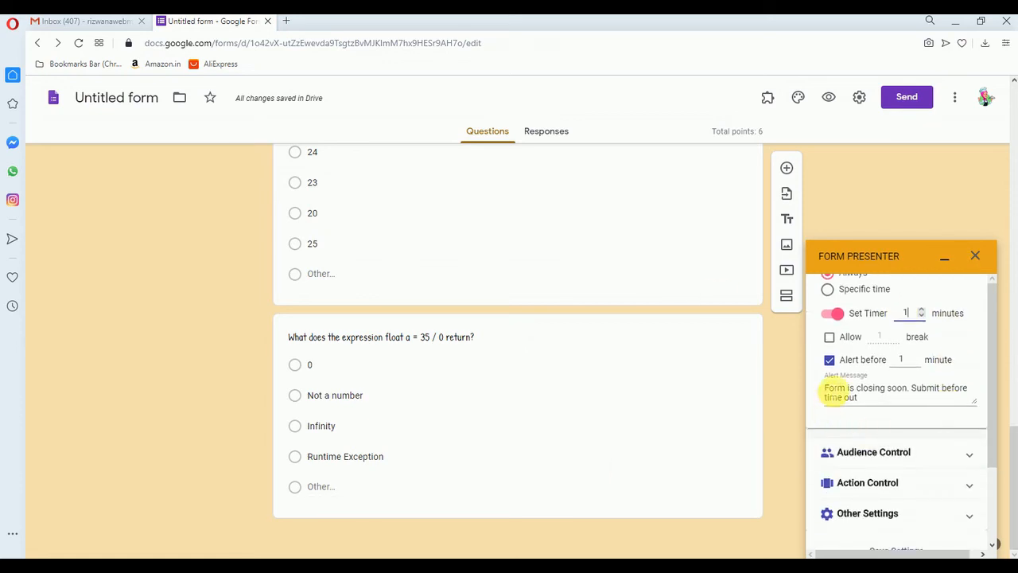
scroll(920, 473, down, 1)
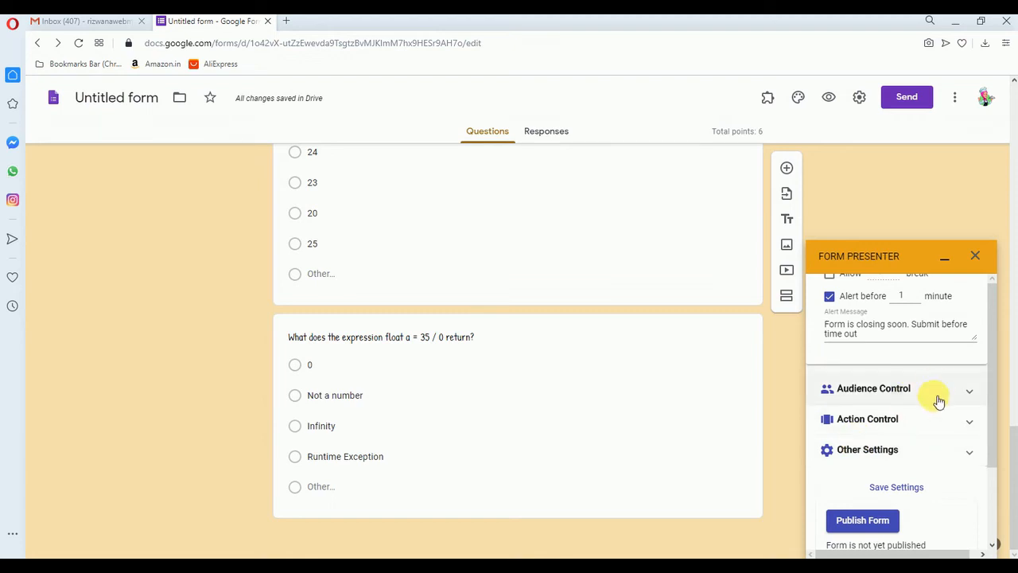
scroll(874, 509, down, 1)
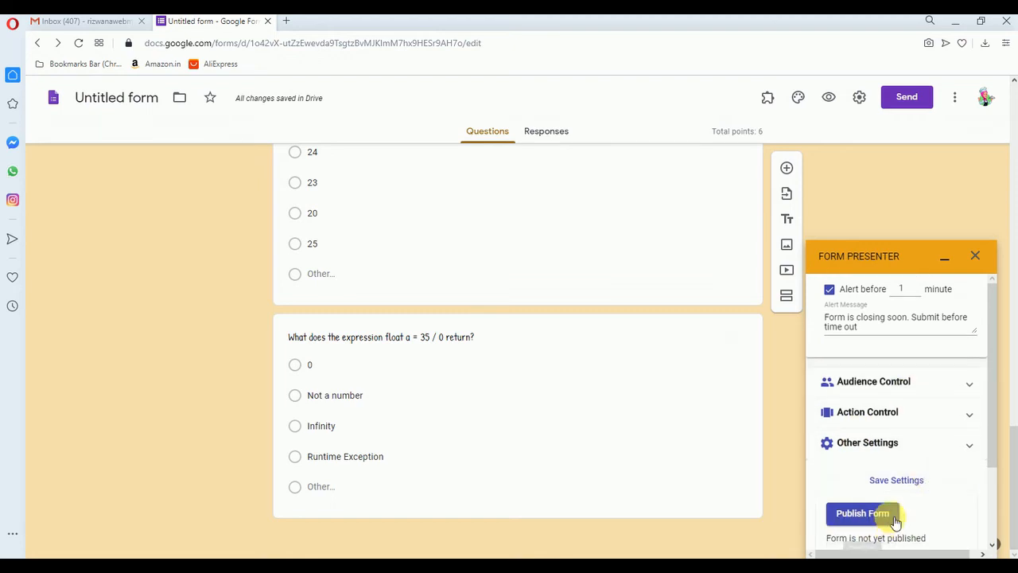
click(881, 514)
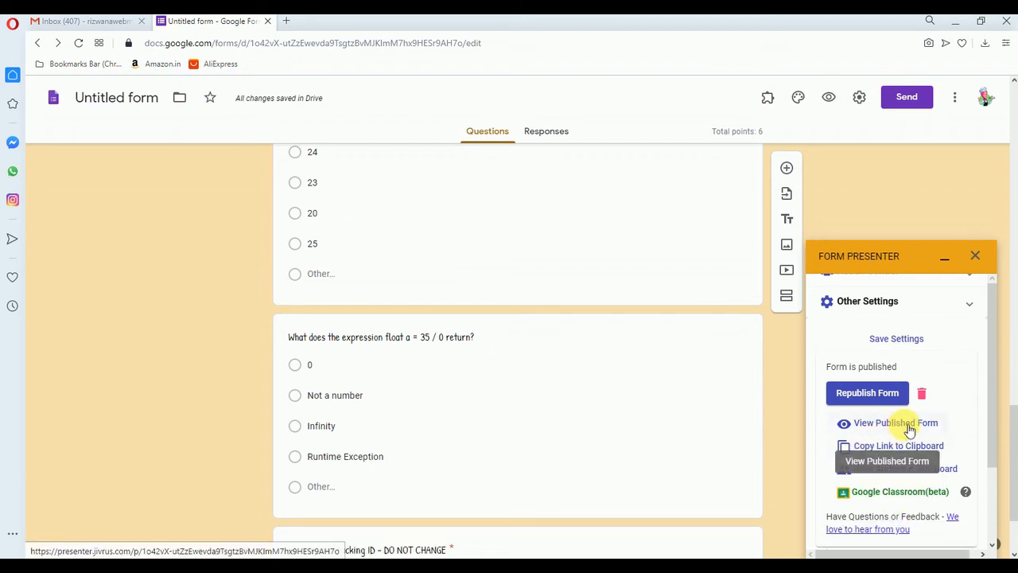
Step: View the published form, start the timed Java Unit Test, and examine its countdown and questions
click(909, 430)
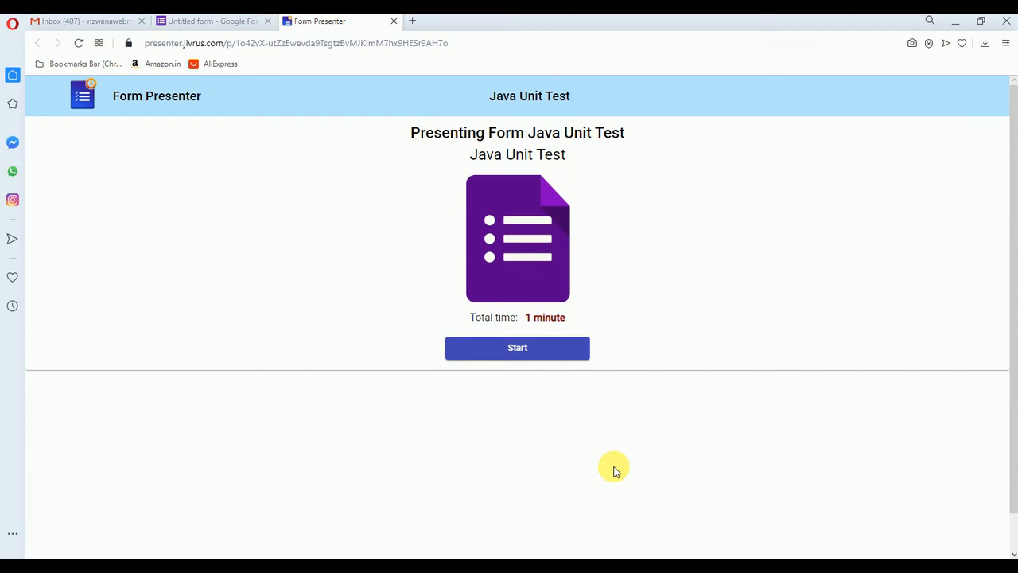
click(518, 350)
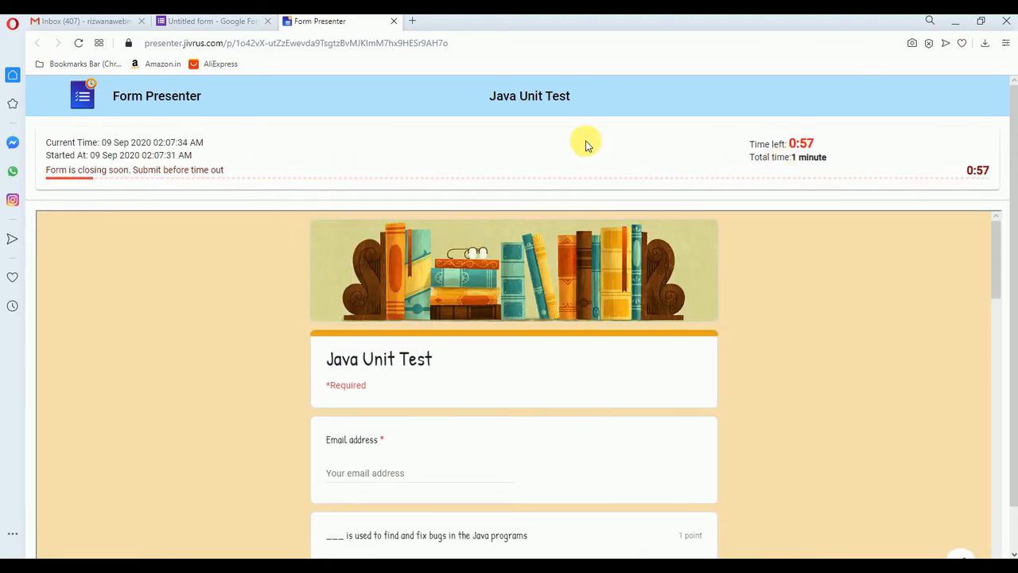
scroll(593, 214, down, 1)
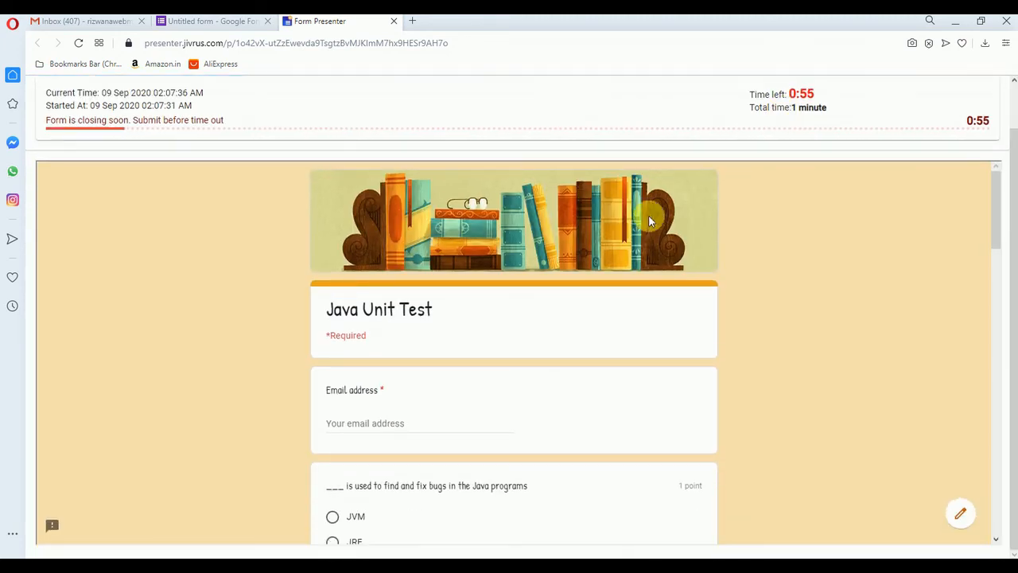
scroll(709, 342, down, 3)
scroll(708, 342, up, 4)
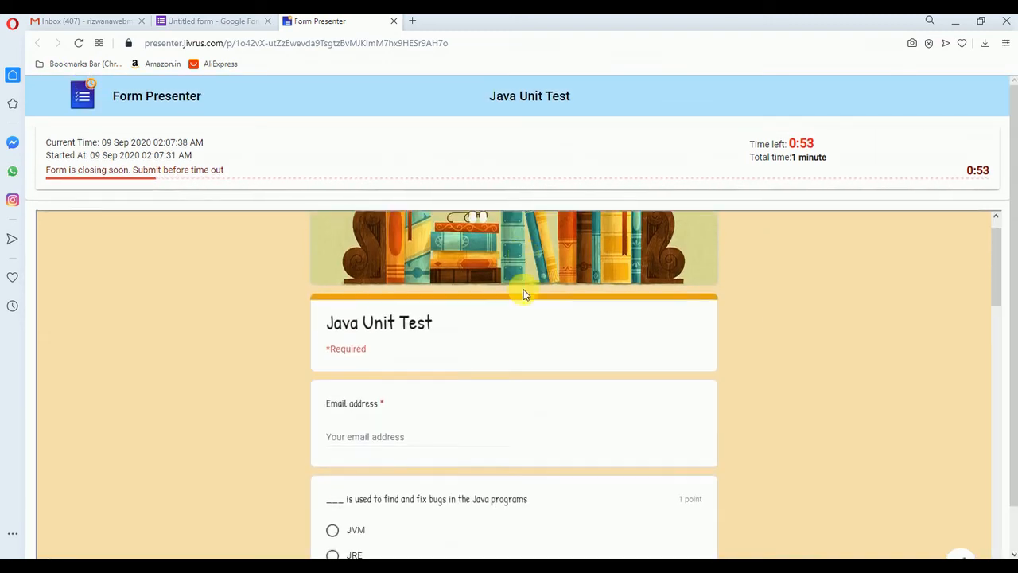
scroll(431, 336, down, 2)
scroll(424, 357, up, 2)
scroll(409, 348, down, 2)
Step: Fill in the respondent's e-mail address and answer the question about finding and fixing bugs in Java programs with "JVM"
click(413, 282)
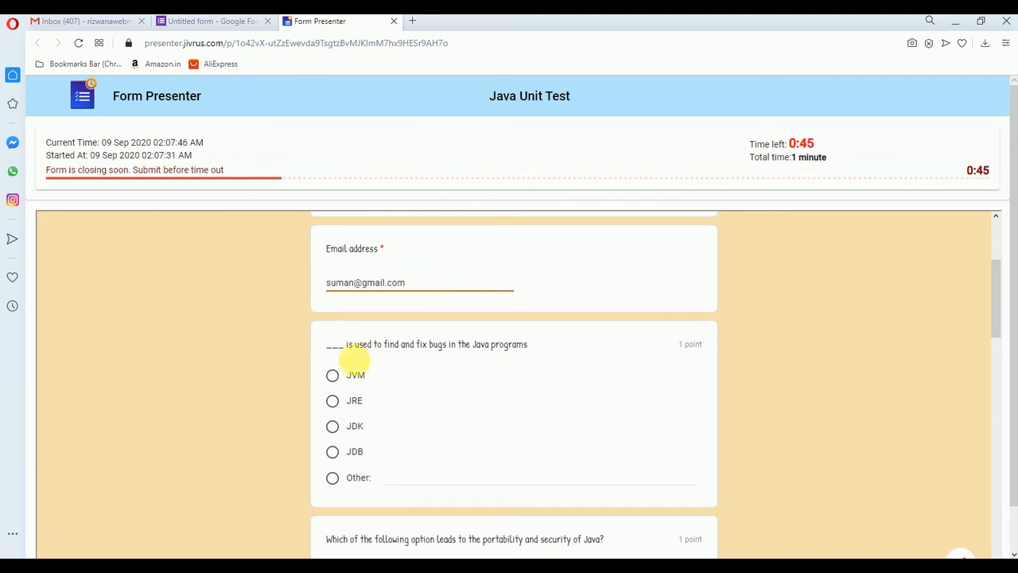
click(354, 373)
scroll(363, 371, down, 4)
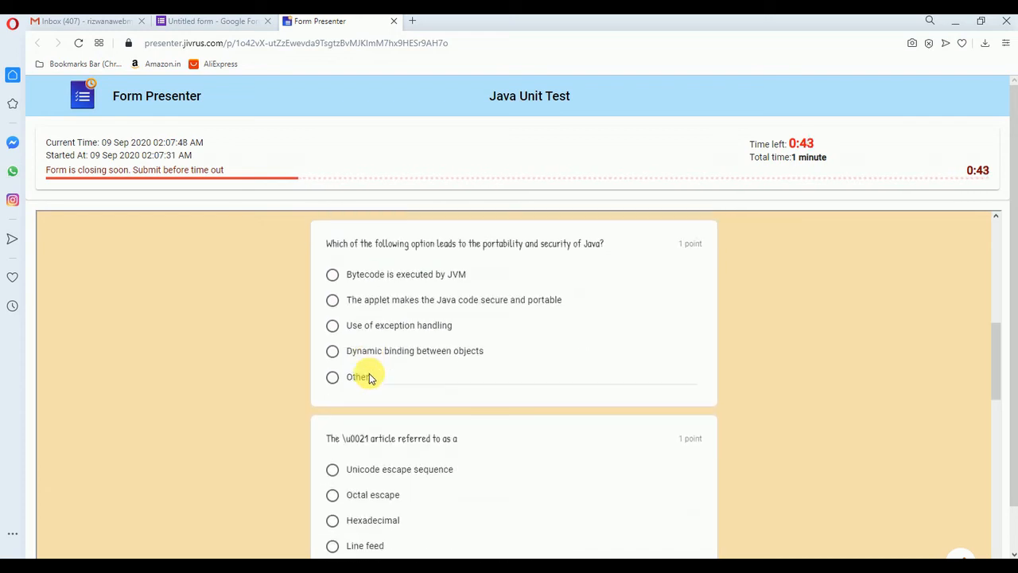
Step: Answer the portability and security question with "Bytecode is executed by JVM" and the \u0021 article question with "Unicode escape sequence"
click(334, 275)
scroll(409, 363, down, 3)
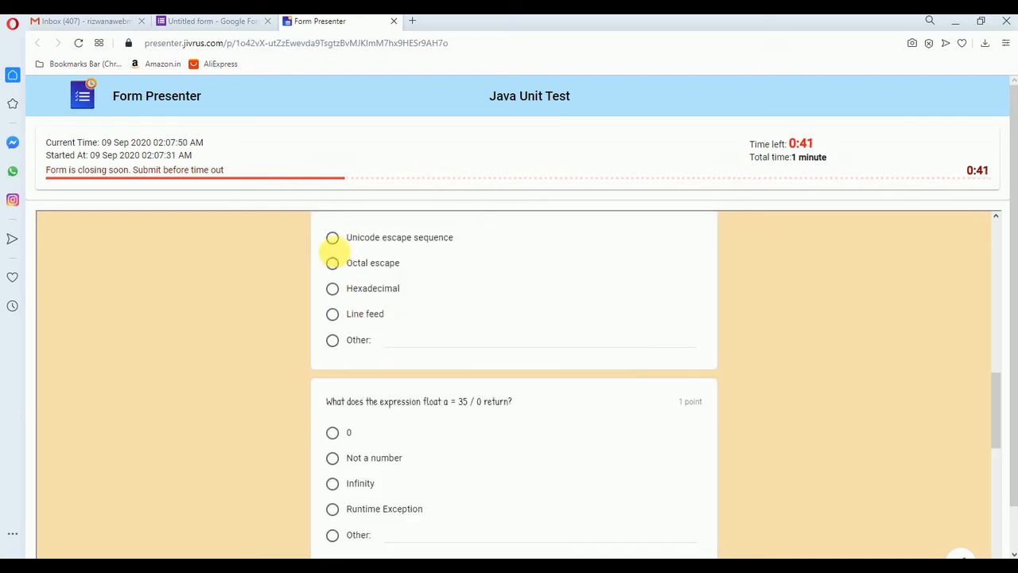
click(332, 237)
Step: Answer the float a = 35 / 0 question with "Runtime Exception" and the ++z + y - y + z + x++ question with "23"
scroll(363, 350, down, 3)
click(334, 405)
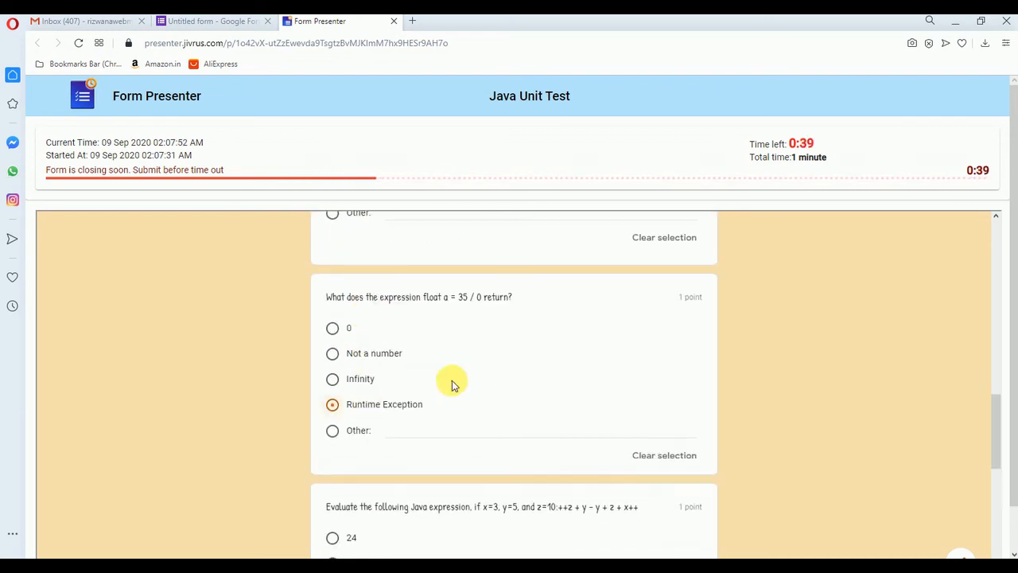
scroll(454, 381, down, 3)
click(332, 380)
Step: Answer the question about what is not a Java feature with "Architecture Neutral" and submit the test
scroll(509, 419, down, 3)
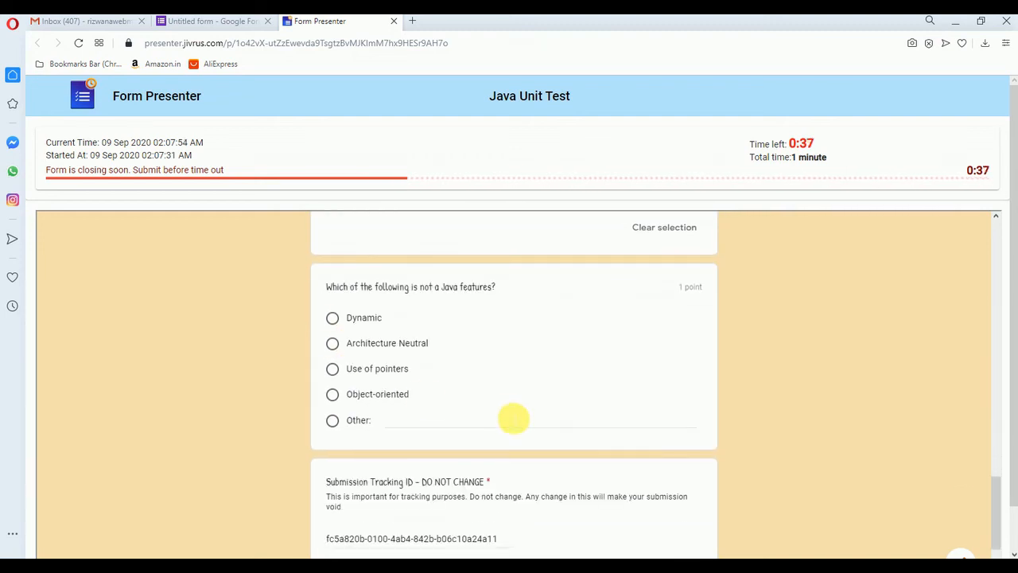
click(341, 349)
scroll(445, 368, down, 3)
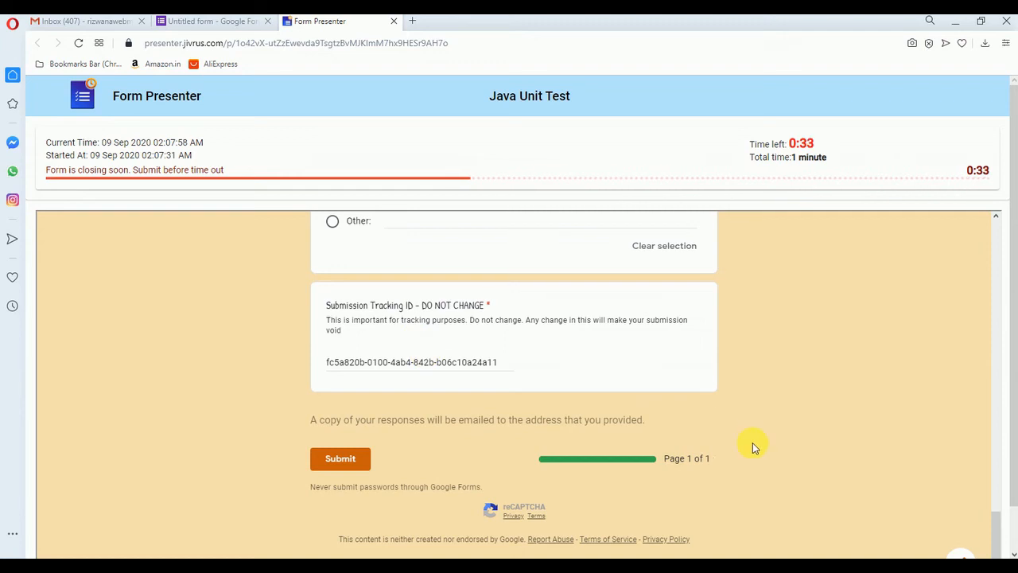
scroll(810, 414, up, 10)
scroll(811, 413, down, 10)
click(342, 460)
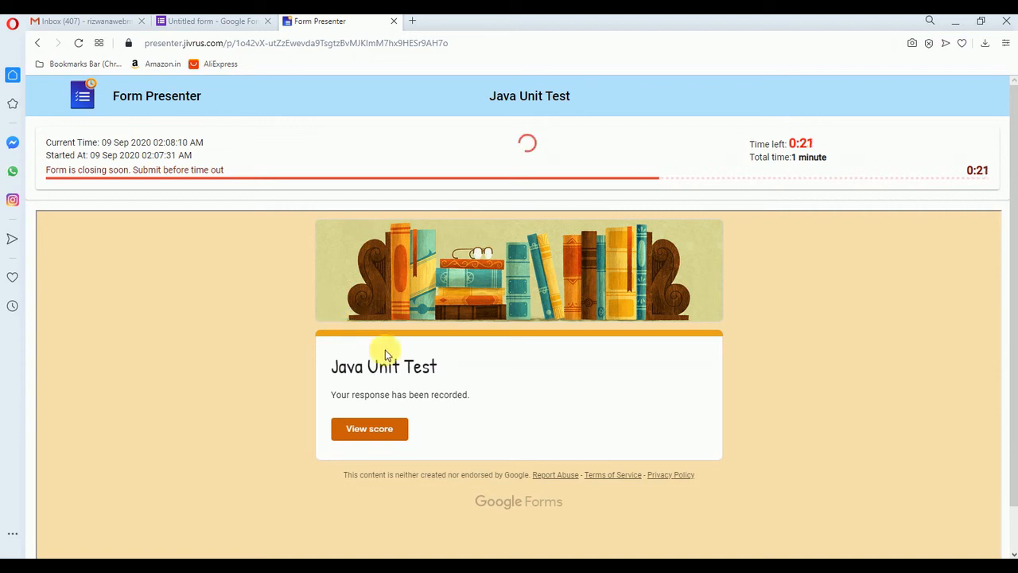
Step: View the score of the submitted test and examine the total points and the marking of each answer
click(389, 435)
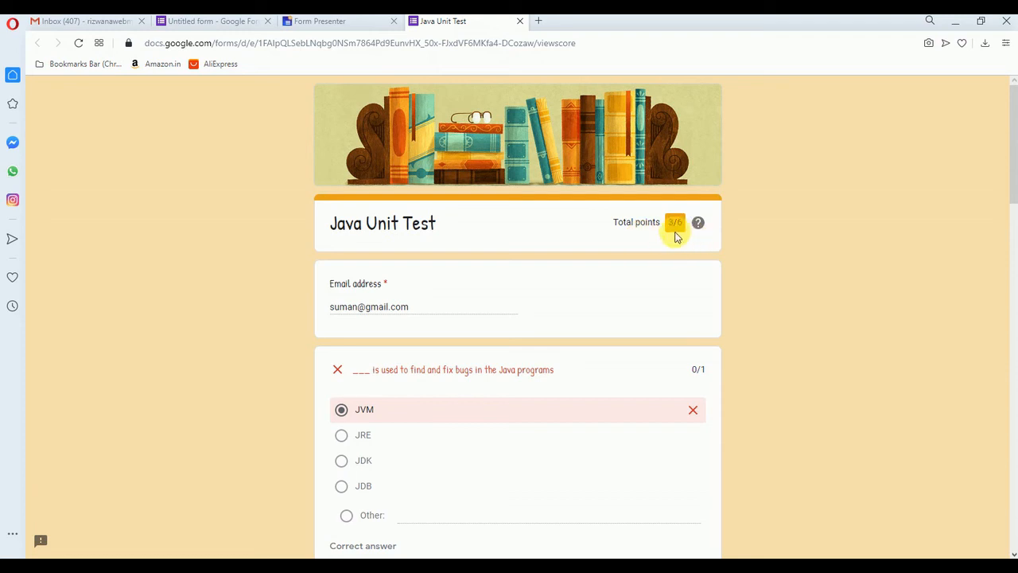
scroll(658, 262, down, 3)
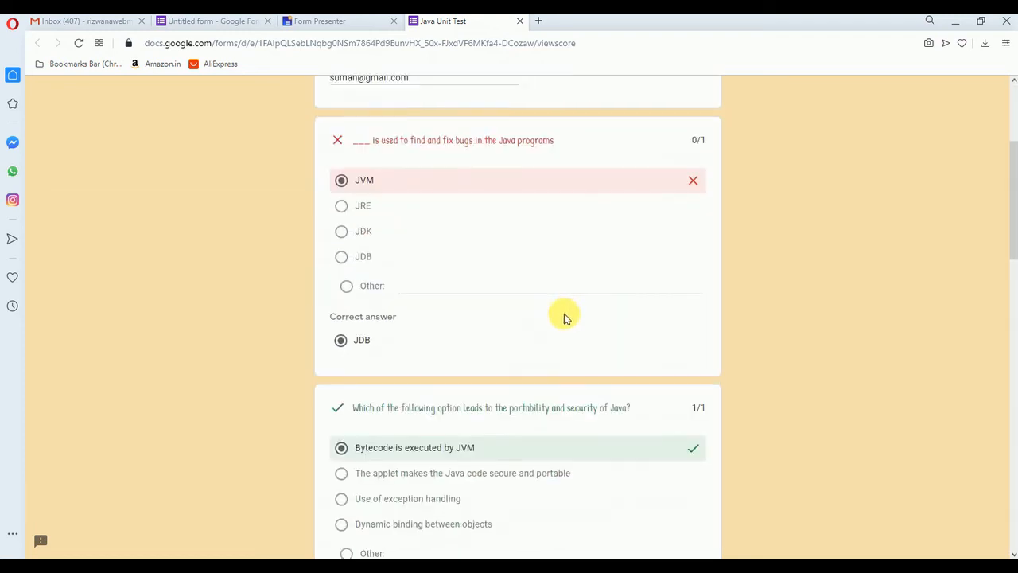
scroll(585, 260, down, 7)
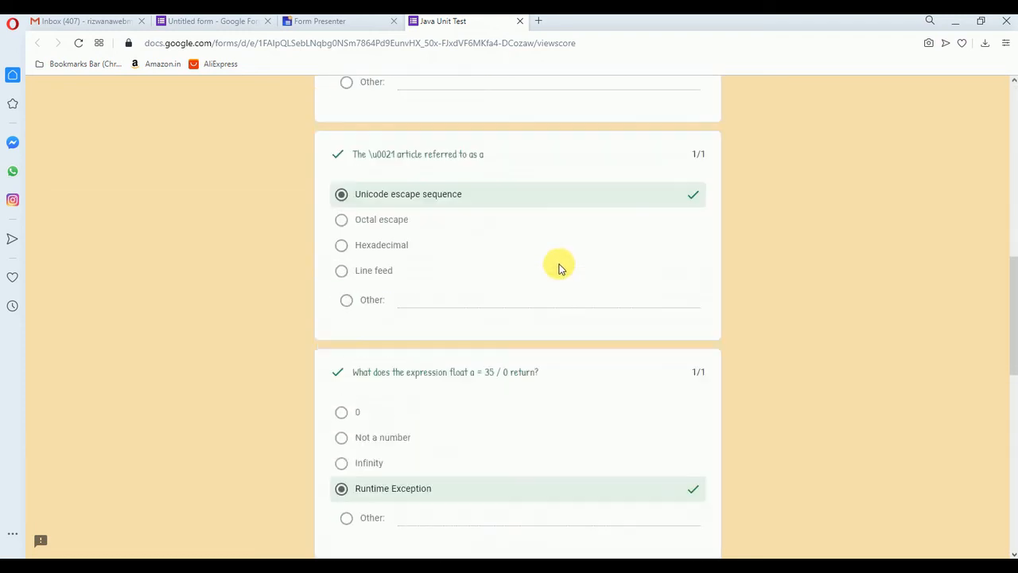
scroll(564, 275, down, 5)
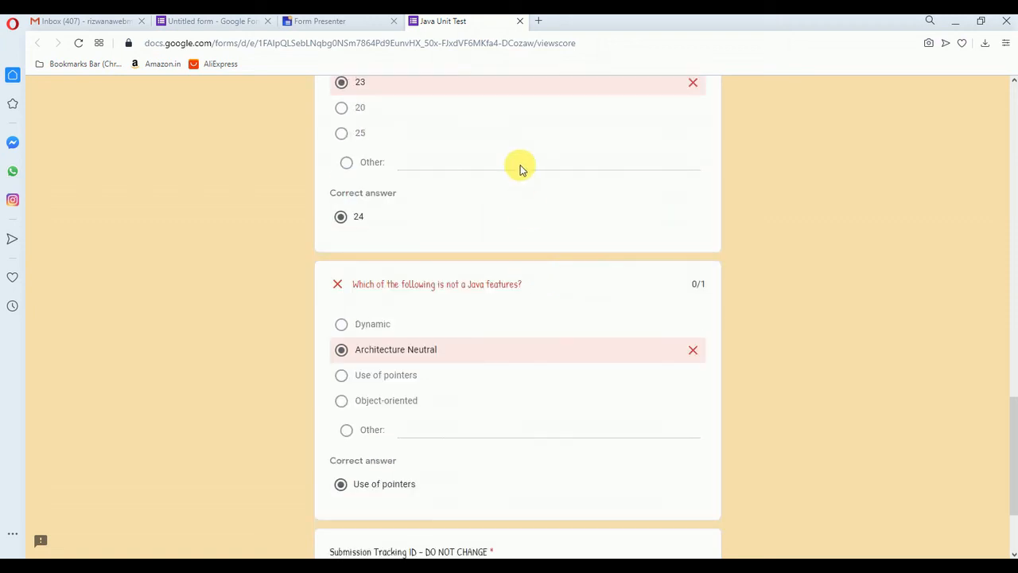
scroll(606, 380, down, 2)
scroll(550, 359, up, 15)
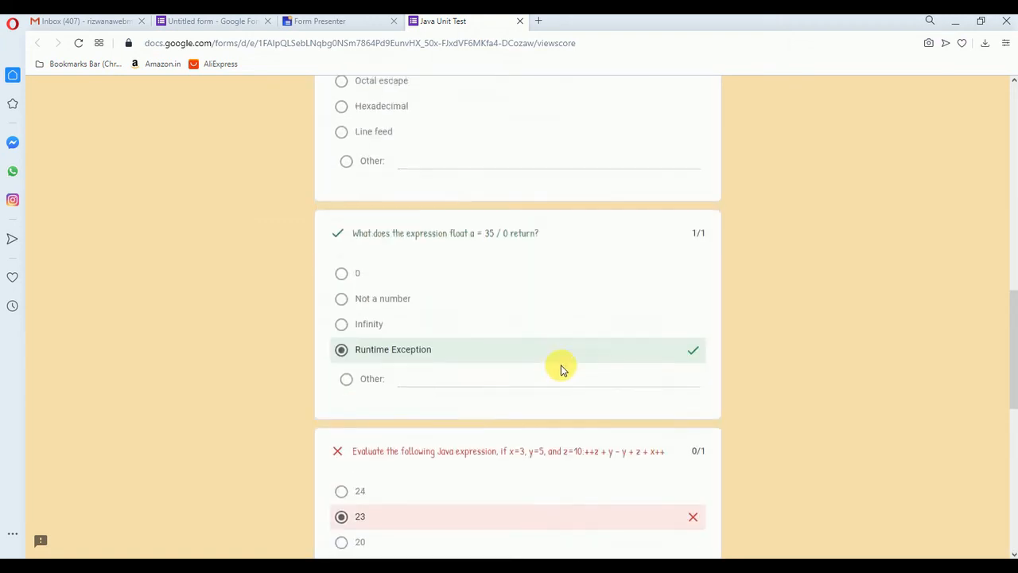
scroll(560, 367, up, 2)
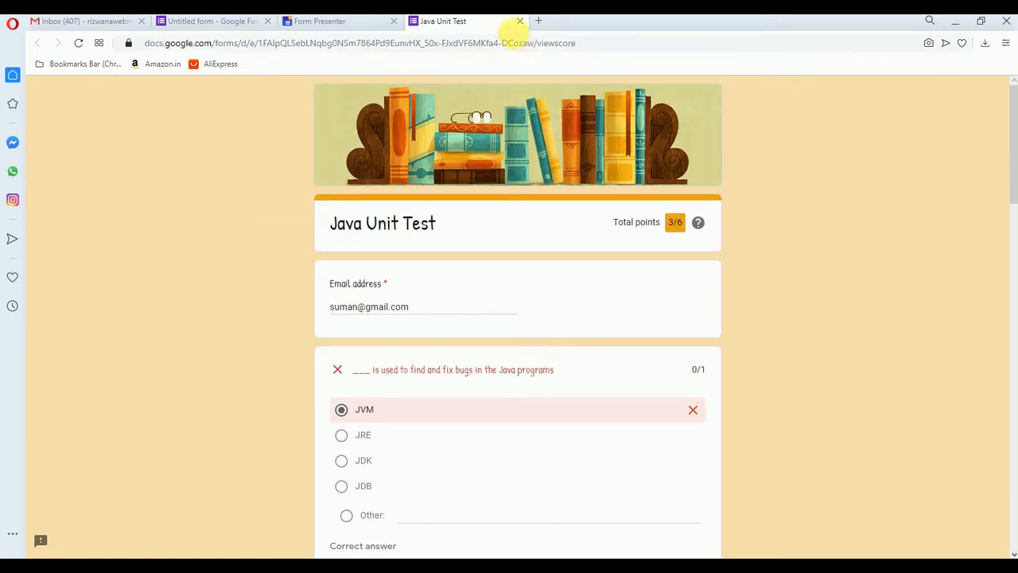
Step: Close the score and published-form pages and examine the summary of the form's responses, including insights, scores and answer charts
click(519, 20)
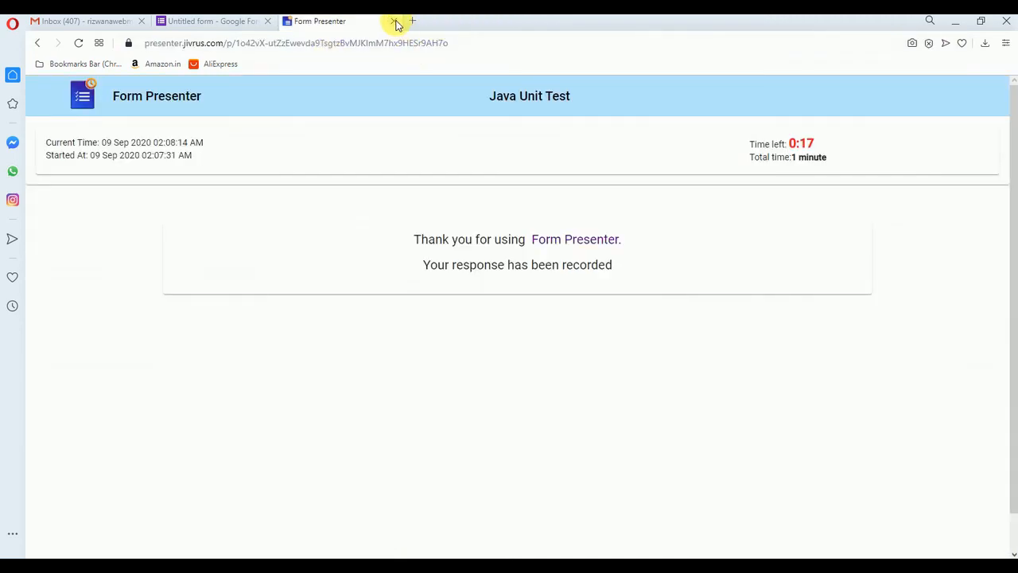
click(396, 24)
scroll(636, 381, up, 5)
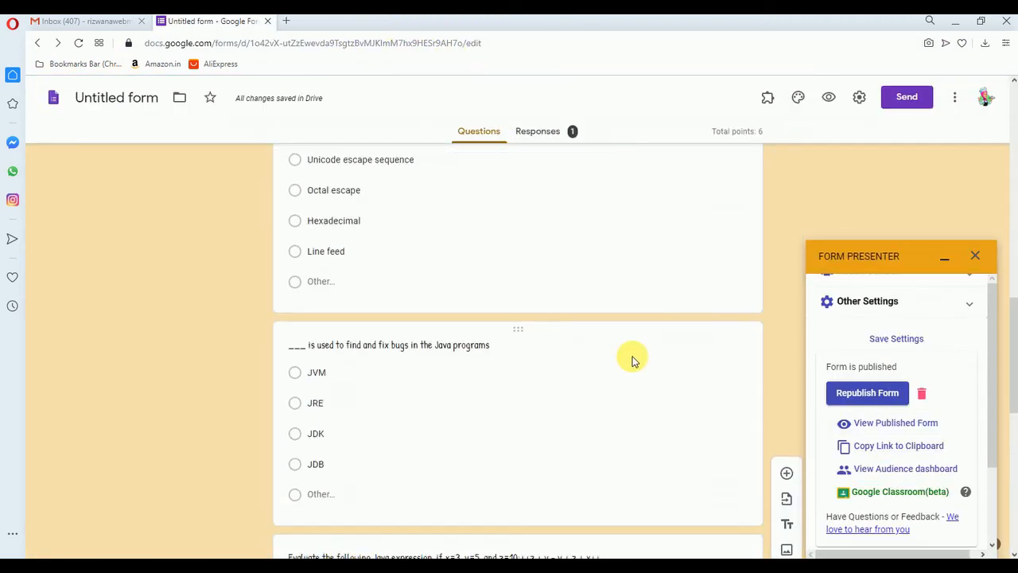
scroll(634, 354, up, 8)
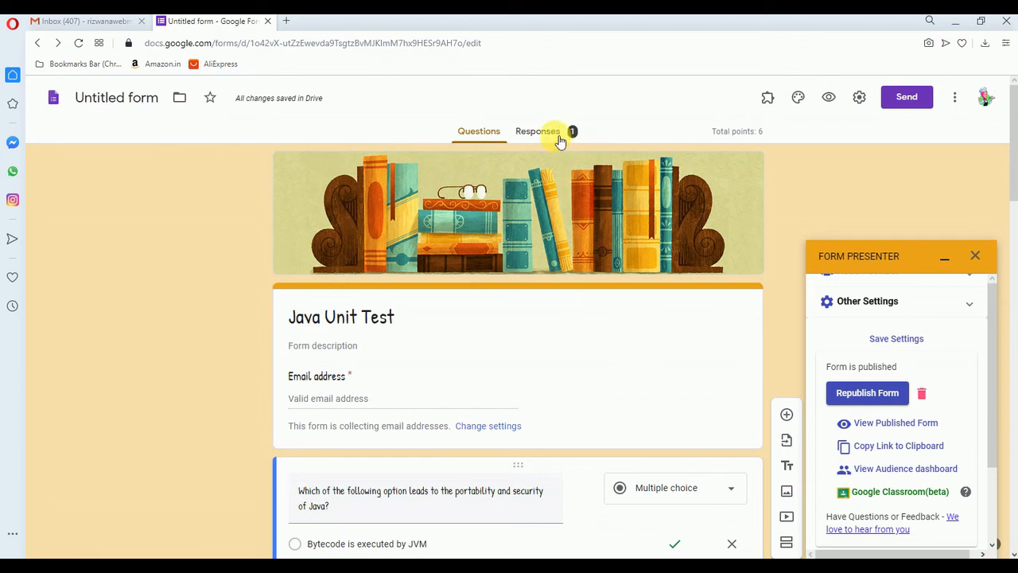
click(559, 137)
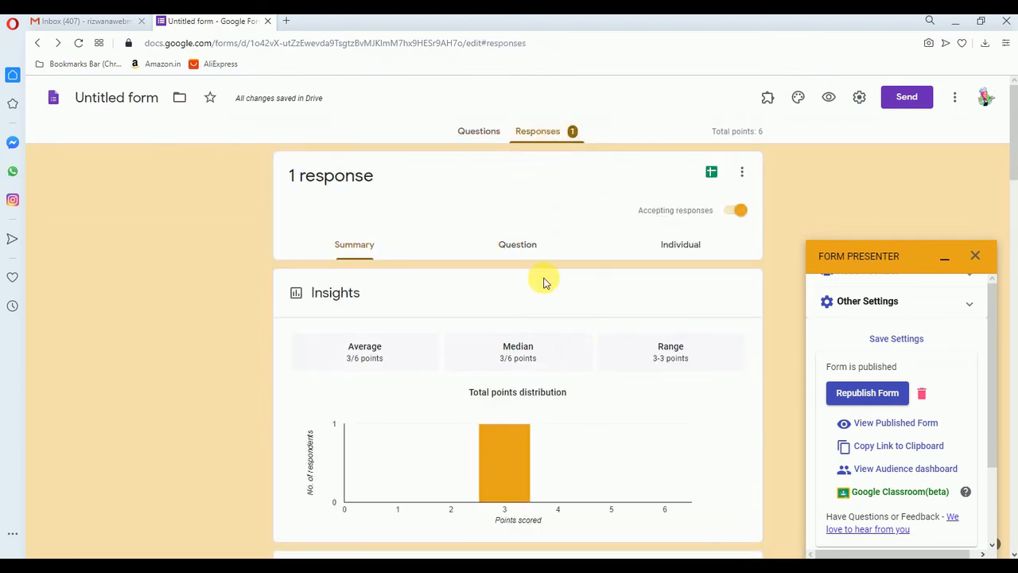
scroll(544, 282, down, 6)
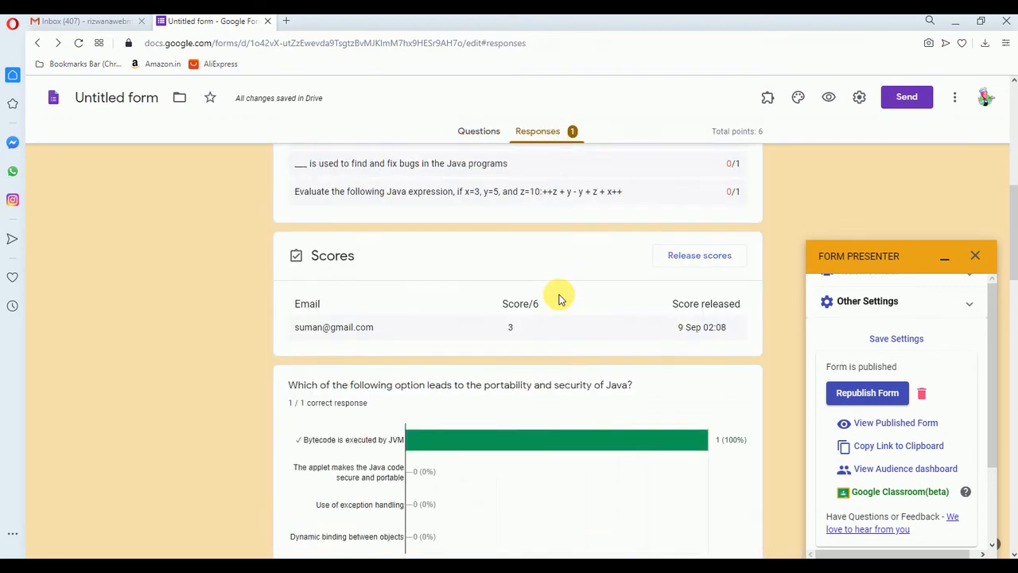
scroll(559, 298, up, 3)
scroll(559, 298, down, 5)
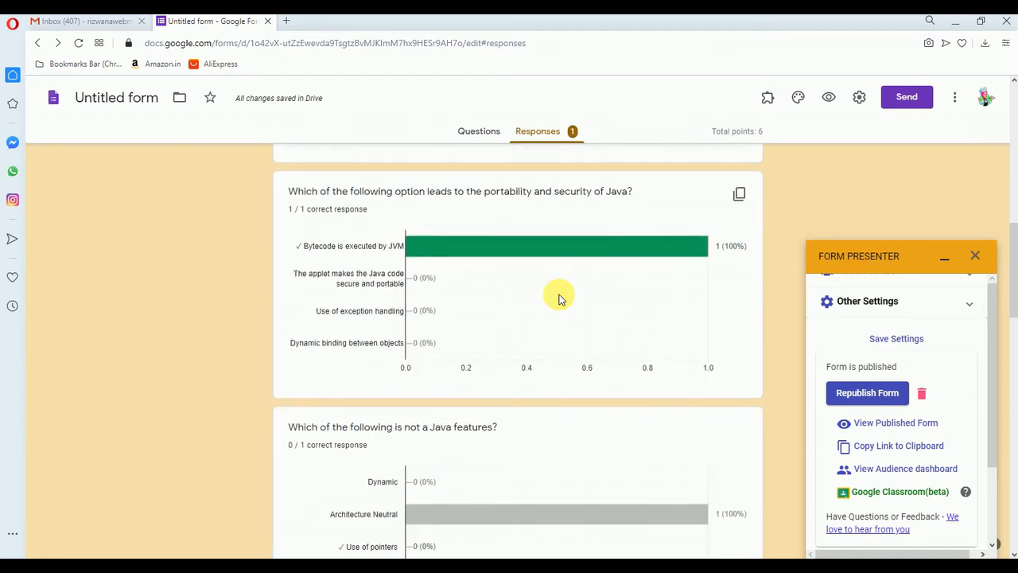
scroll(559, 298, down, 10)
scroll(559, 298, up, 4)
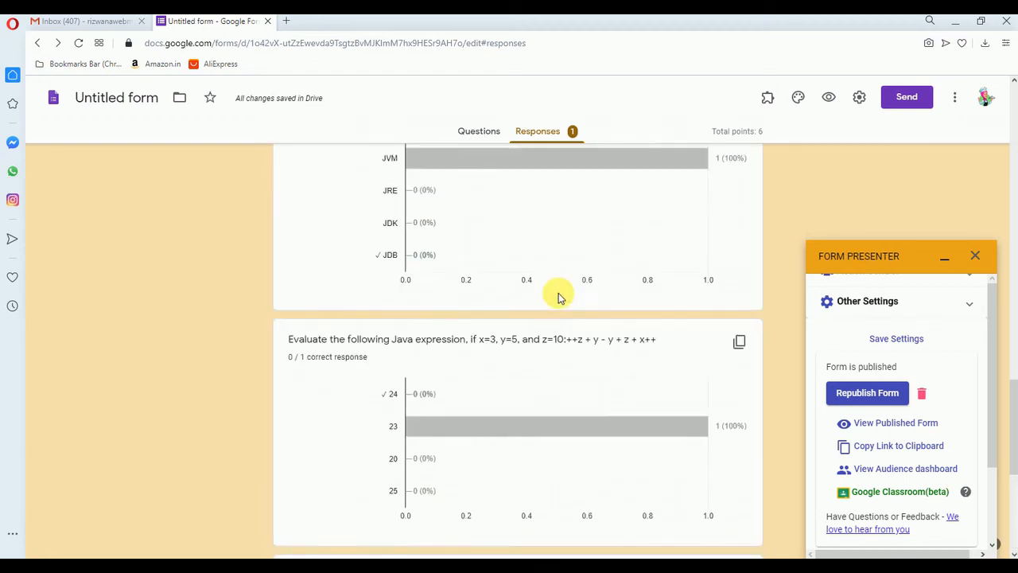
scroll(559, 296, up, 8)
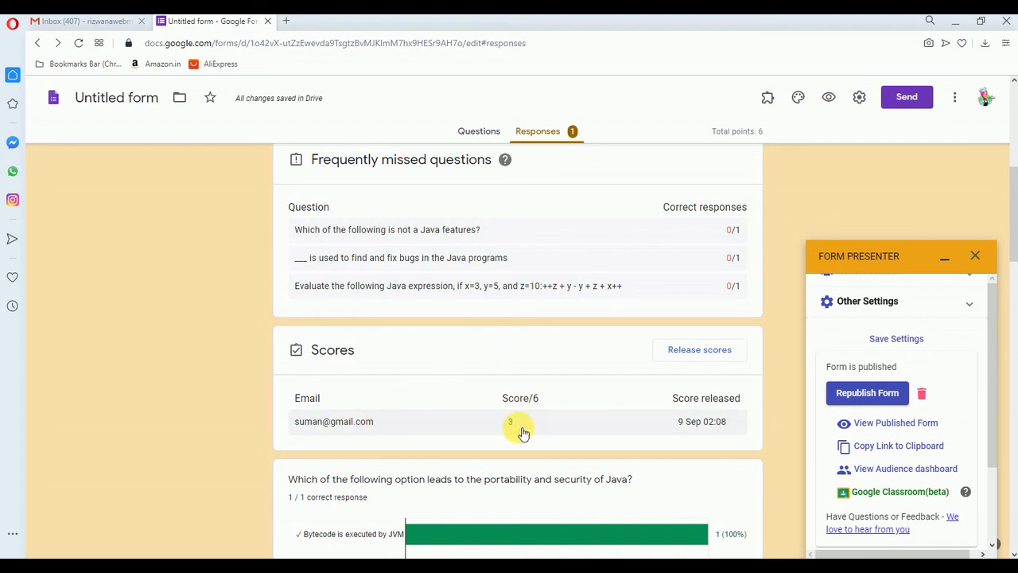
Step: Open the respondent's individual response from the scores list and examine the grading of each question
click(566, 421)
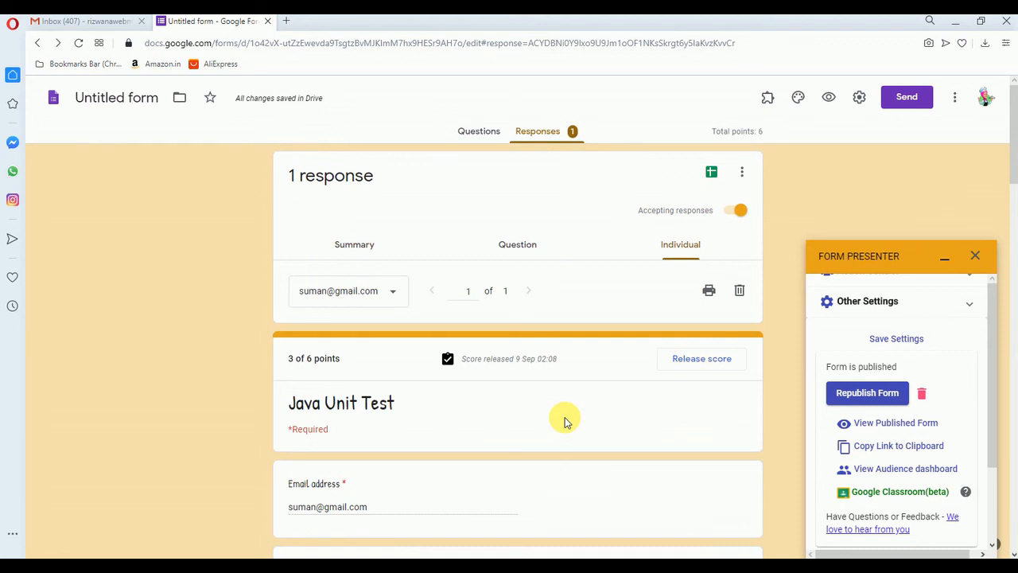
scroll(563, 422, down, 3)
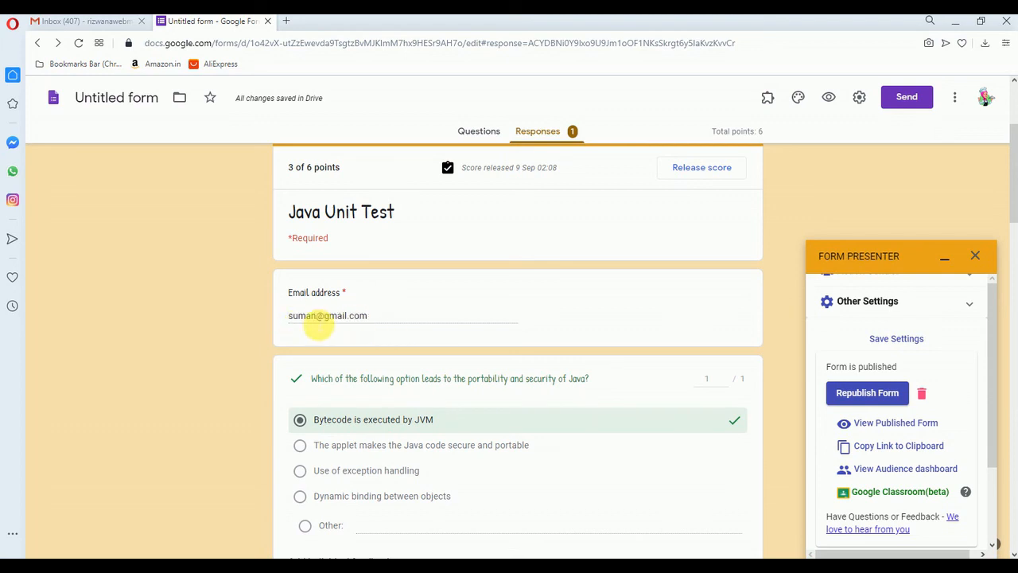
scroll(389, 319, down, 10)
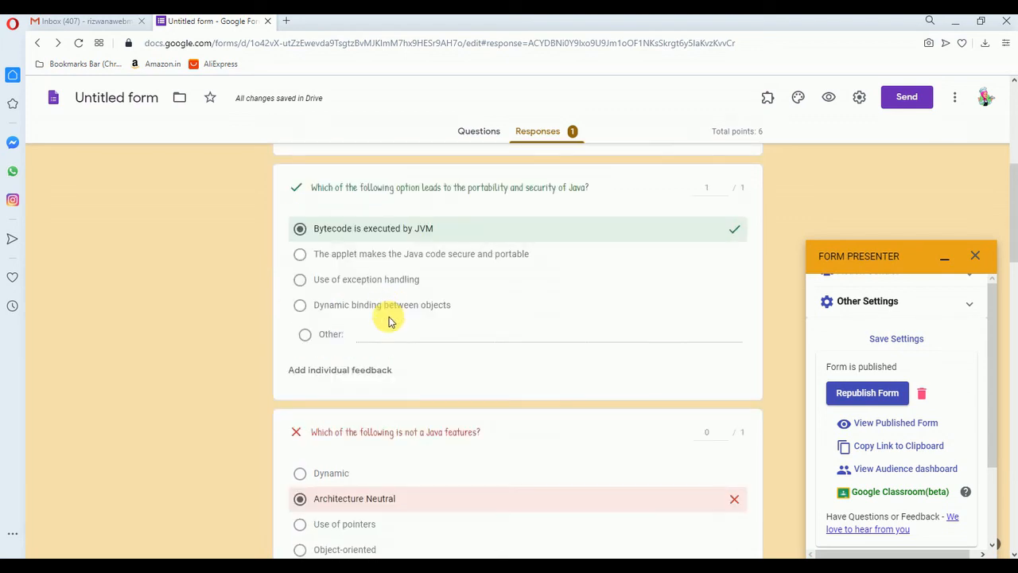
scroll(394, 319, down, 6)
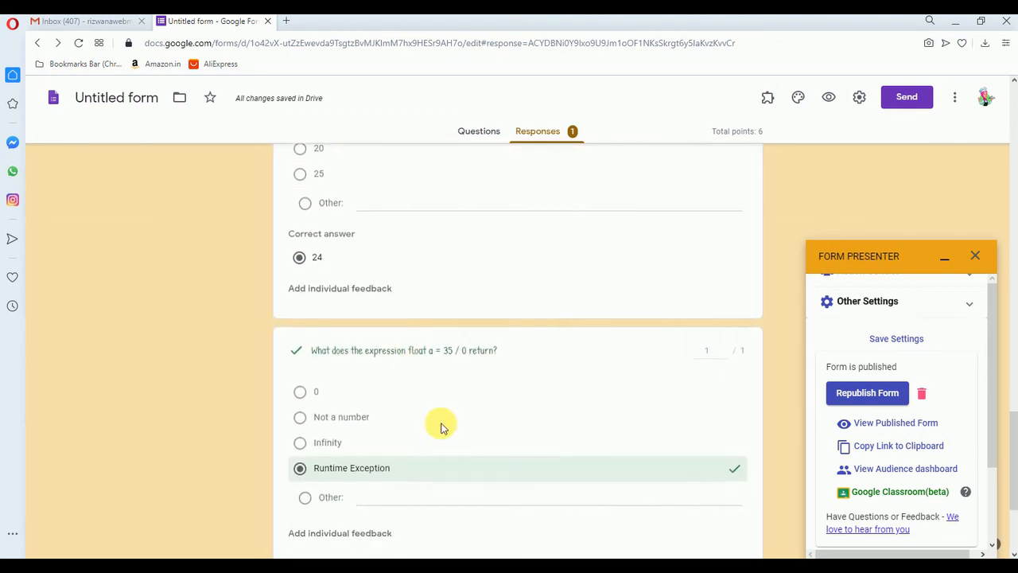
scroll(443, 432, up, 8)
scroll(443, 432, up, 10)
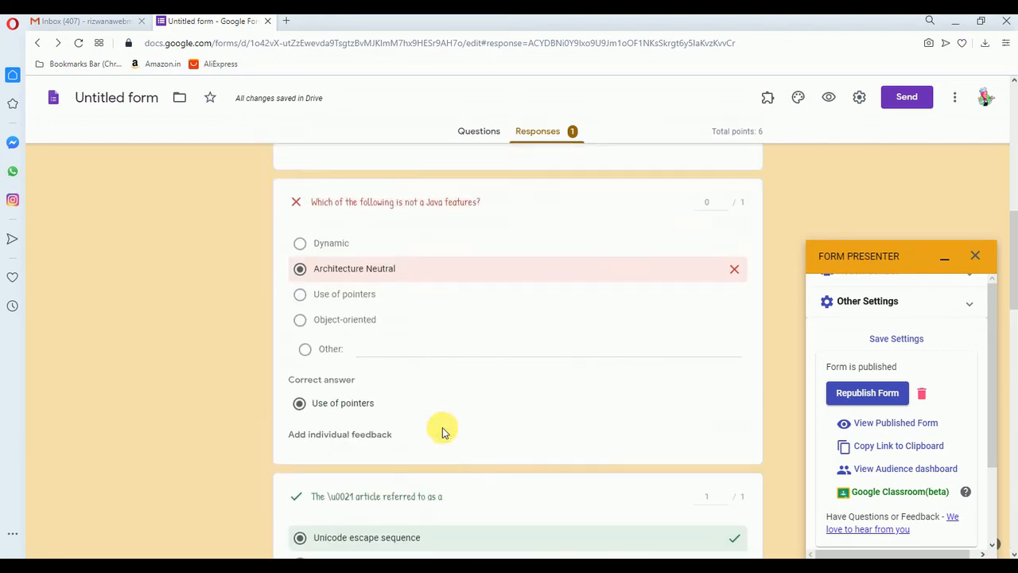
Step: Examine the Form Presenter add-on's audience invitation, publishing and presentation settings, and close the add-on
click(898, 392)
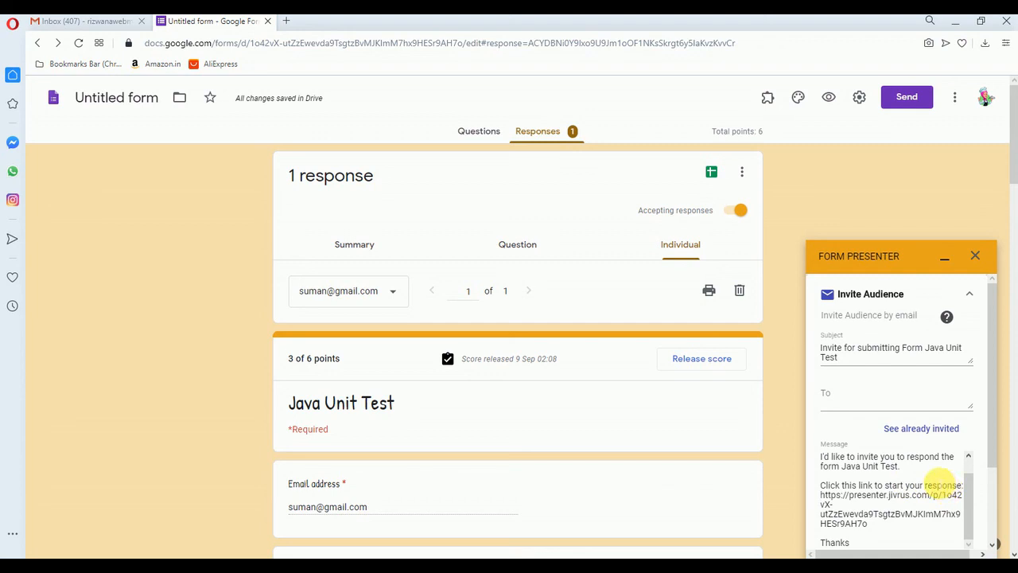
scroll(943, 481, up, 5)
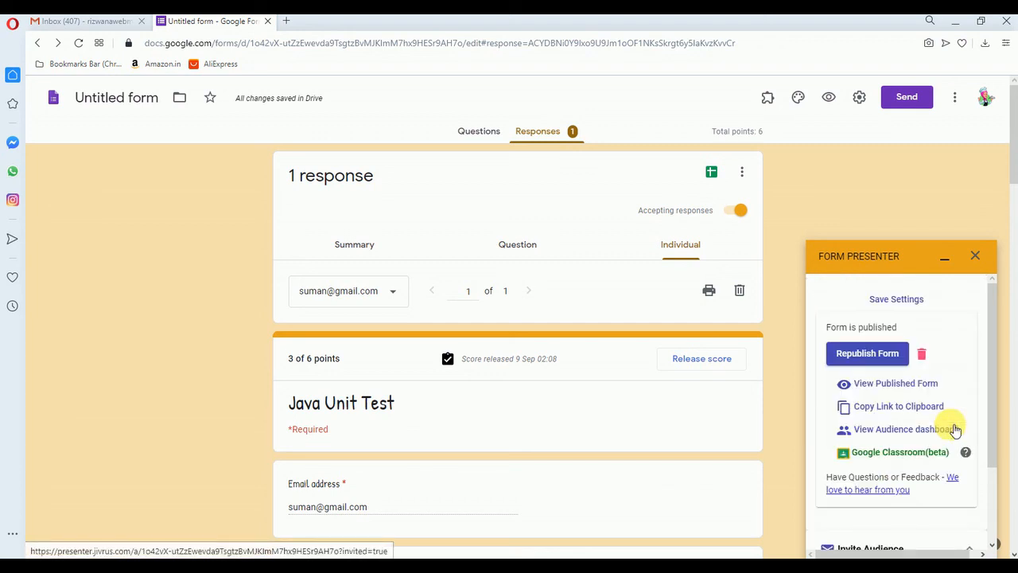
scroll(954, 430, down, 3)
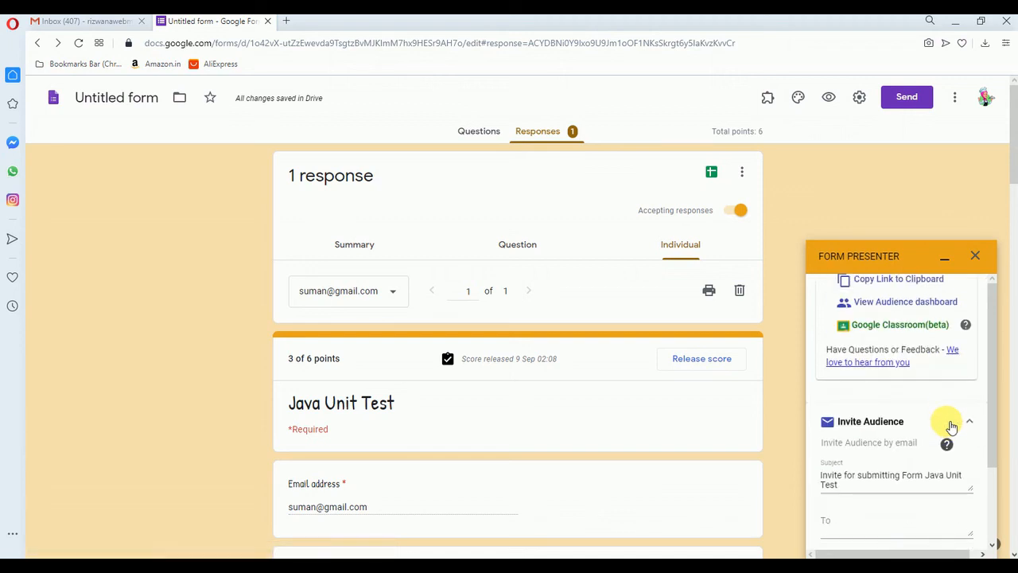
scroll(946, 420, up, 3)
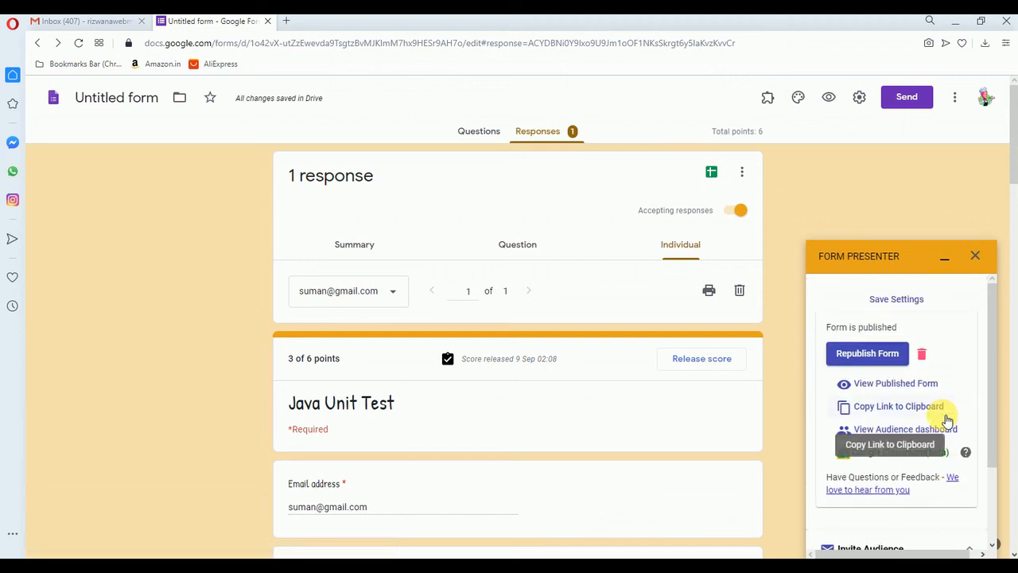
scroll(947, 419, up, 4)
scroll(946, 420, up, 6)
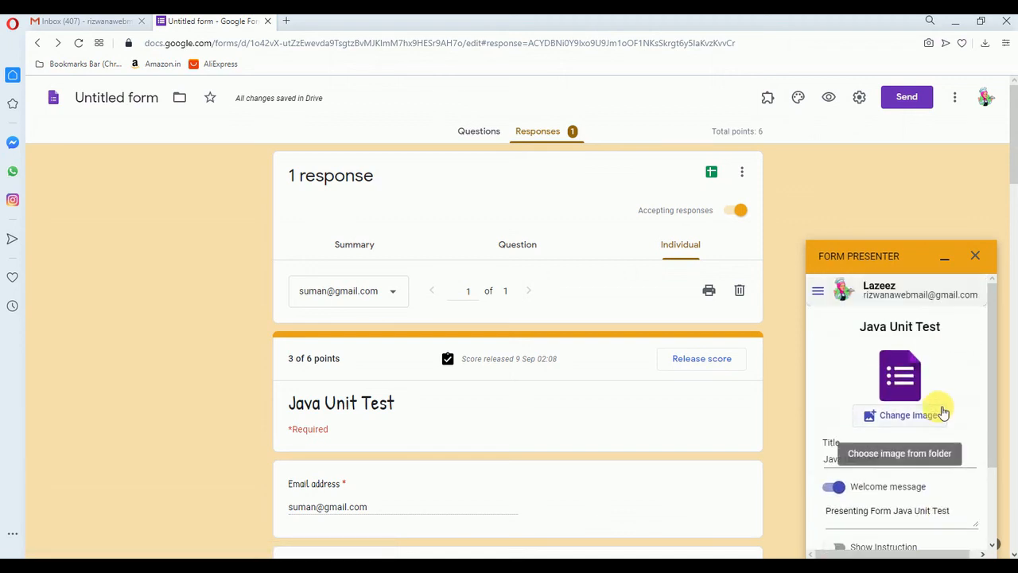
click(975, 255)
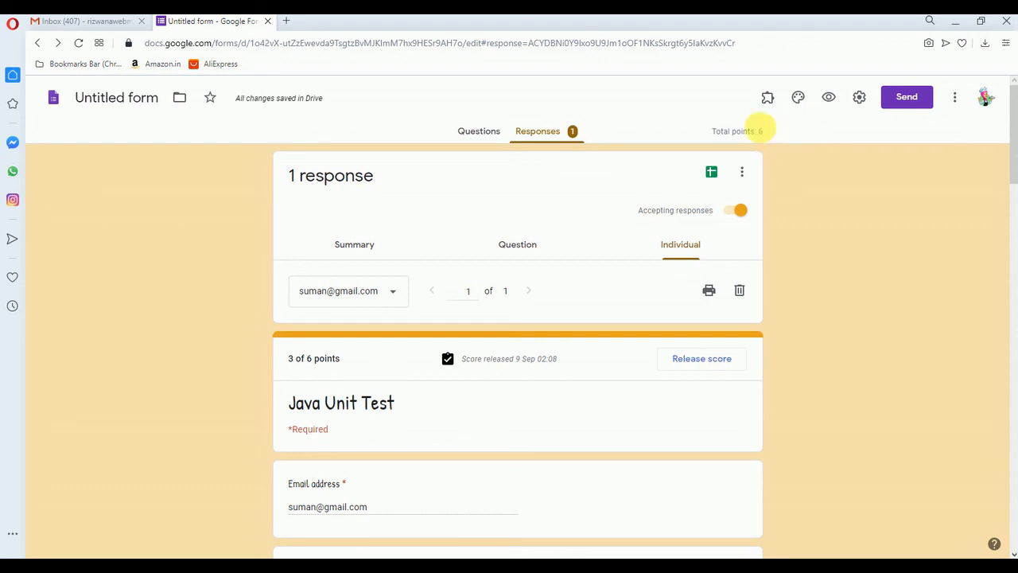
scroll(827, 191, down, 1)
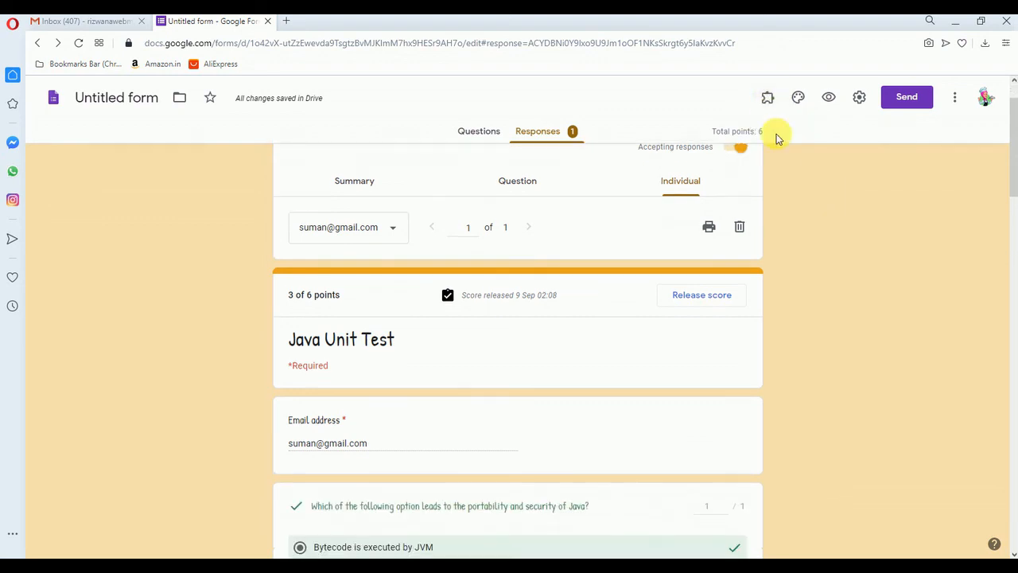
scroll(858, 243, down, 7)
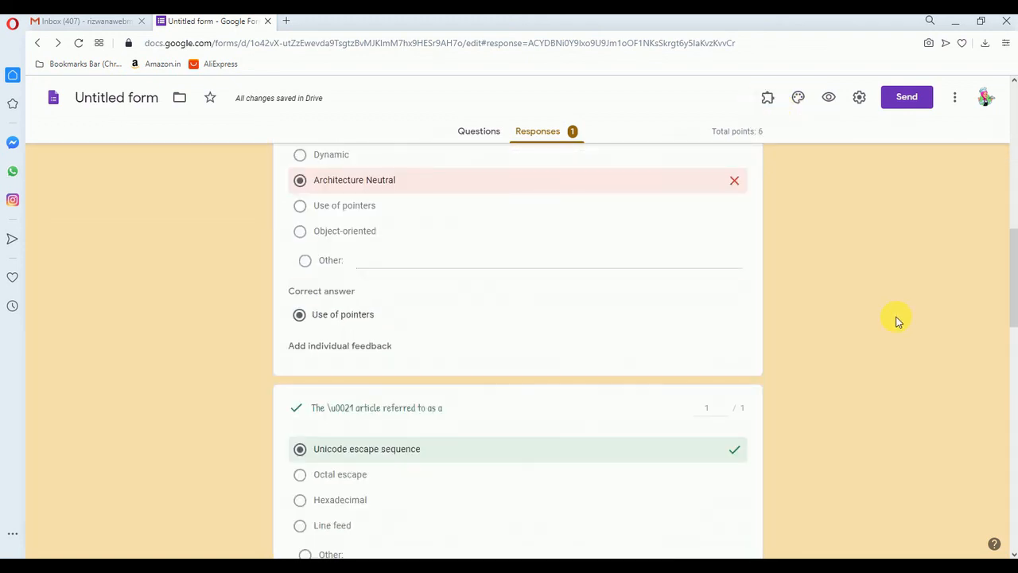
scroll(896, 321, up, 8)
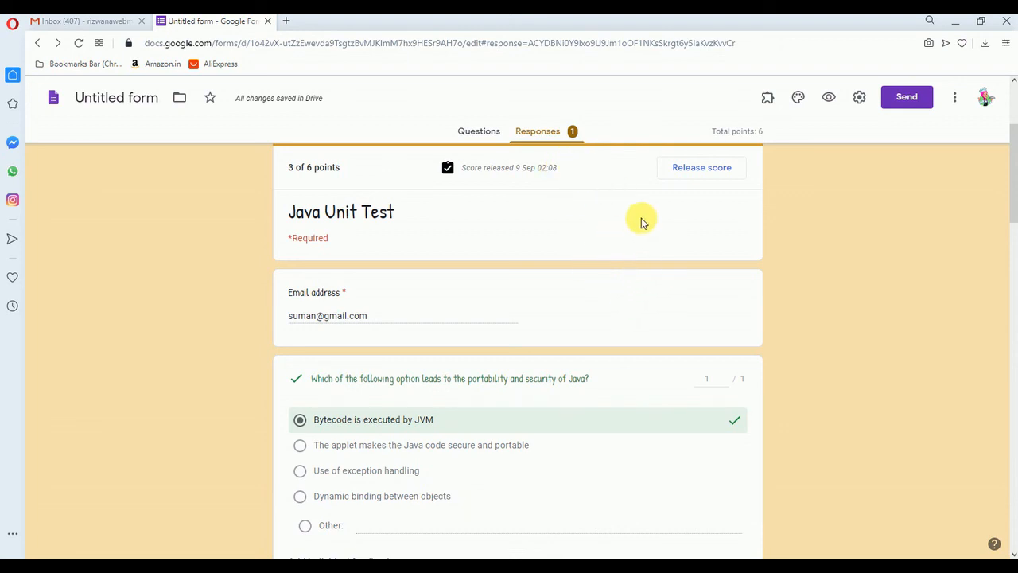
scroll(577, 255, down, 7)
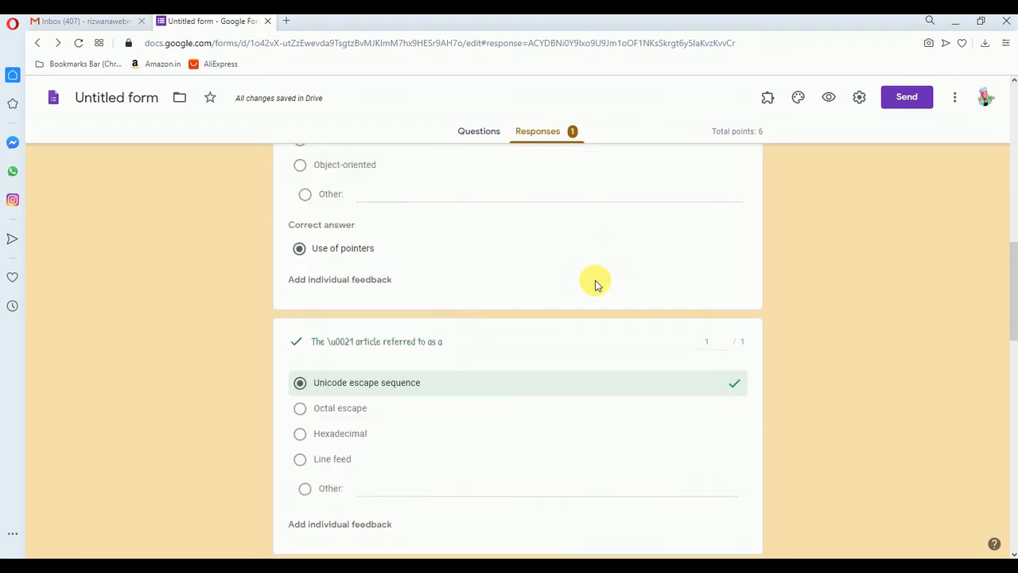
scroll(595, 281, up, 7)
scroll(595, 282, down, 10)
scroll(593, 284, up, 4)
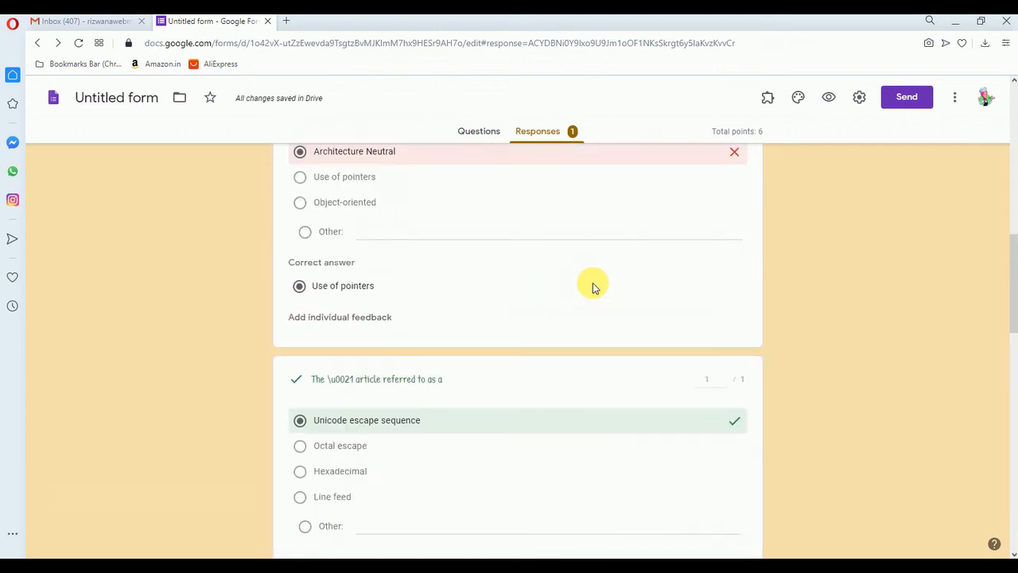
Step: Return from the individual response to the response summary and examine the insights, frequently missed questions, scores and answer charts
scroll(593, 287, up, 7)
click(368, 252)
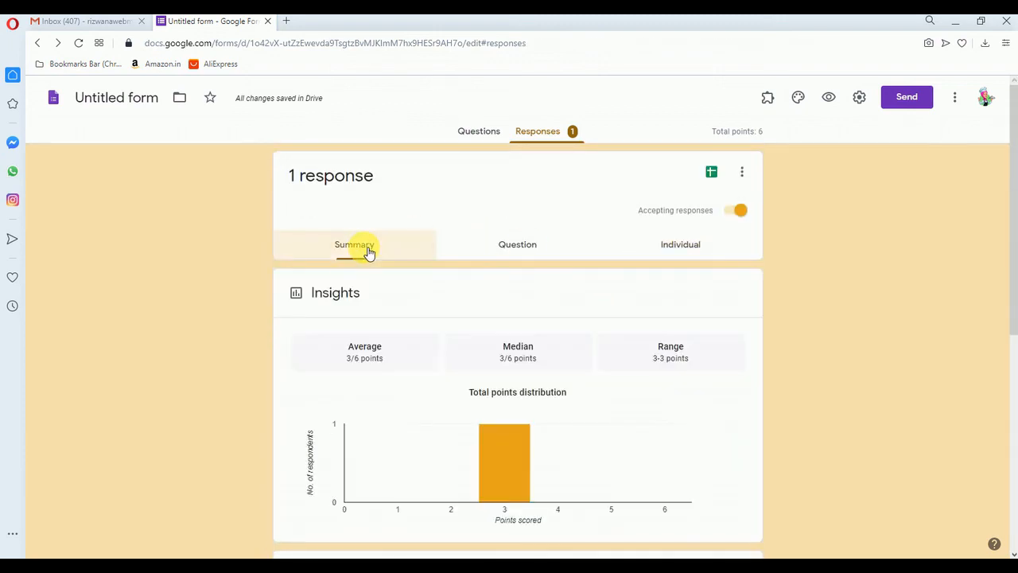
scroll(645, 347, down, 4)
scroll(645, 345, up, 3)
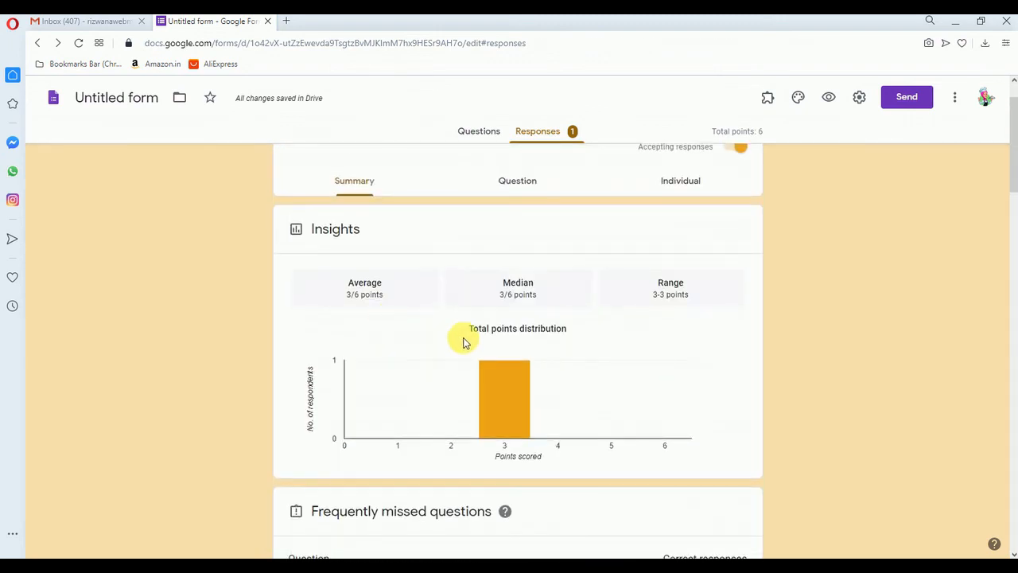
scroll(612, 410, down, 15)
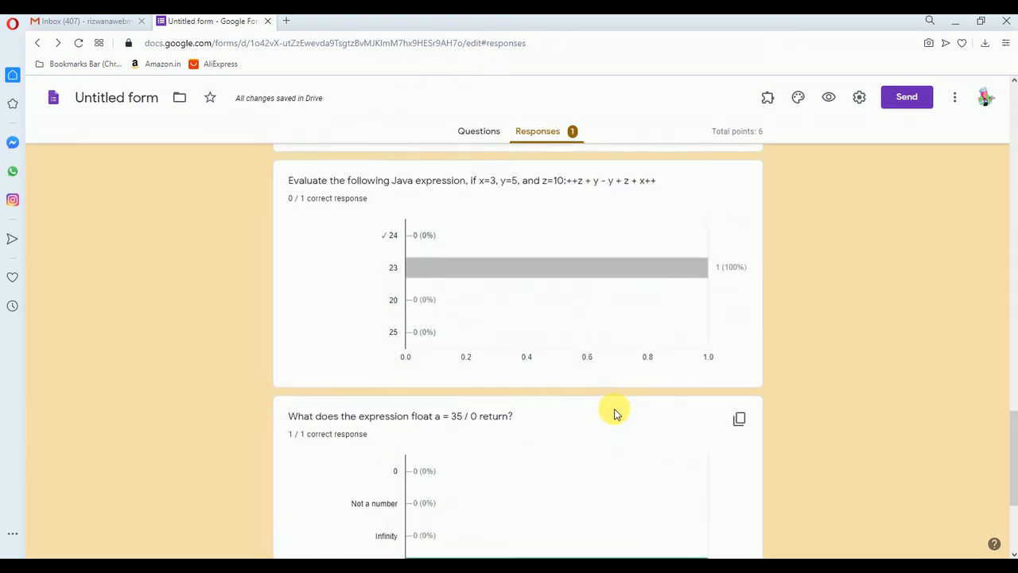
scroll(613, 413, down, 3)
scroll(597, 425, up, 10)
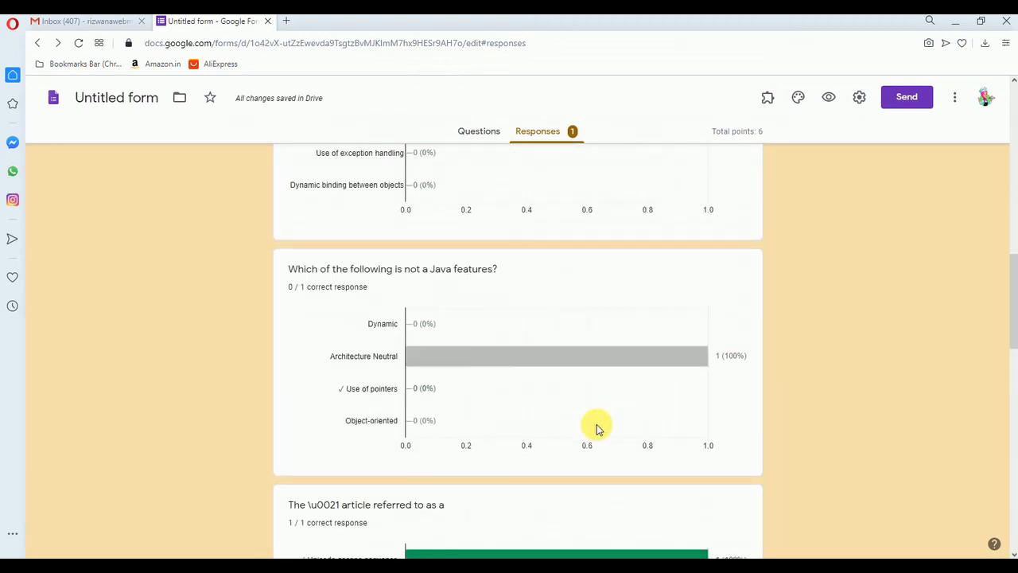
scroll(597, 424, up, 6)
scroll(596, 425, down, 2)
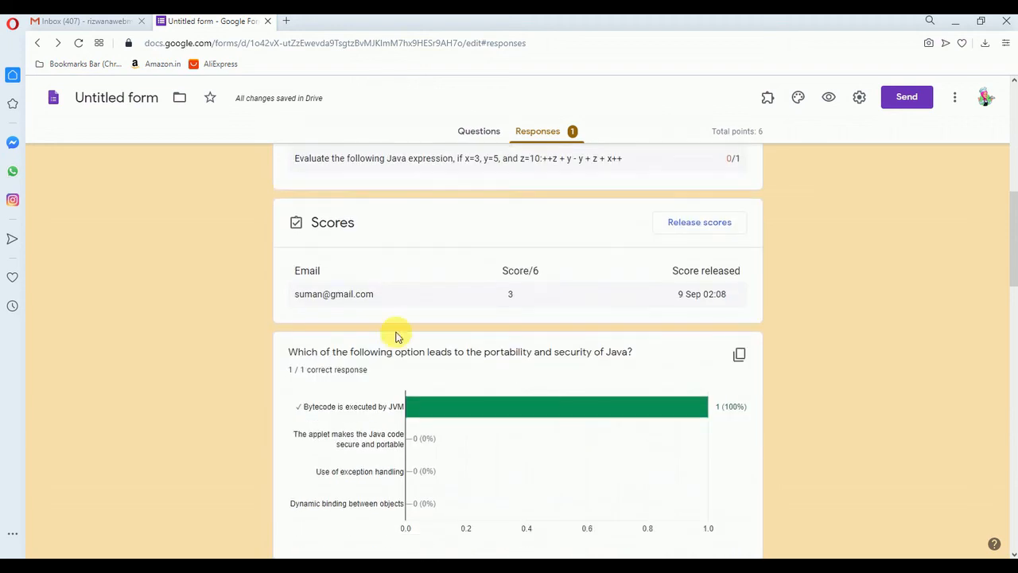
scroll(756, 305, up, 7)
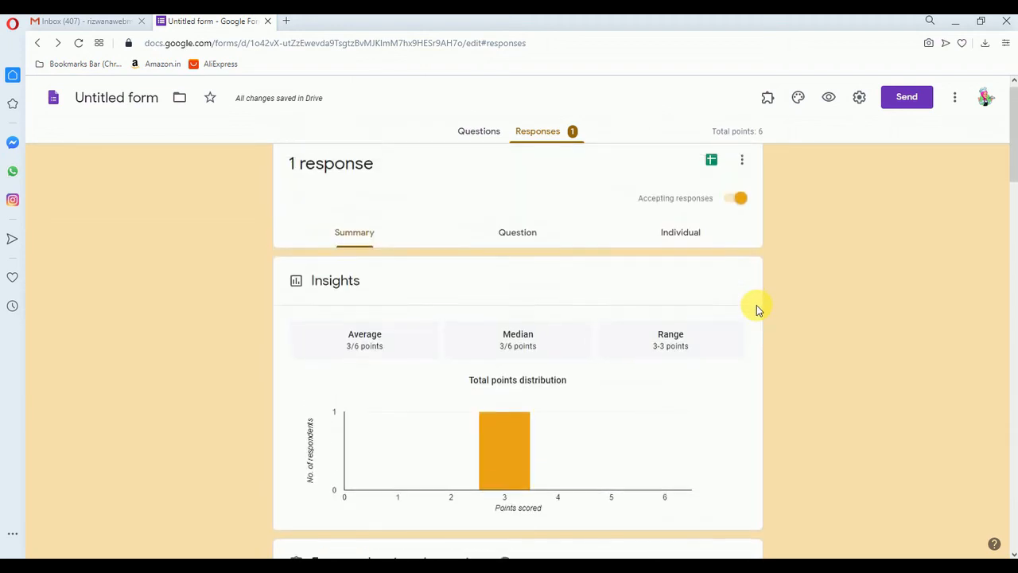
Step: Return to the form's questions and look over the Java Unit Test header and first multiple-choice question
click(493, 137)
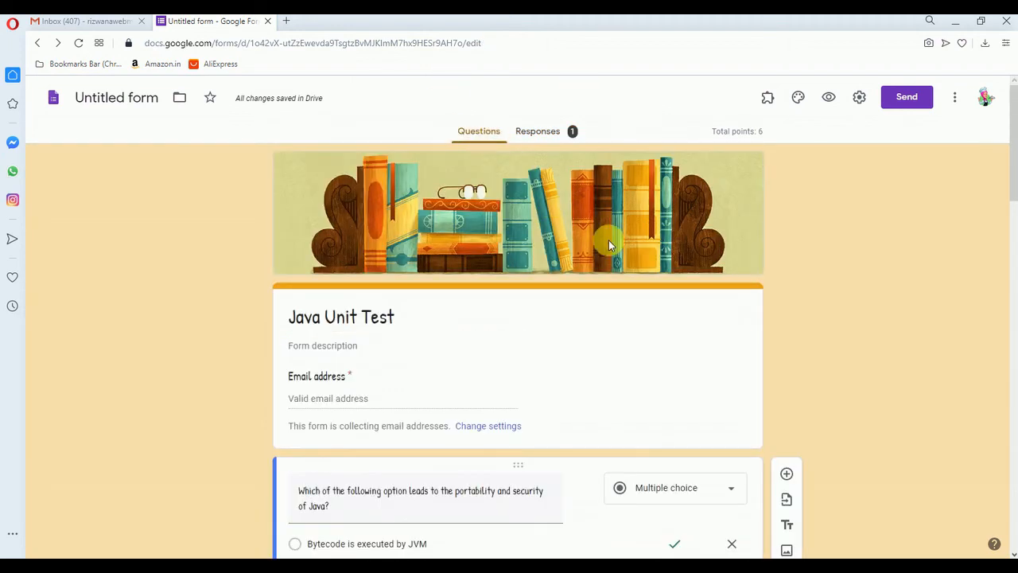
scroll(608, 240, down, 2)
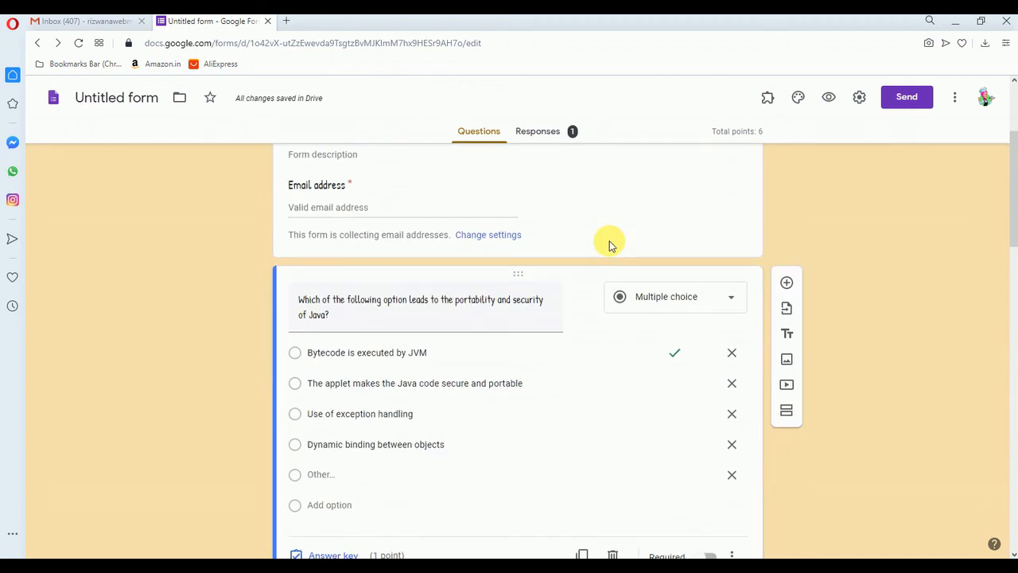